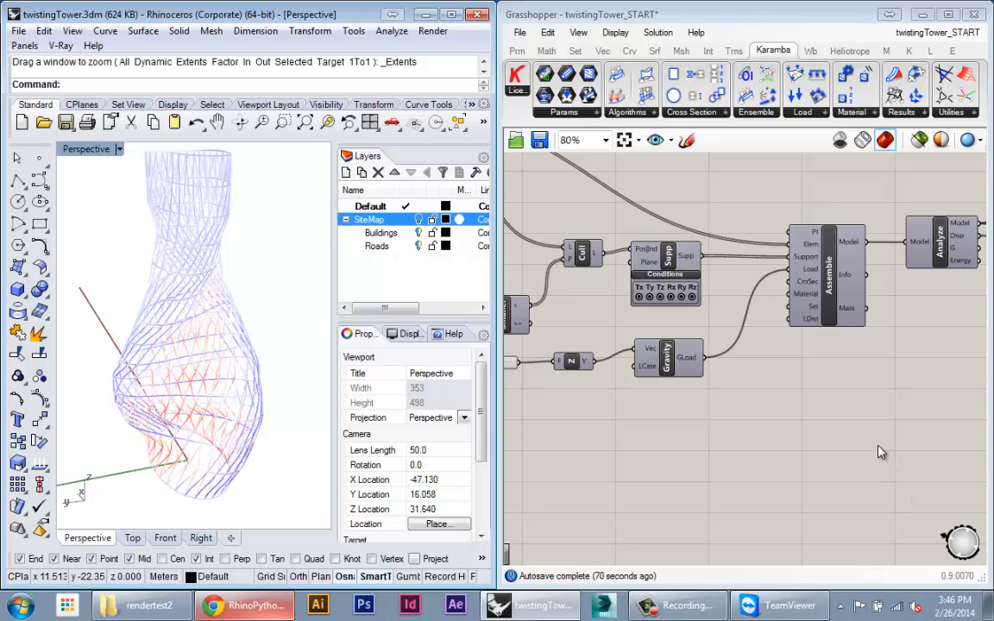
Set the Factor slider driving the Gravity component's Z vector to -96.8.
click(816, 477)
scroll(816, 475, down, 2)
right_drag(805, 428, 731, 393)
scroll(759, 416, up, 2)
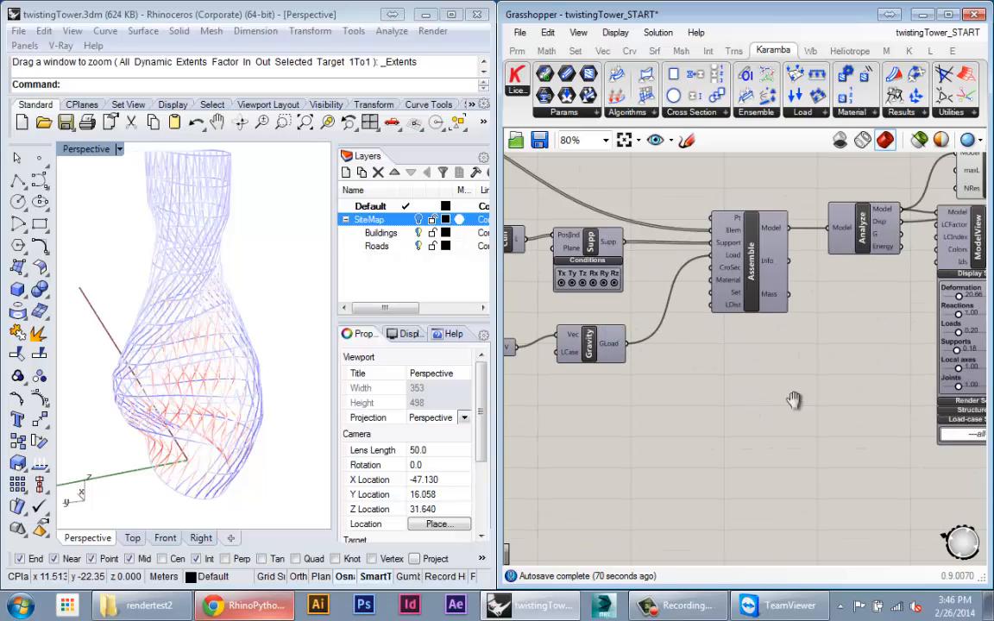
right_drag(794, 399, 863, 394)
right_drag(660, 353, 645, 399)
scroll(647, 394, up, 2)
click(647, 392)
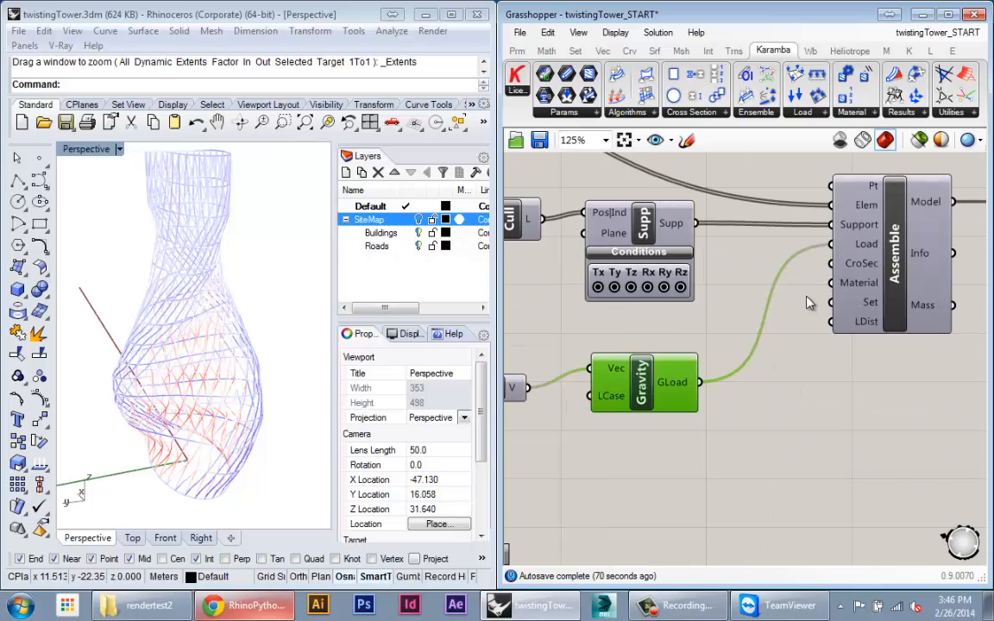
right_drag(807, 297, 770, 316)
mouse_move(633, 411)
right_down()
mouse_move(710, 403)
mouse_move(883, 442)
right_up()
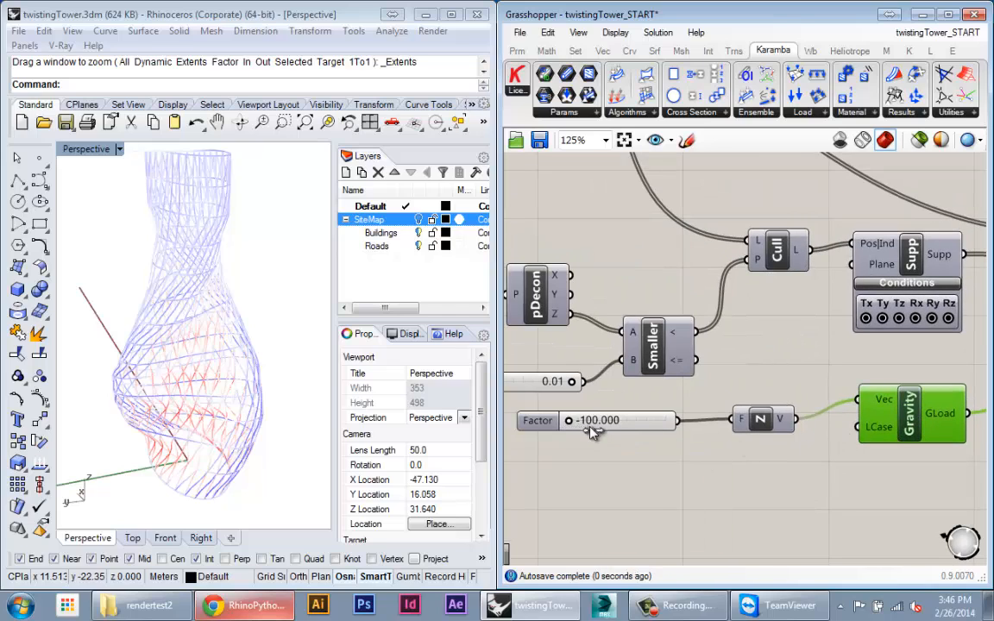
mouse_move(593, 430)
mouse_down()
mouse_move(605, 423)
mouse_move(577, 420)
mouse_up()
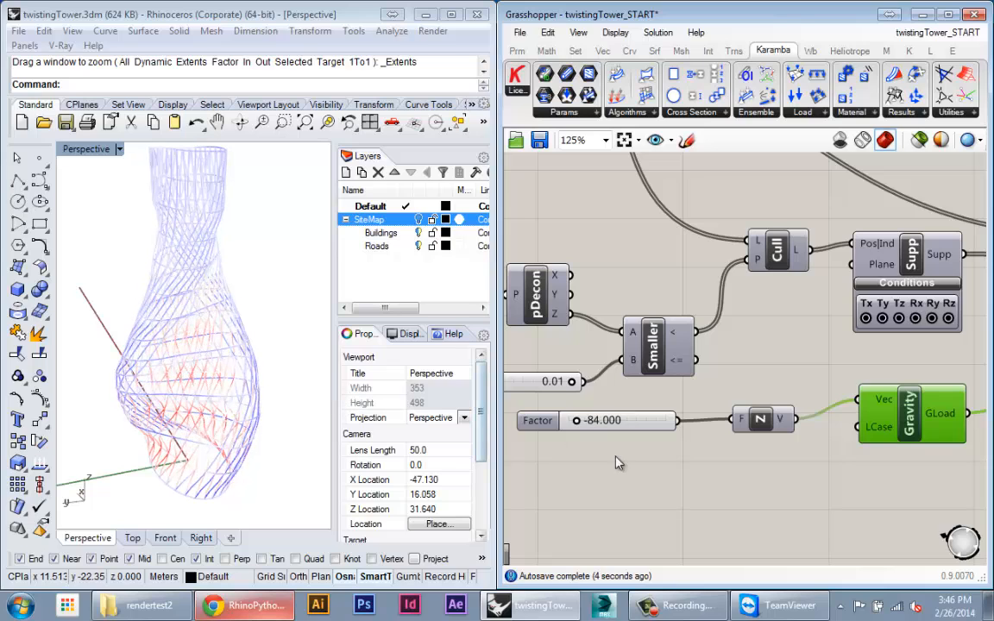
right_drag(650, 476, 625, 446)
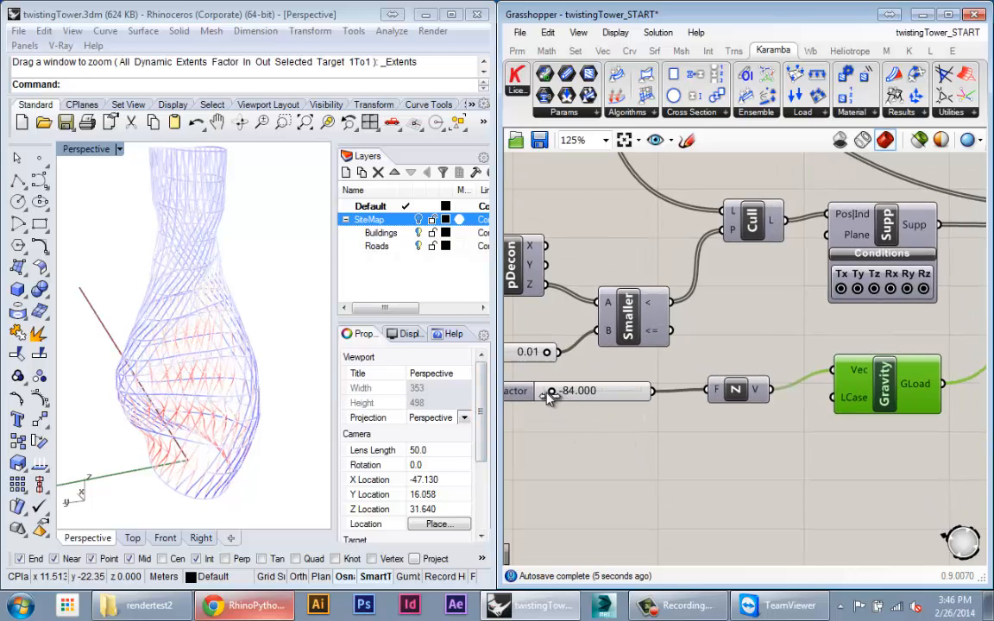
drag(550, 396, 240, 406)
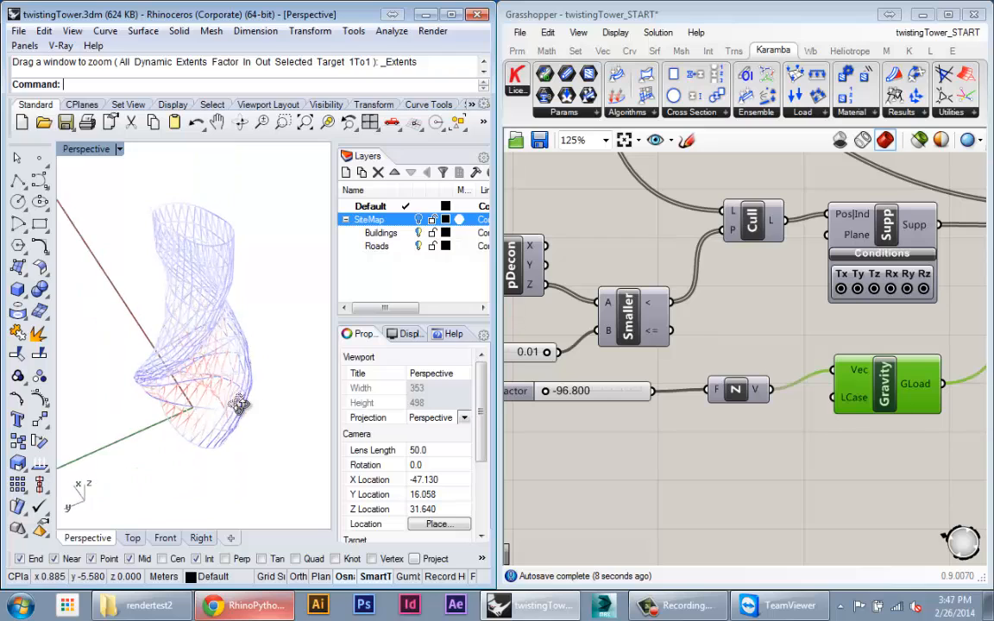
Examine the beam stress colours of the twisting tower from several angles and at close range.
right_drag(240, 406, 268, 261)
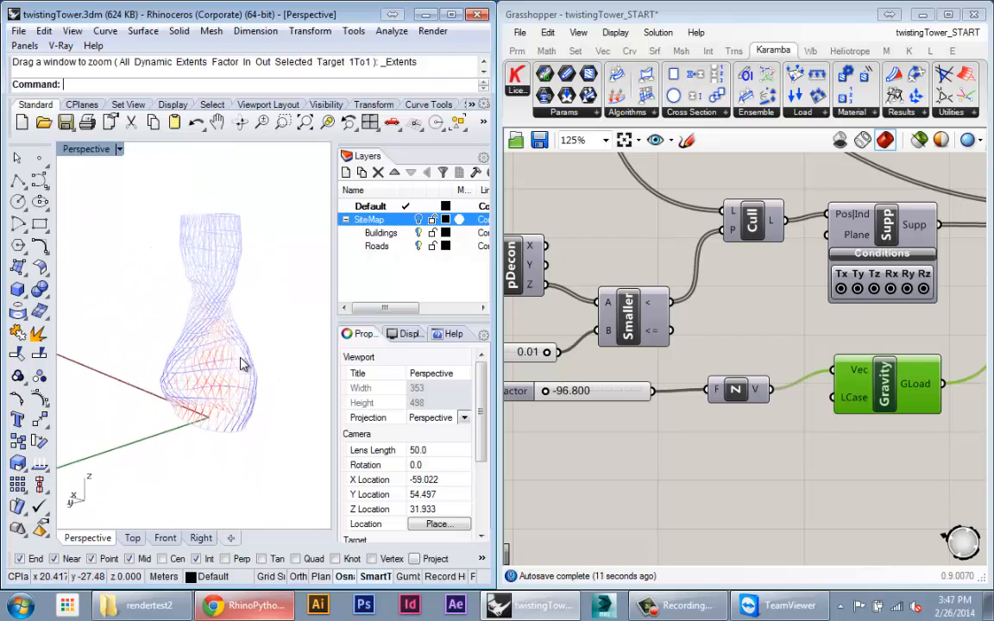
right_drag(200, 400, 183, 429)
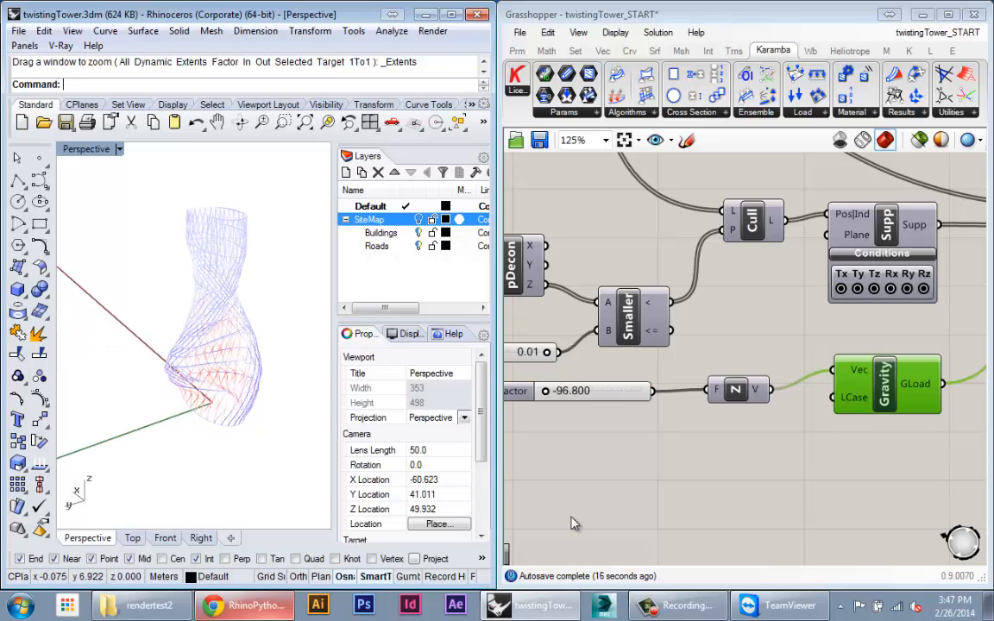
scroll(596, 423, down, 5)
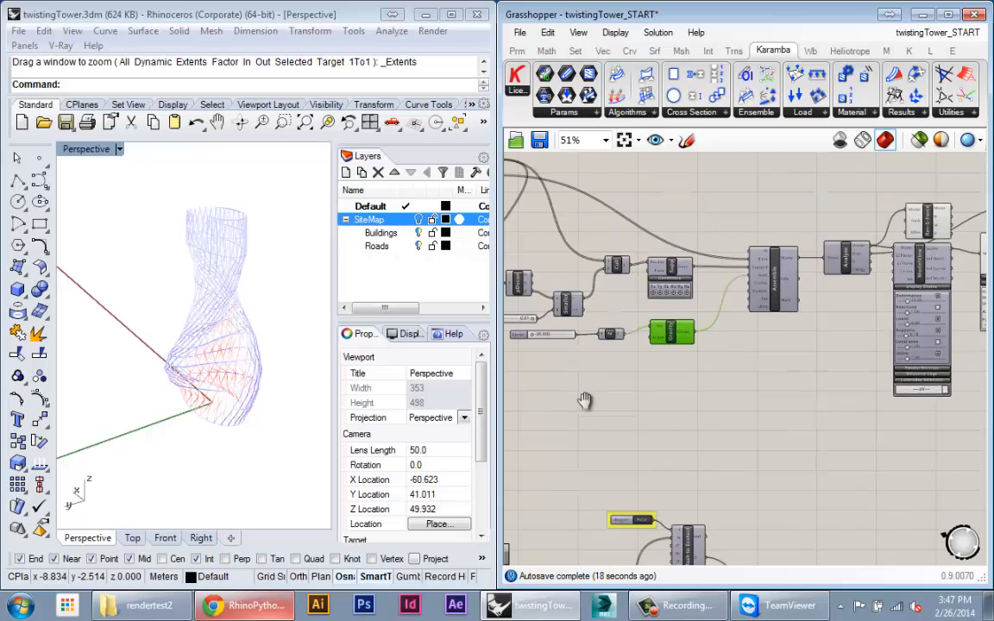
scroll(682, 343, up, 4)
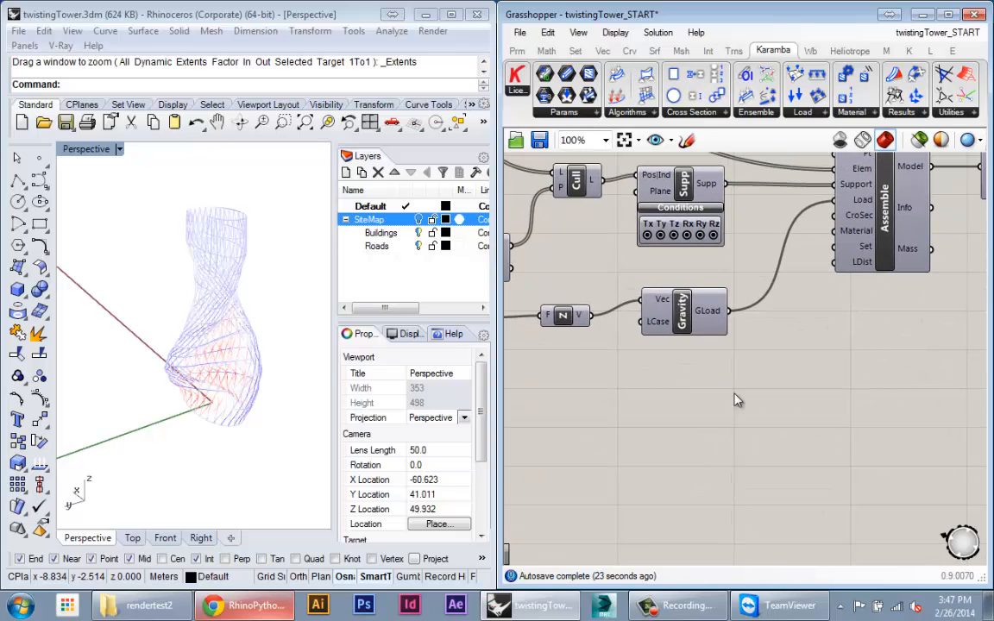
scroll(207, 367, up, 8)
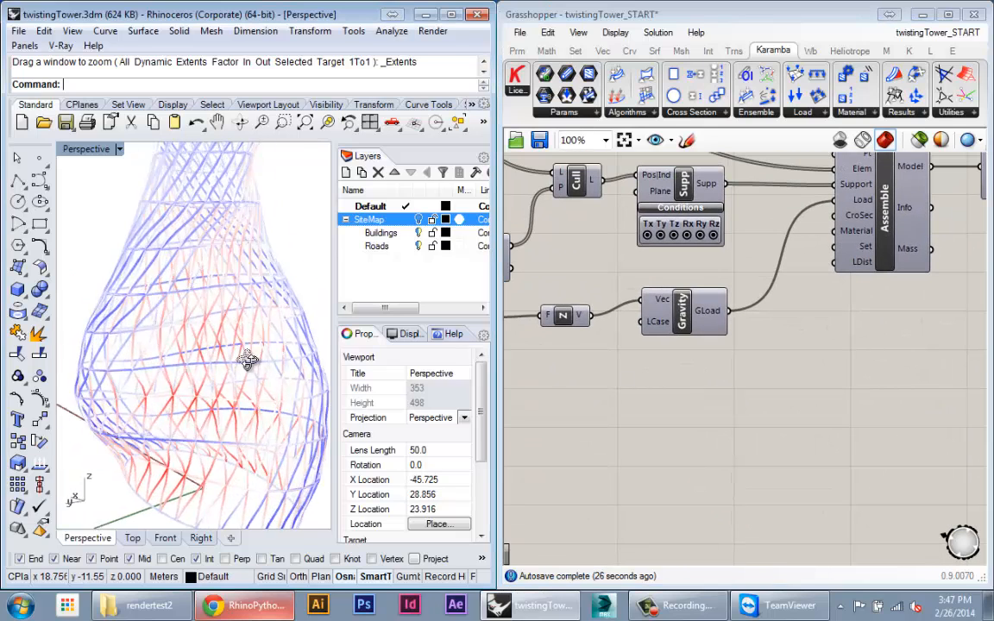
right_drag(219, 387, 196, 312)
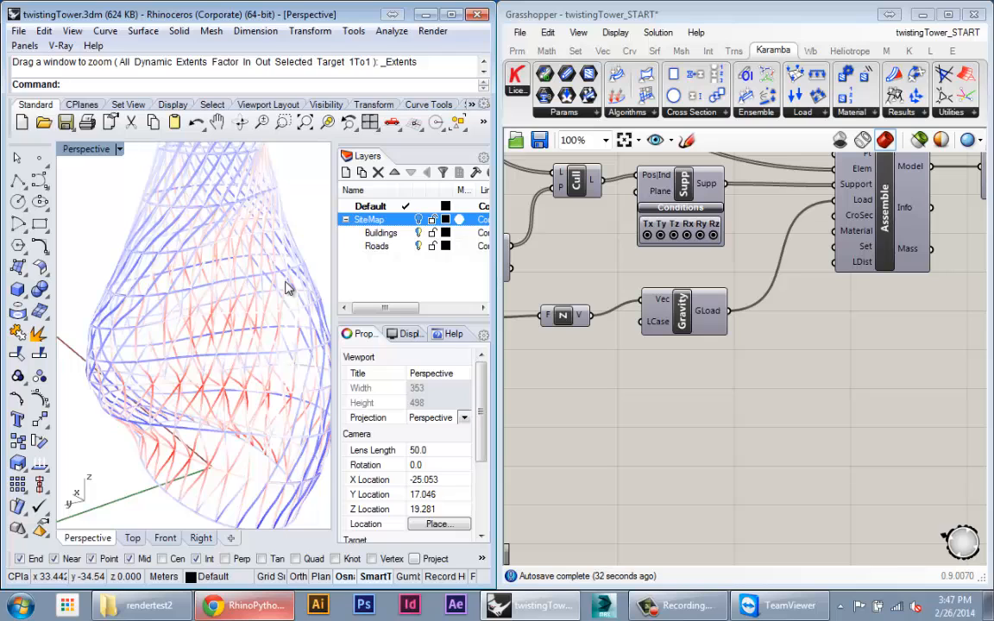
scroll(246, 409, down, 5)
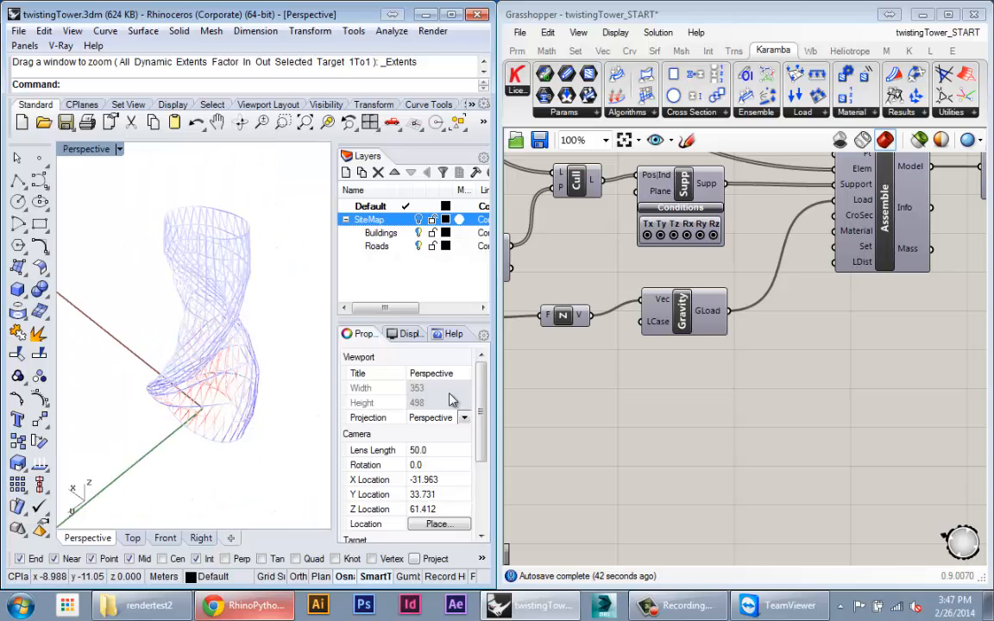
right_drag(185, 331, 198, 265)
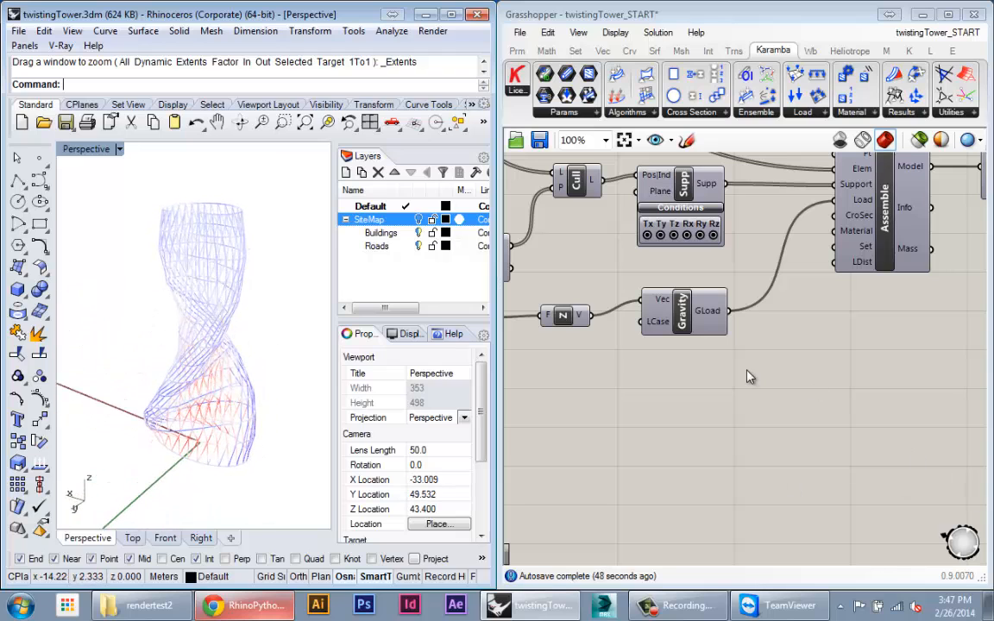
Review the Karamba definition from the Gravity, Supp and Assemble components back to LineToBeam.
right_drag(750, 378, 786, 449)
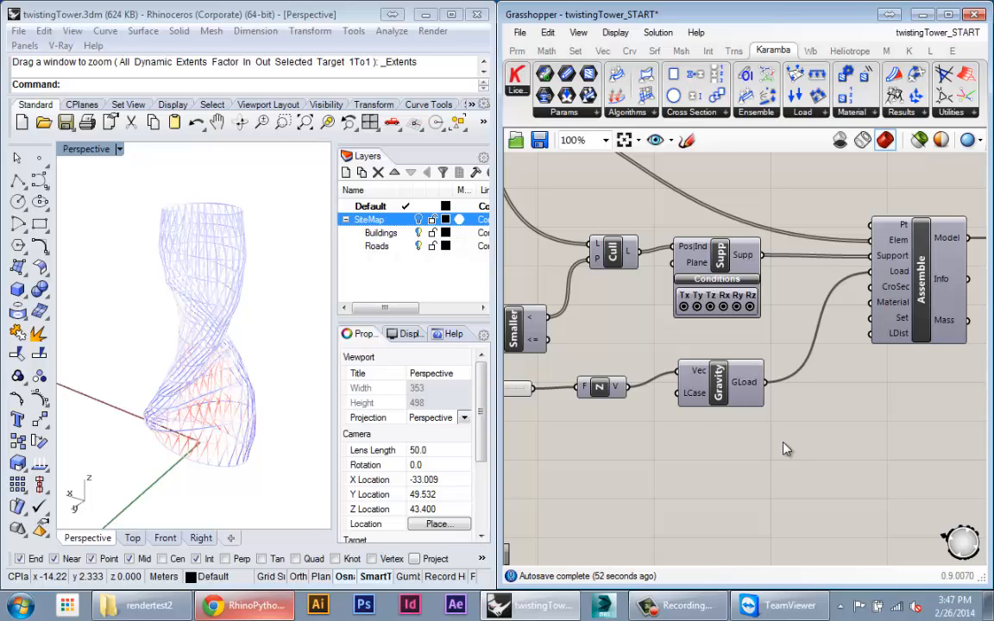
right_drag(673, 490, 647, 467)
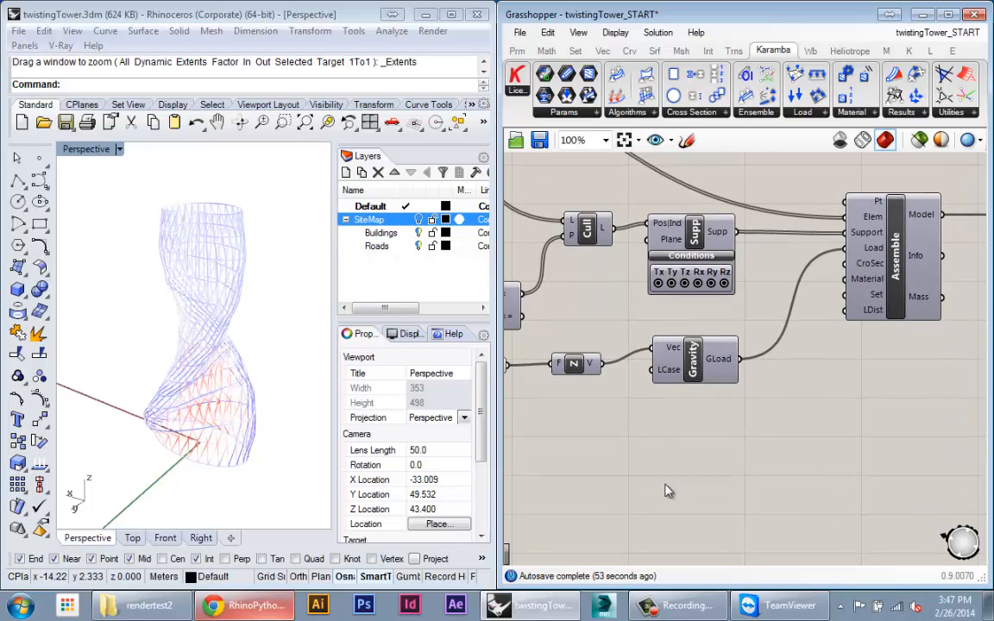
scroll(669, 492, down, 2)
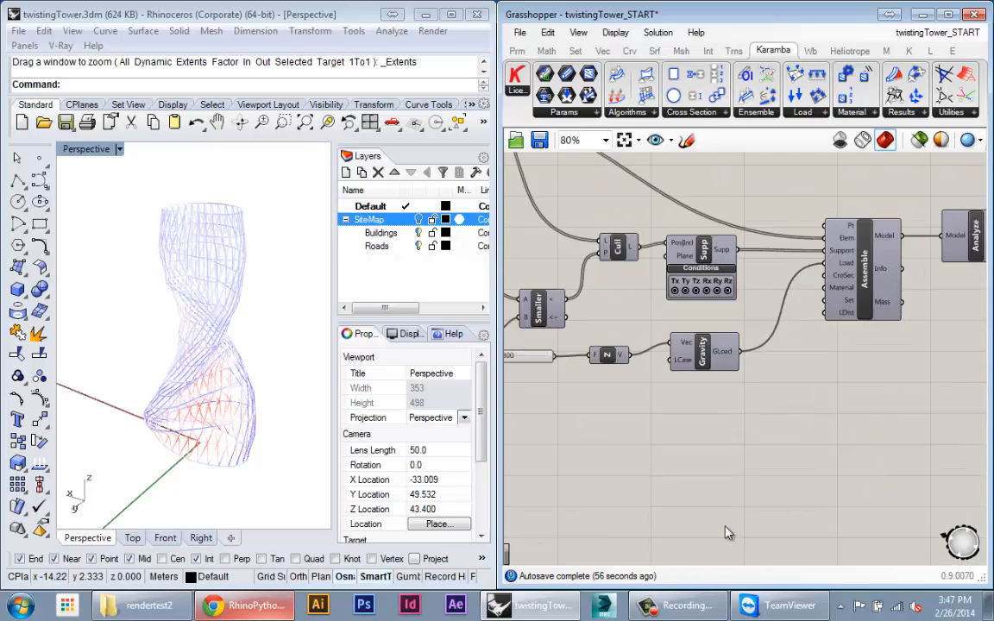
right_drag(725, 509, 755, 476)
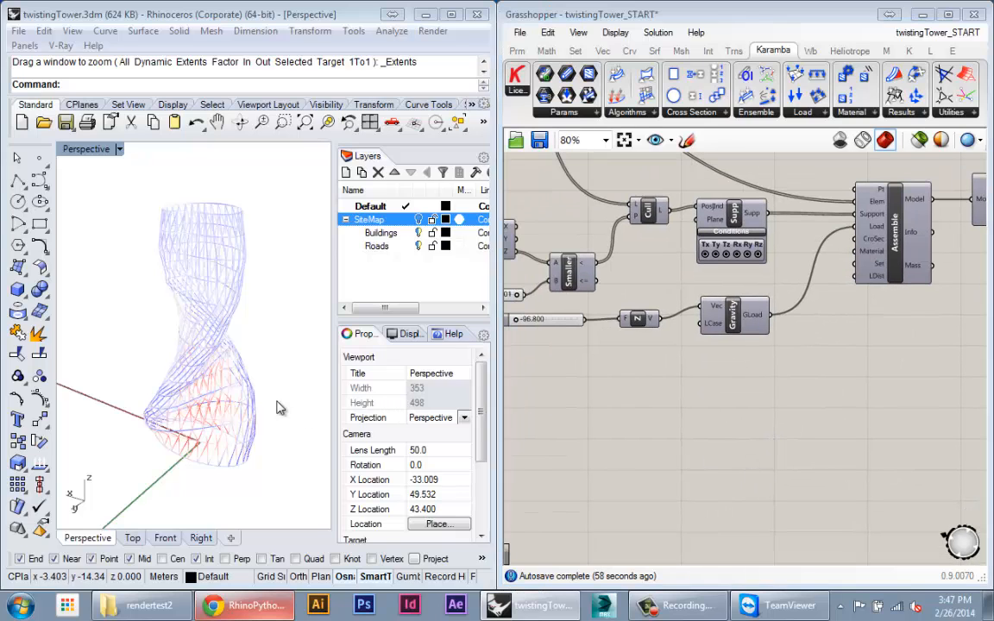
right_drag(725, 412, 763, 426)
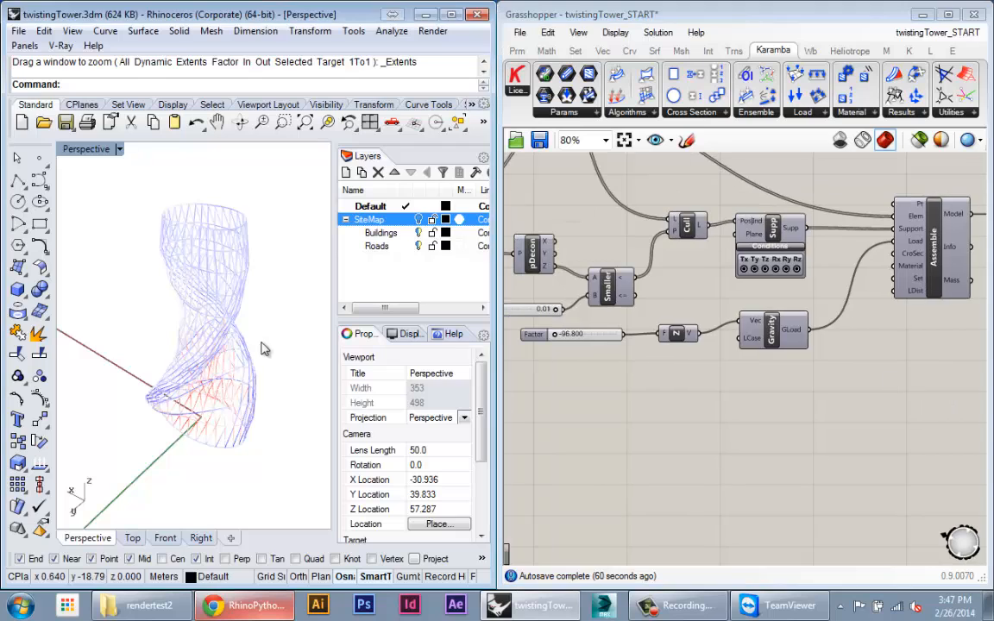
scroll(820, 440, down, 2)
scroll(682, 332, up, 4)
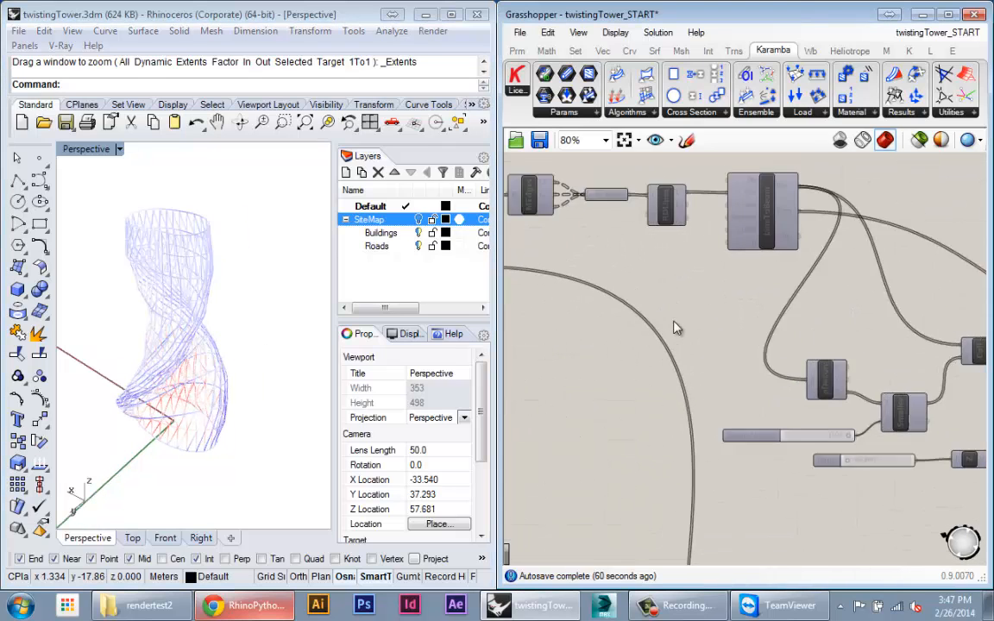
scroll(698, 337, down, 1)
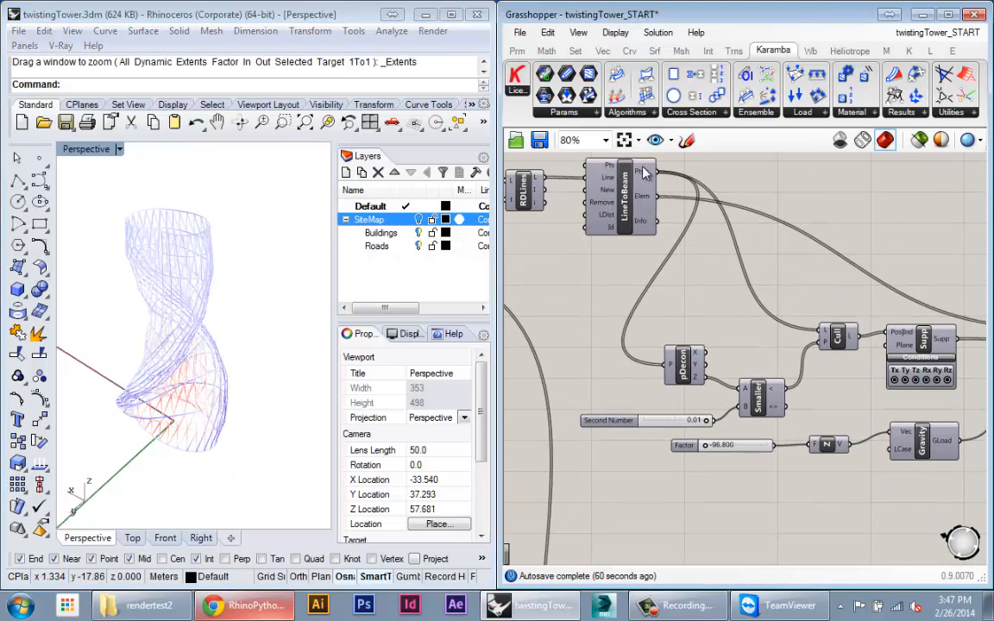
scroll(577, 154, down, 1)
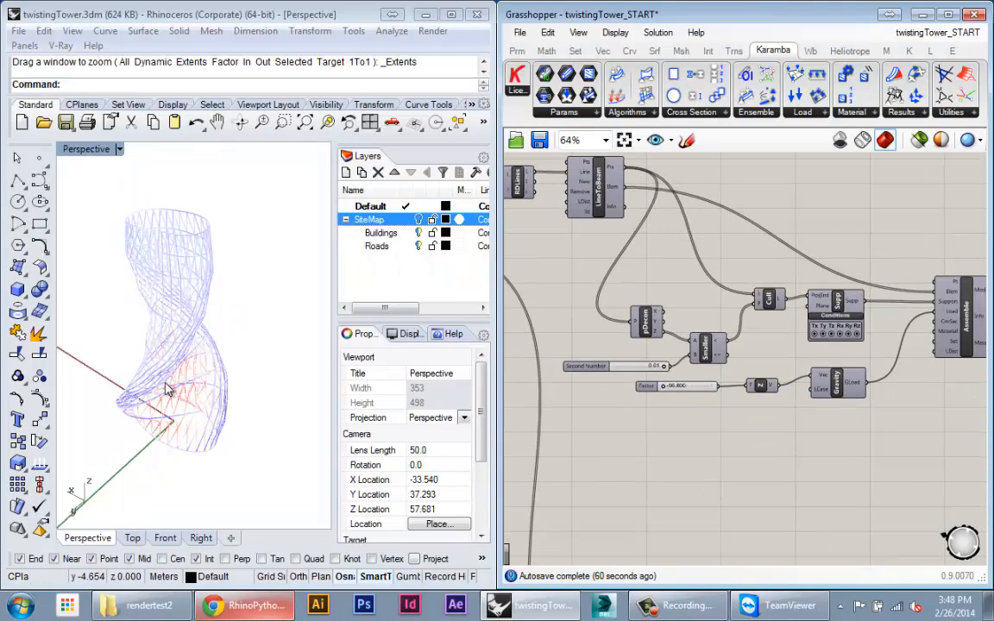
Inspect the tower's base, waist and top in the perspective view, comparing the red and blue stressed members.
right_drag(166, 389, 251, 373)
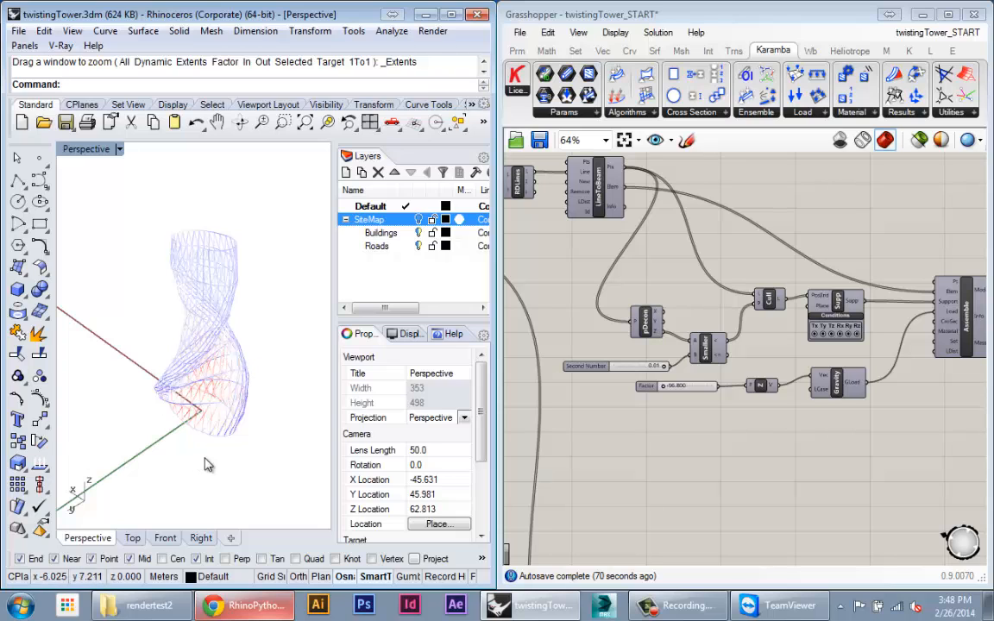
right_drag(207, 467, 346, 367)
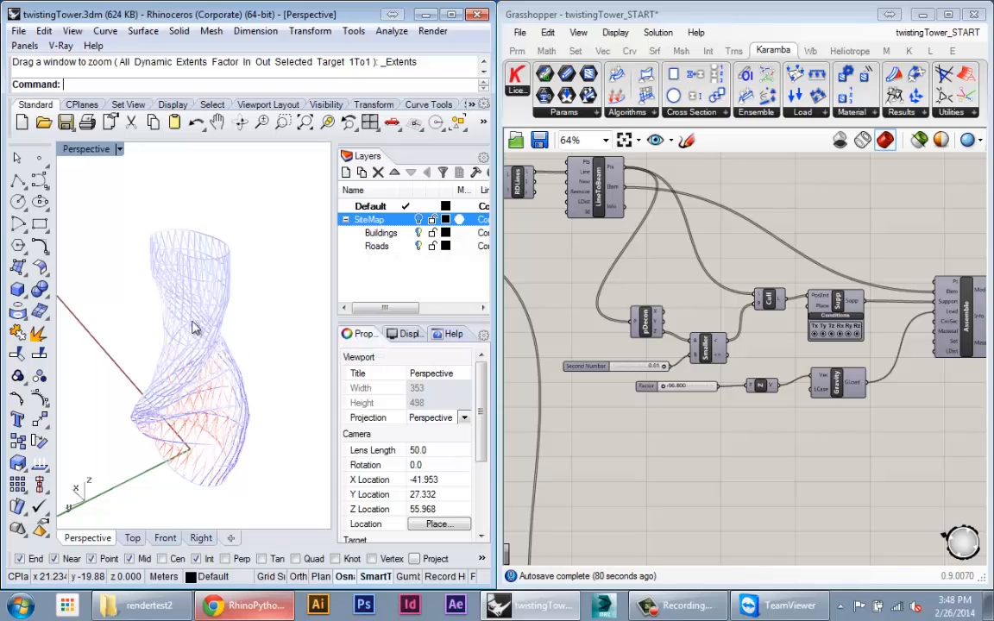
right_drag(194, 328, 231, 482)
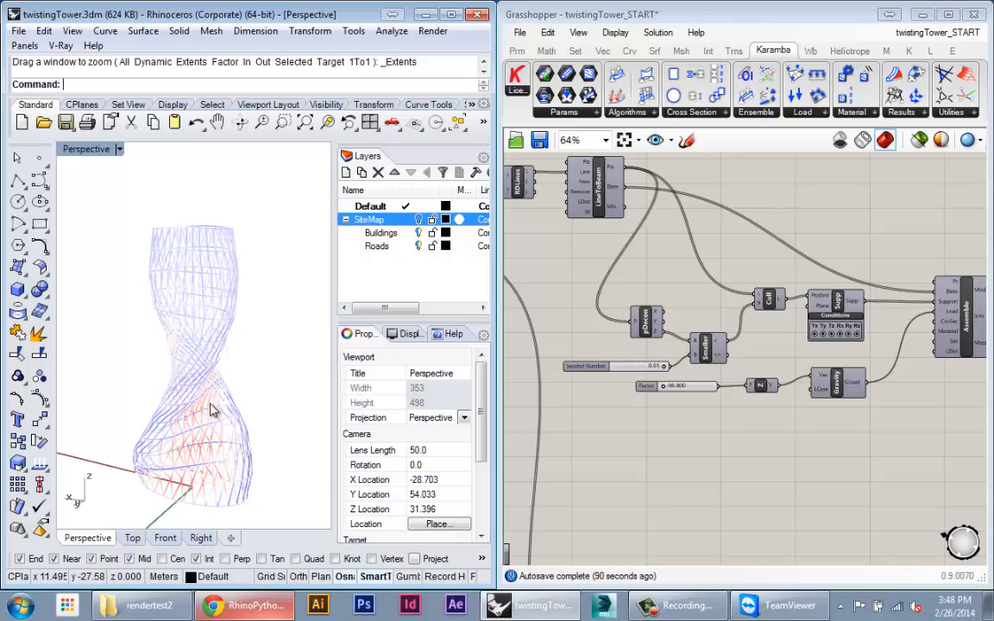
mouse_move(202, 436)
right_down()
mouse_move(134, 466)
mouse_move(190, 434)
right_up()
scroll(227, 399, up, 3)
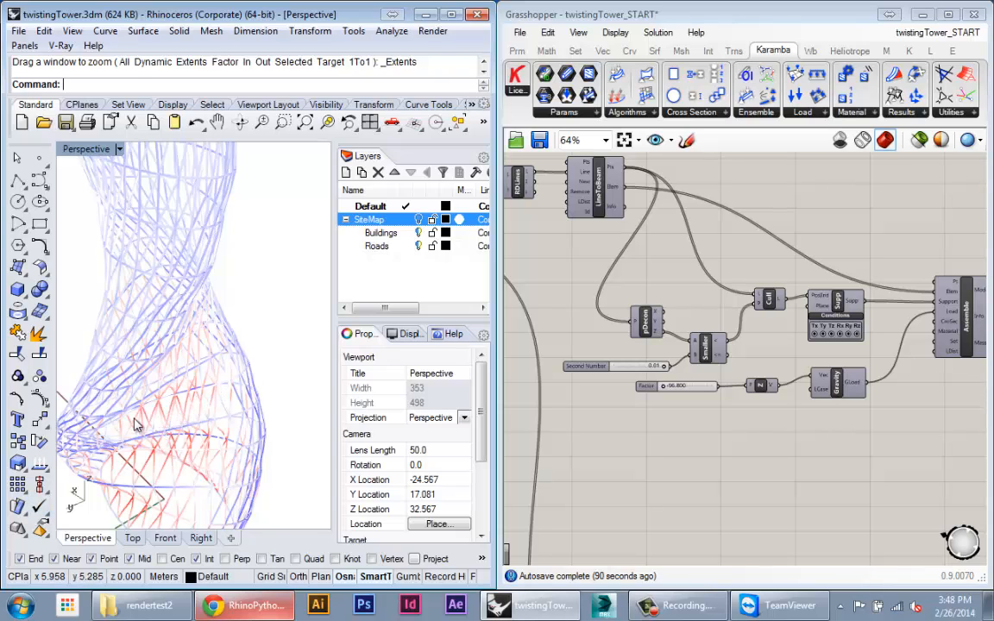
right_drag(125, 415, 150, 448)
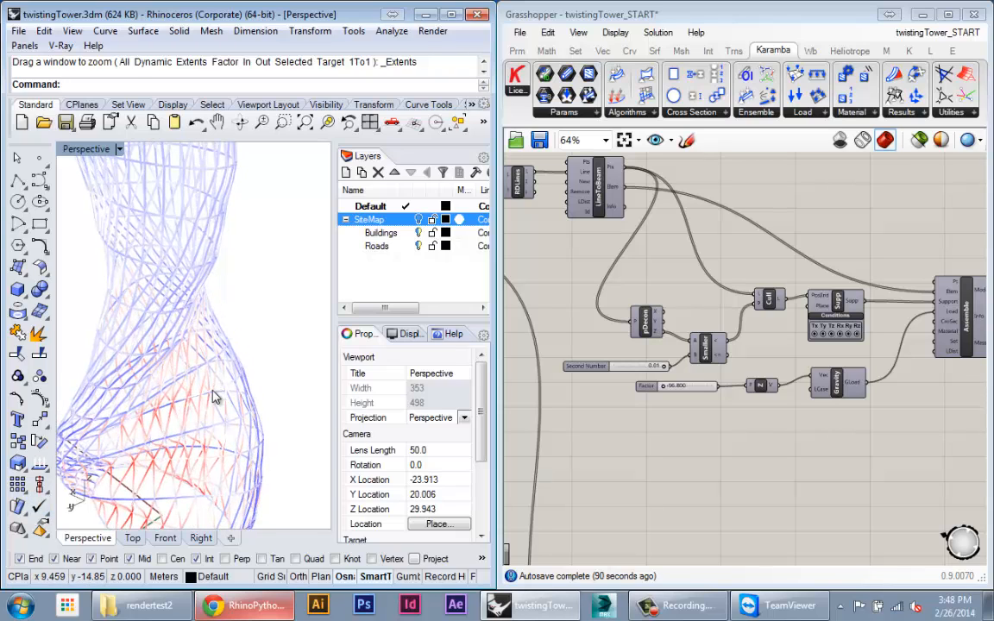
scroll(248, 411, down, 5)
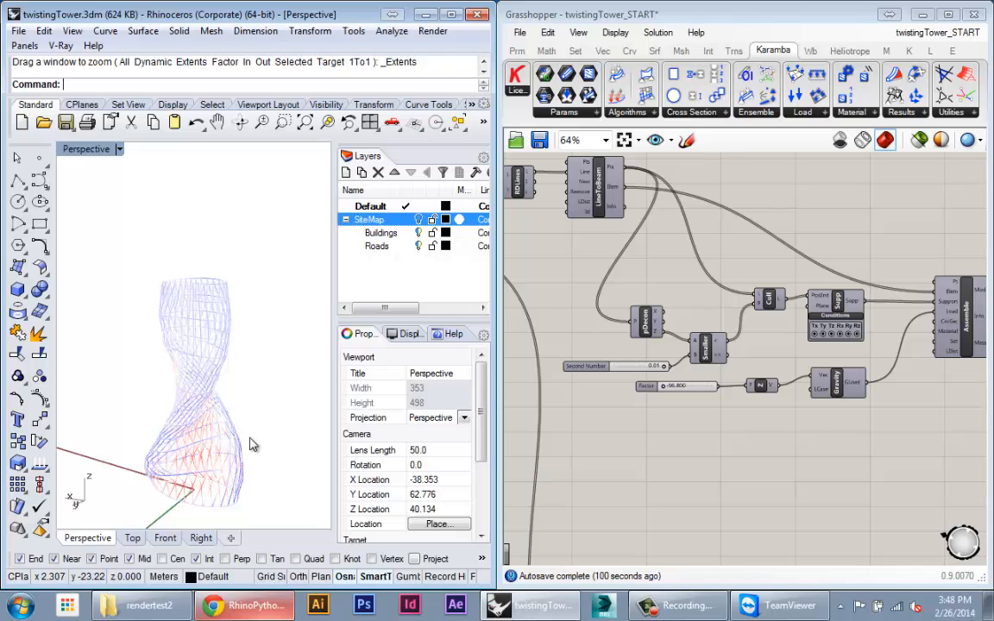
right_drag(251, 445, 291, 397)
scroll(237, 459, up, 4)
scroll(261, 437, down, 3)
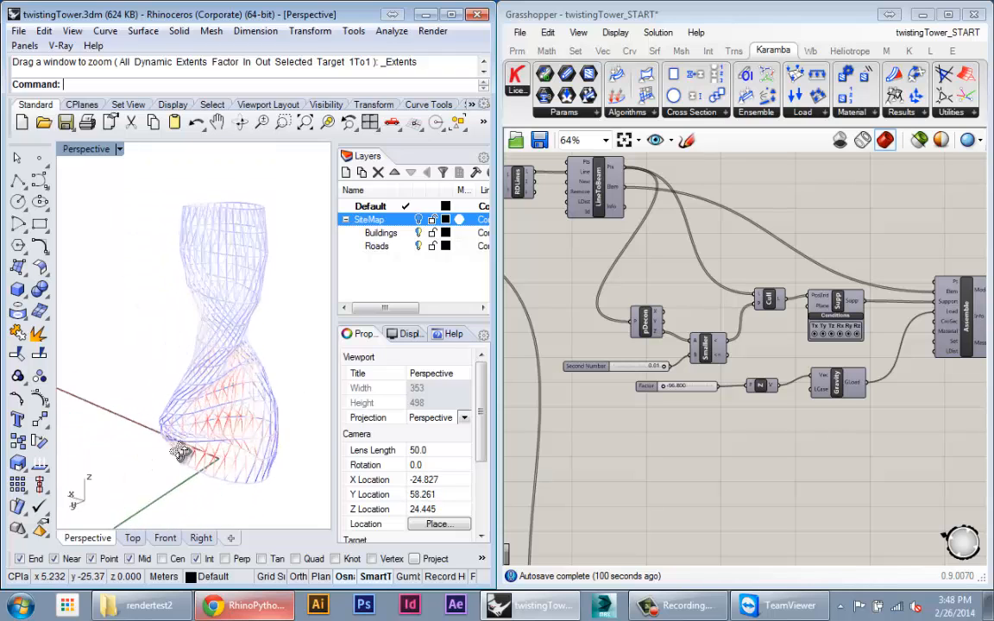
right_drag(179, 452, 248, 405)
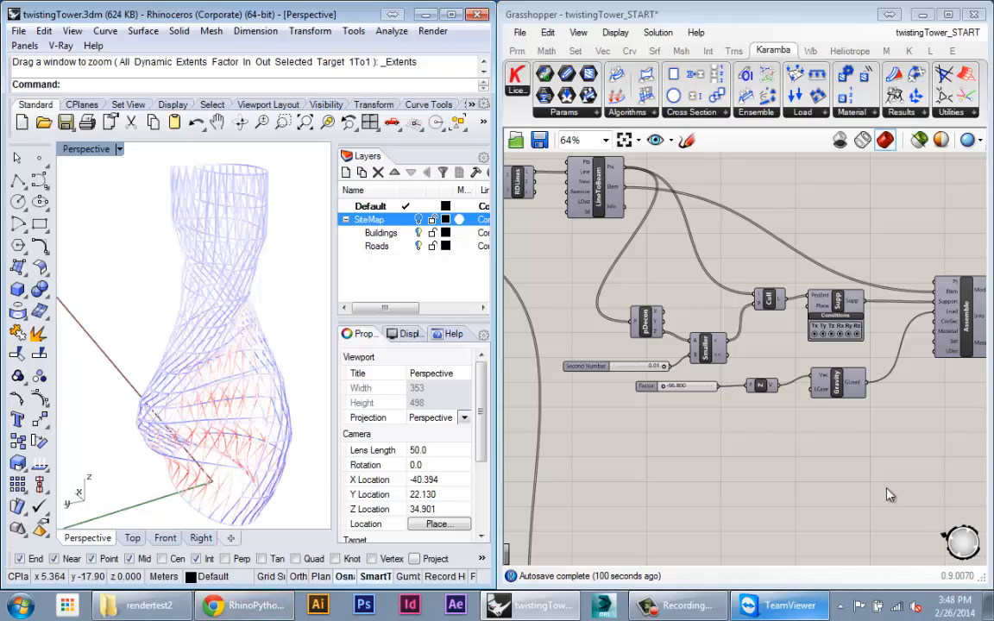
Add a Line SDL component in the empty canvas area below the gravity branch.
click(880, 486)
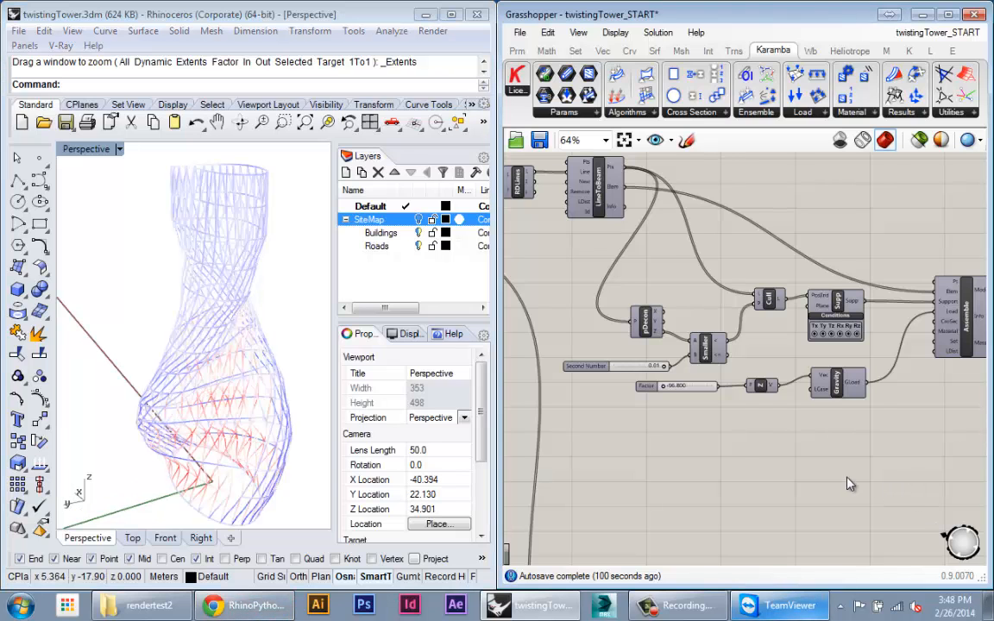
right_drag(694, 421, 655, 409)
scroll(788, 439, down, 1)
scroll(740, 453, up, 3)
scroll(734, 458, down, 1)
right_drag(724, 466, 678, 509)
double_click(704, 501)
text(line)
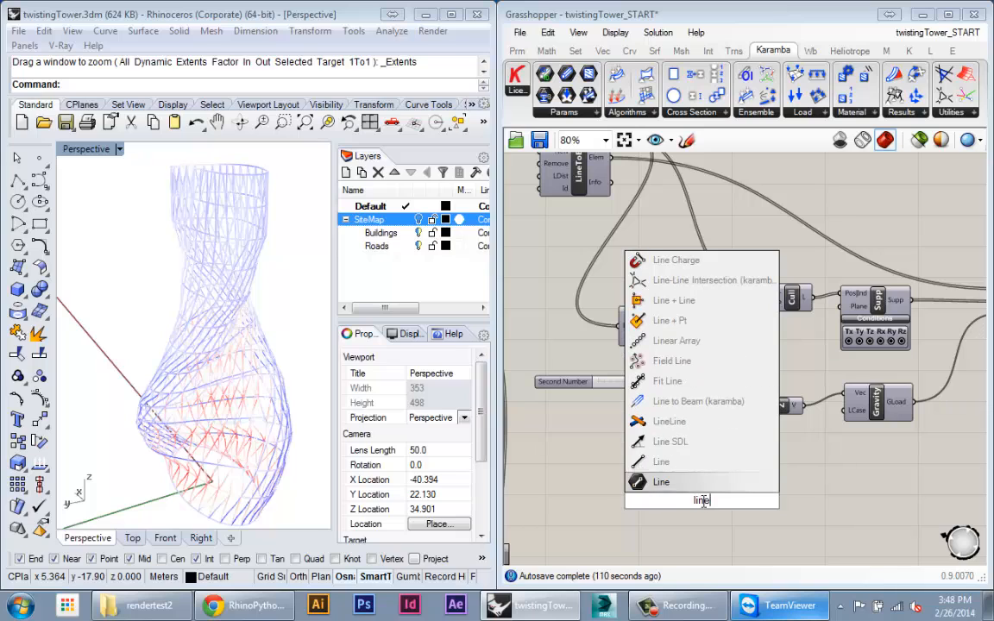
click(678, 442)
Connect LineToBeam's Pts output to the S (start) input of the Line SDL component.
right_drag(671, 517, 722, 508)
scroll(722, 507, down, 1)
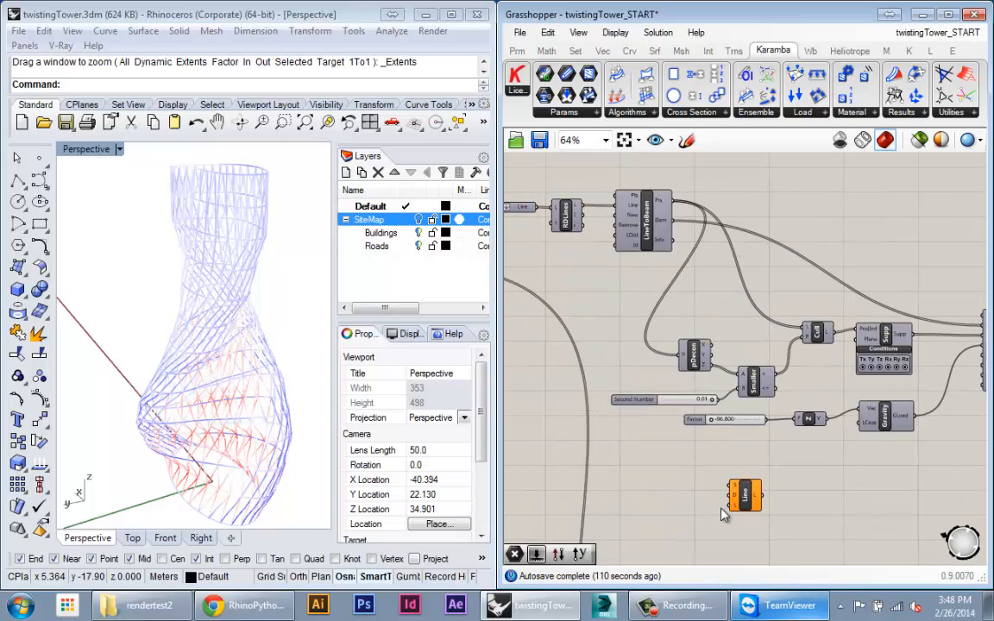
drag(680, 205, 730, 490)
shift+right_drag(204, 409, 178, 421)
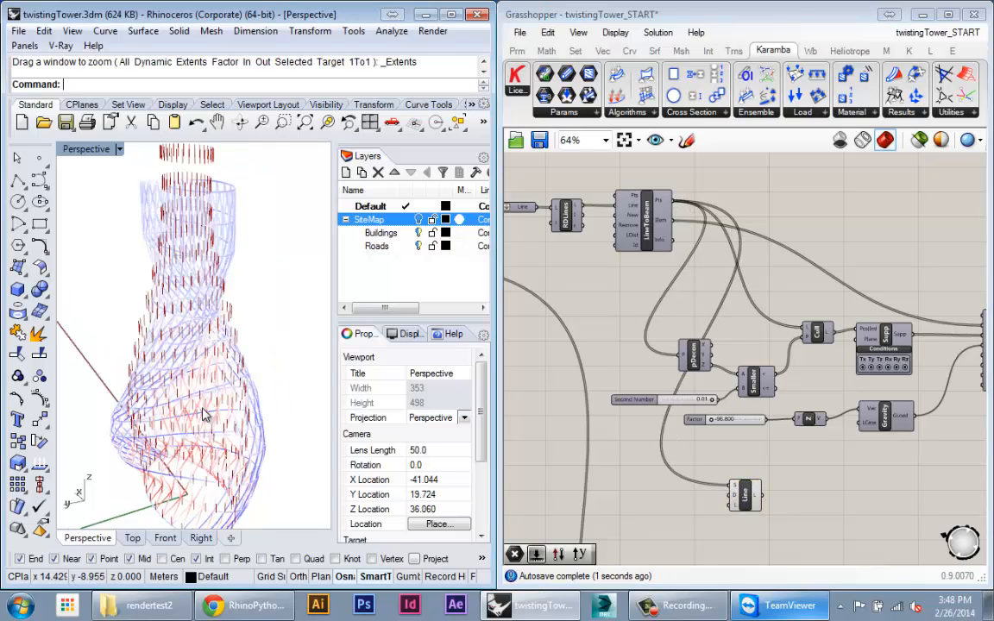
Set the Deformation display scale of the ModelView component to 0.00 so the tower is shown undeformed.
mouse_move(949, 385)
right_down()
mouse_move(864, 366)
mouse_move(672, 358)
right_up()
right_drag(785, 367, 684, 372)
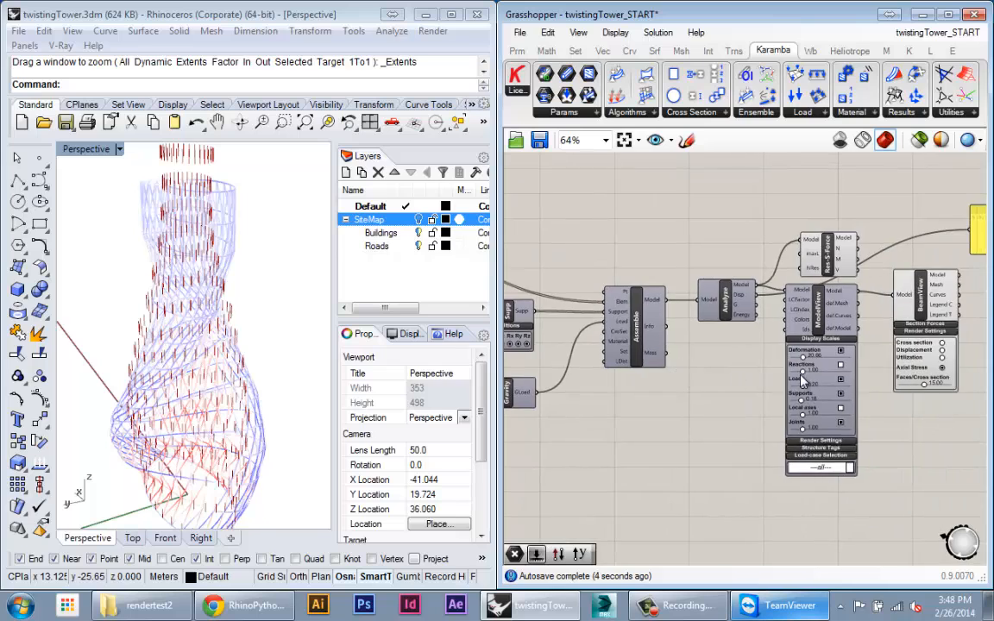
scroll(810, 379, up, 2)
drag(804, 347, 755, 353)
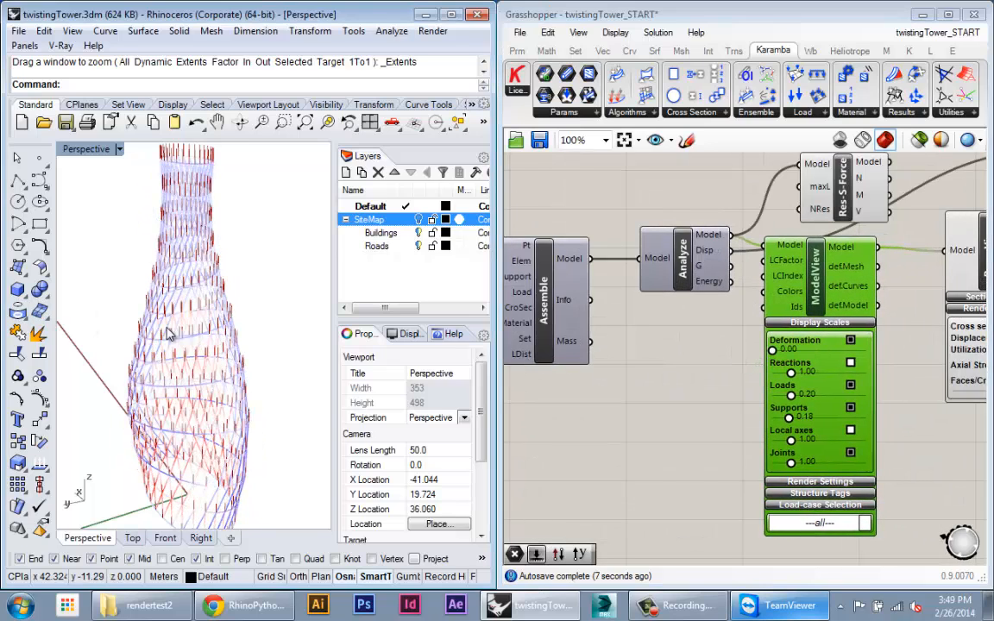
scroll(171, 333, down, 2)
right_drag(175, 328, 211, 339)
scroll(920, 469, down, 2)
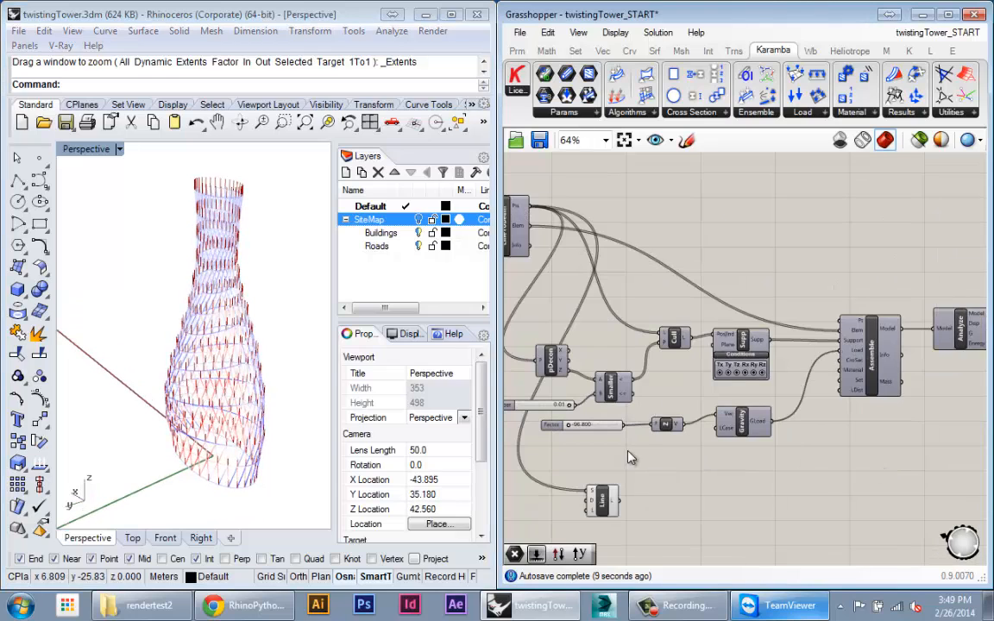
Add a Unit Y vector component beside the Line SDL component and connect it to the D (direction) input.
scroll(605, 448, up, 3)
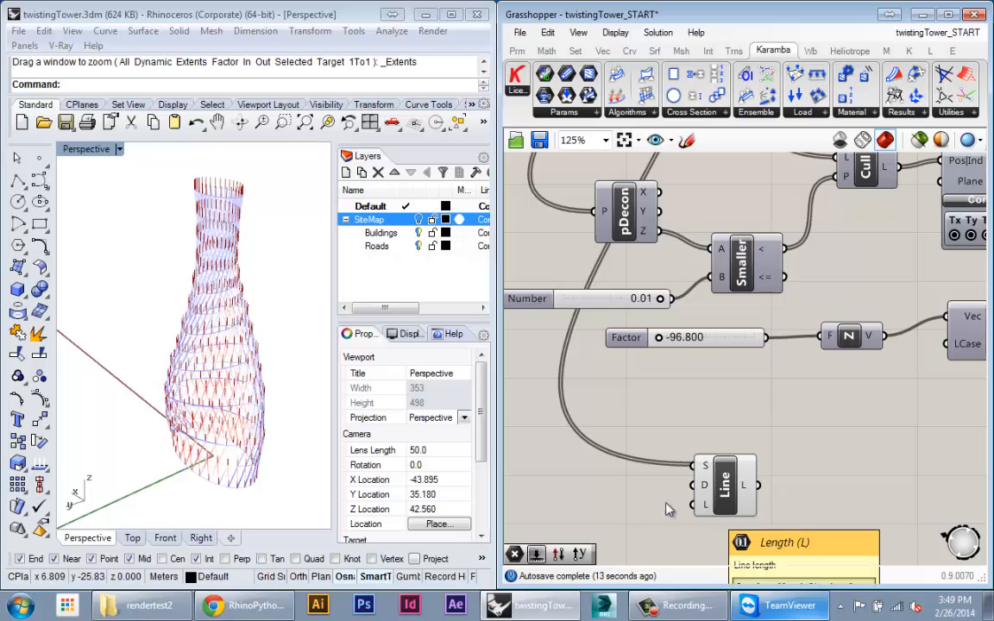
right_drag(666, 504, 671, 435)
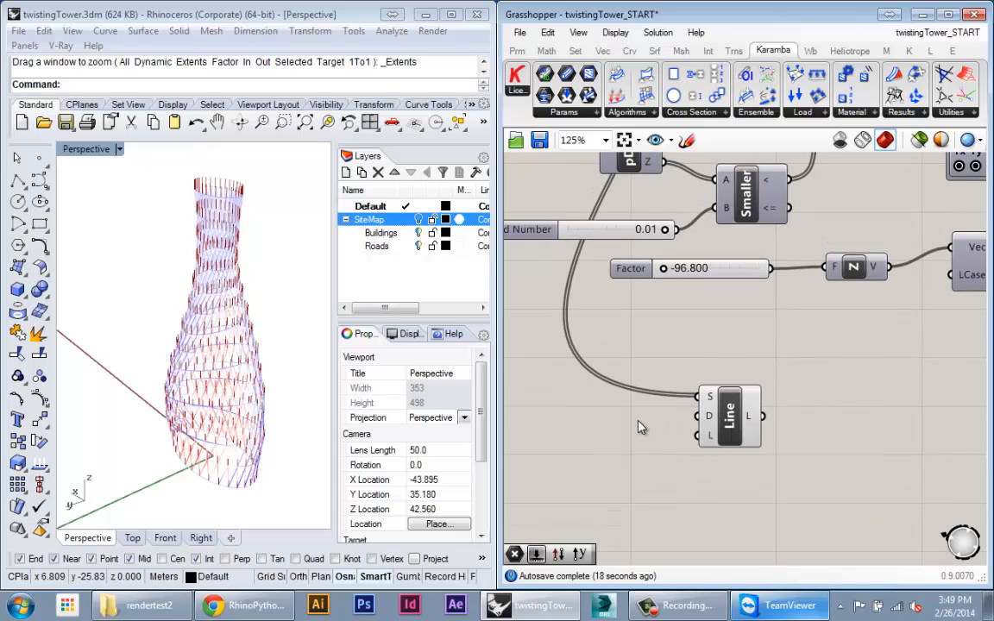
double_click(574, 378)
text(y)
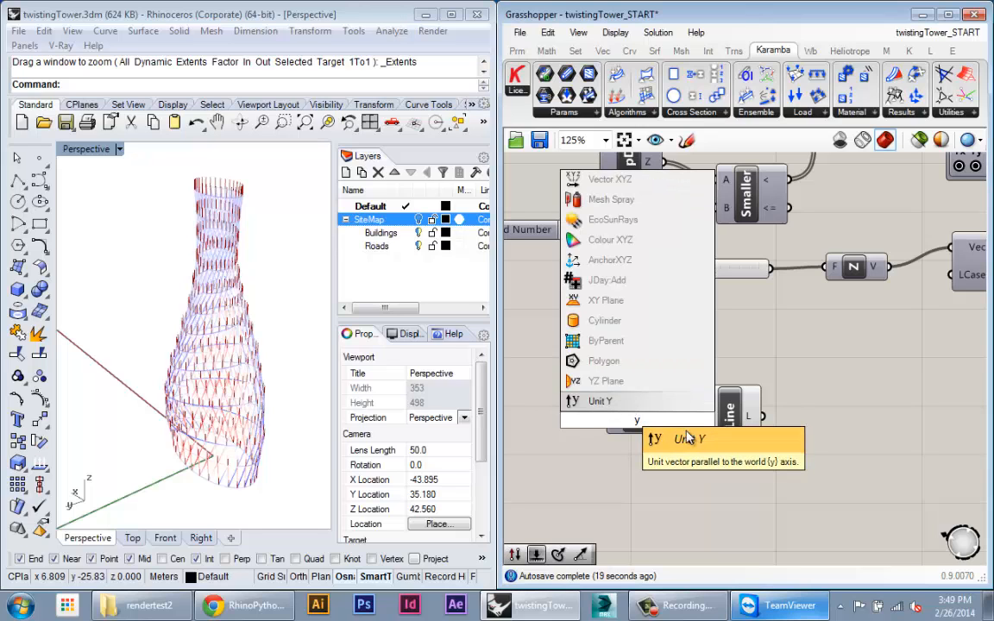
key(Return)
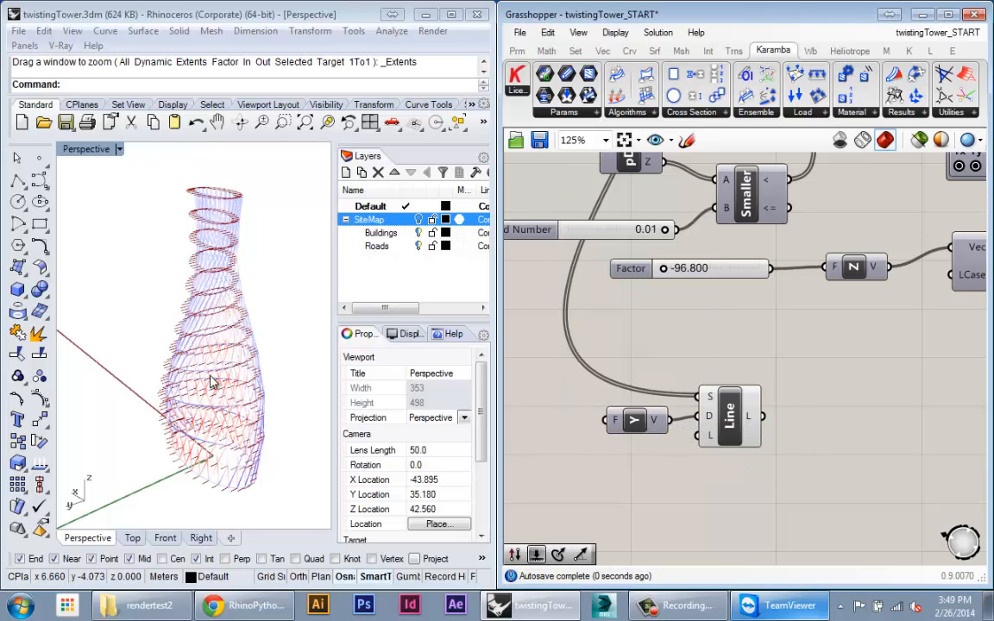
click(213, 381)
scroll(232, 449, up, 10)
right_drag(233, 458, 257, 442)
scroll(227, 492, down, 7)
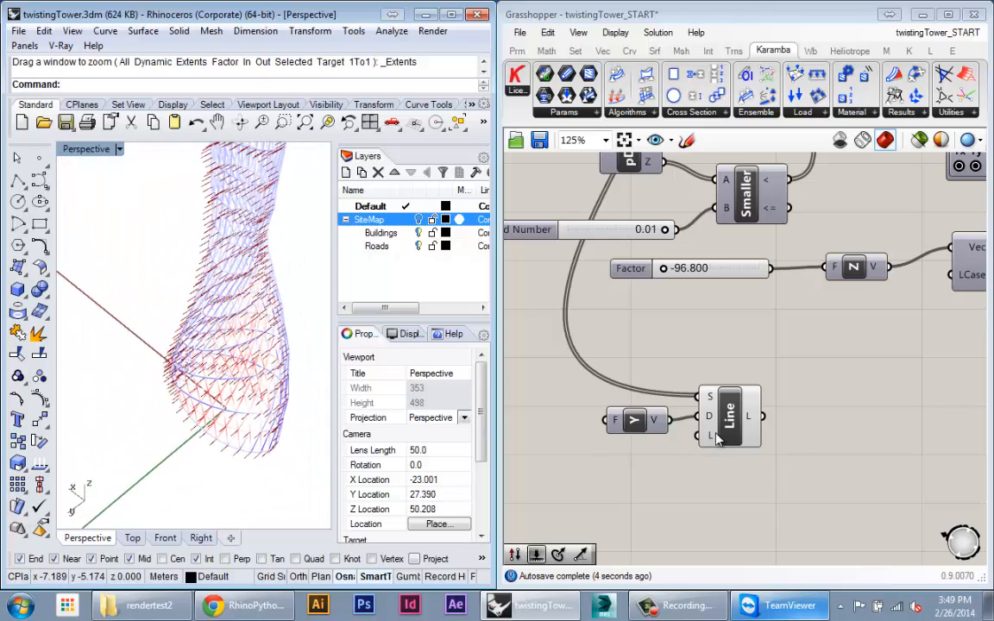
Add a number slider with the value 50 and connect it to the L (length) input of the Line SDL component.
drag(718, 439, 727, 447)
double_click(660, 471)
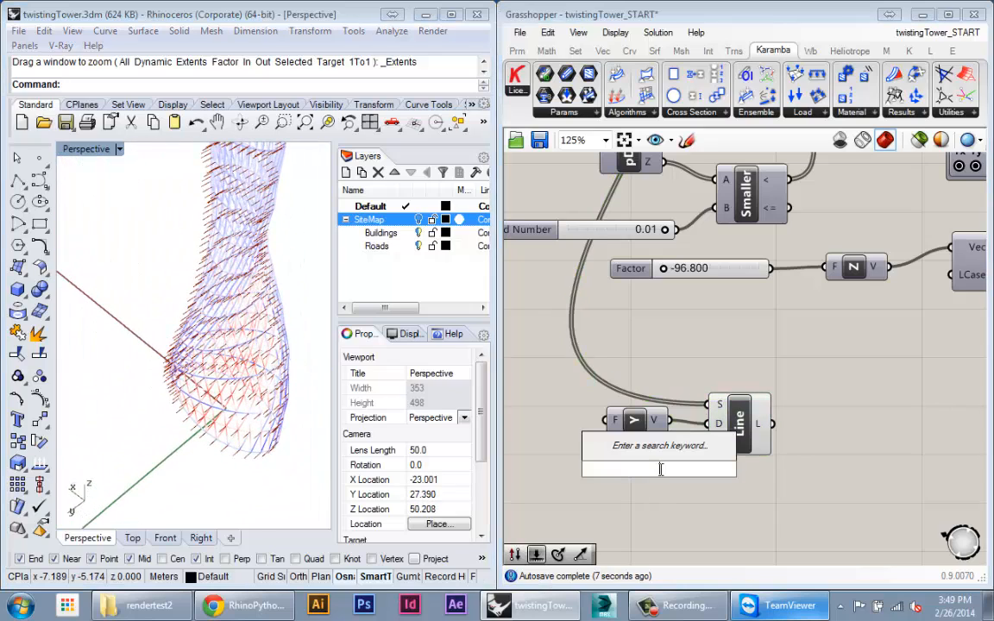
text(50)
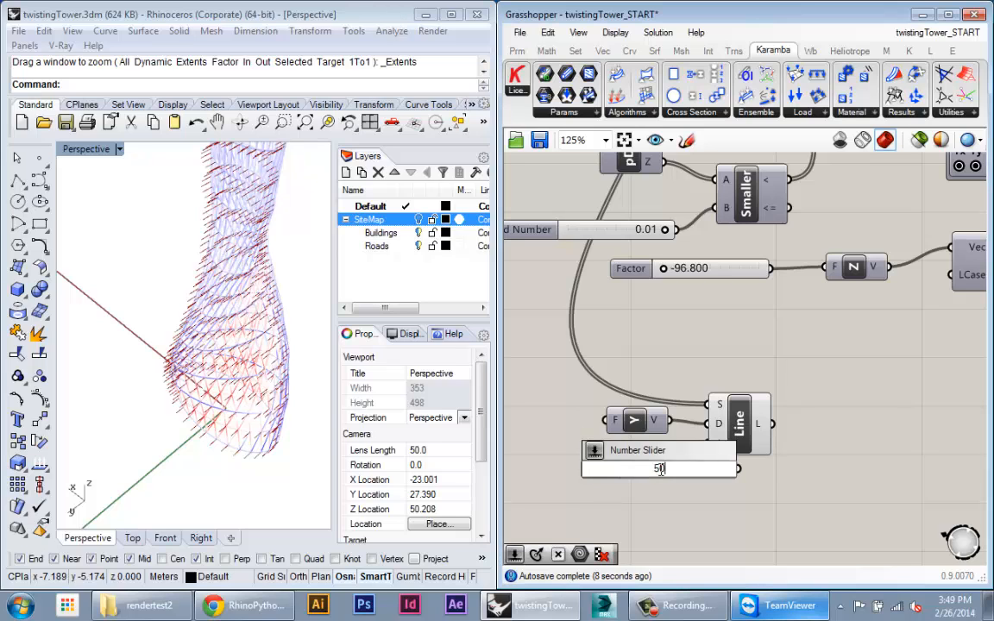
key(Return)
drag(656, 469, 583, 462)
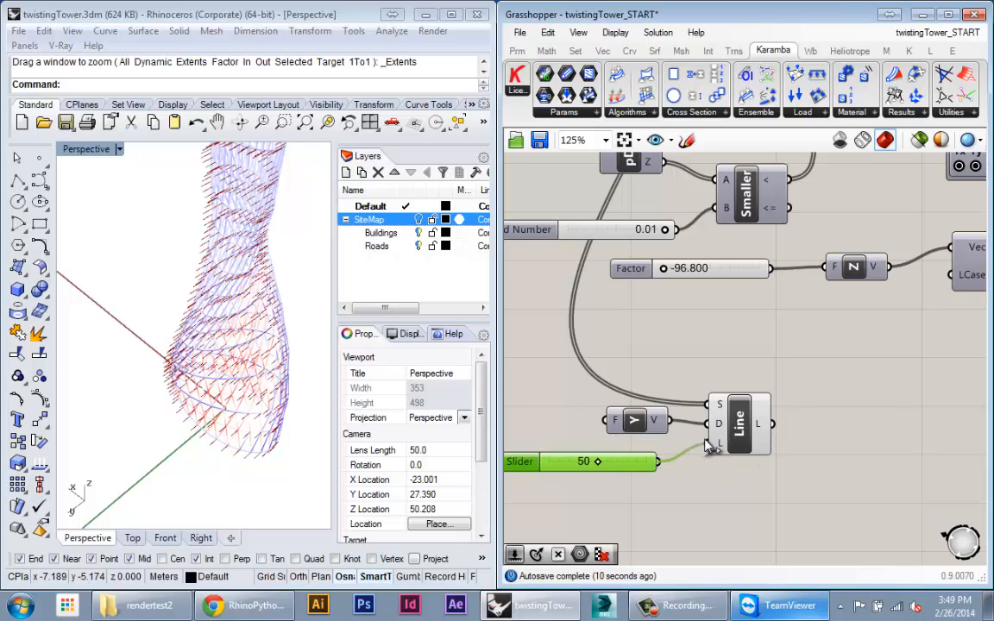
drag(664, 462, 715, 443)
Highlight the Line SDL component and inspect how its lines extend from the tower's nodes in the perspective view.
click(246, 394)
right_drag(278, 403, 120, 348)
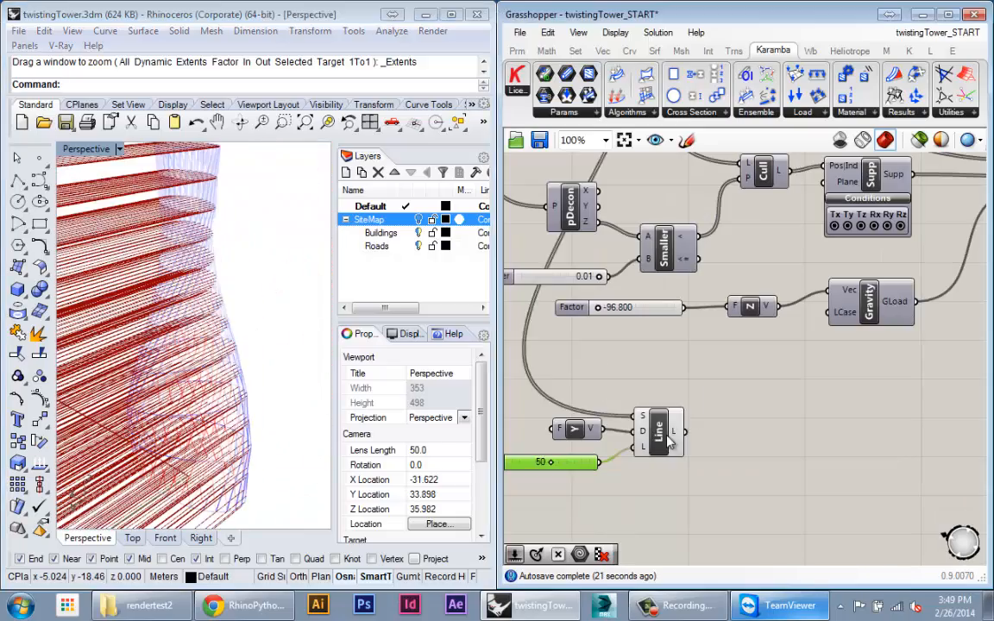
click(671, 426)
right_drag(282, 415, 265, 348)
scroll(195, 384, up, 3)
scroll(229, 345, up, 2)
scroll(222, 330, down, 3)
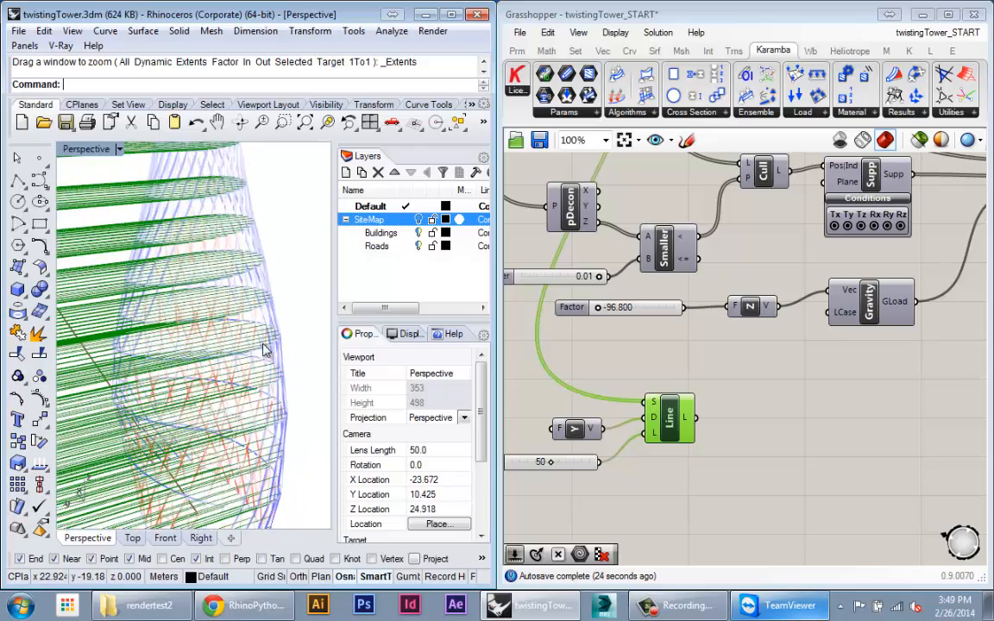
scroll(226, 346, down, 5)
Add a Geometry parameter below the Mesh UV component and connect the Loft component's L output to it.
click(816, 479)
scroll(818, 485, down, 6)
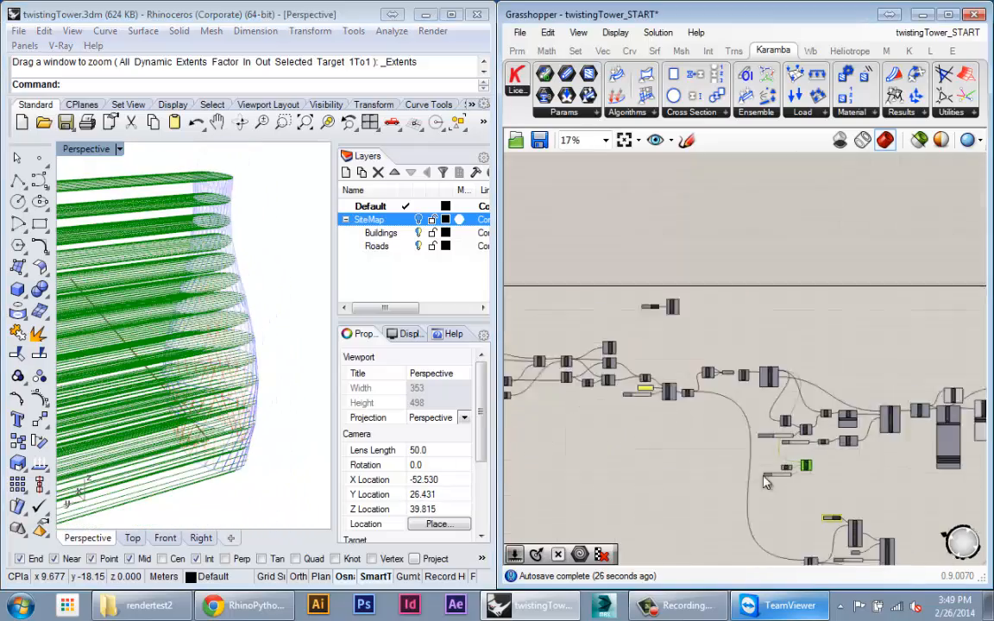
scroll(713, 397, up, 6)
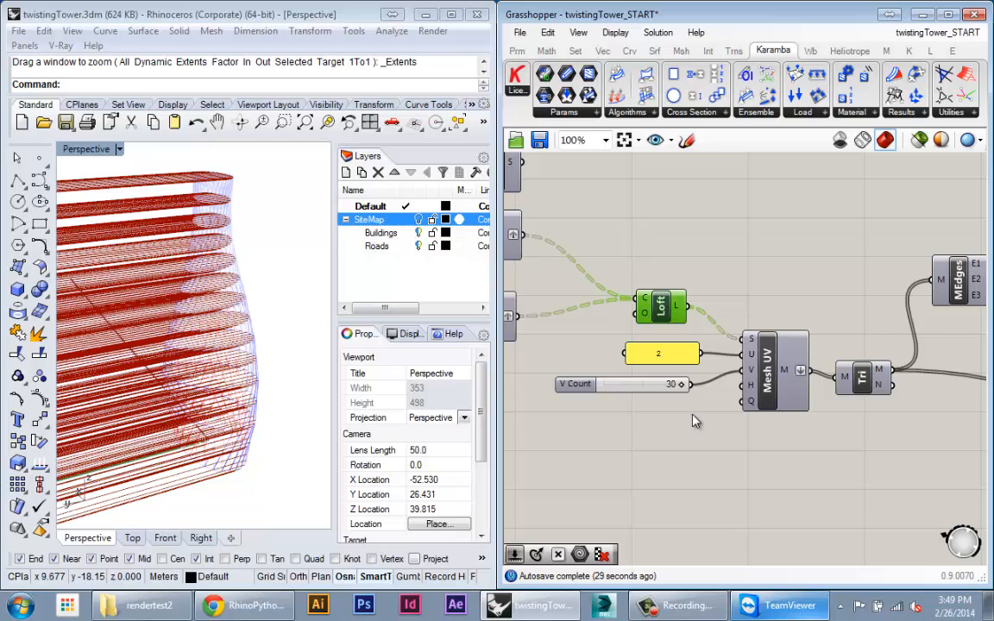
double_click(657, 441)
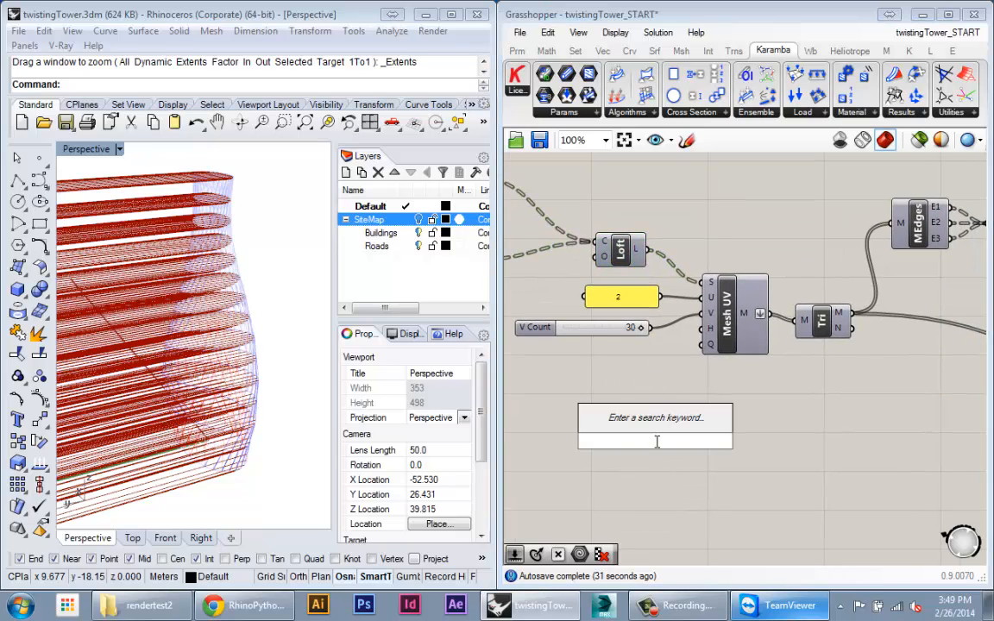
text(geo)
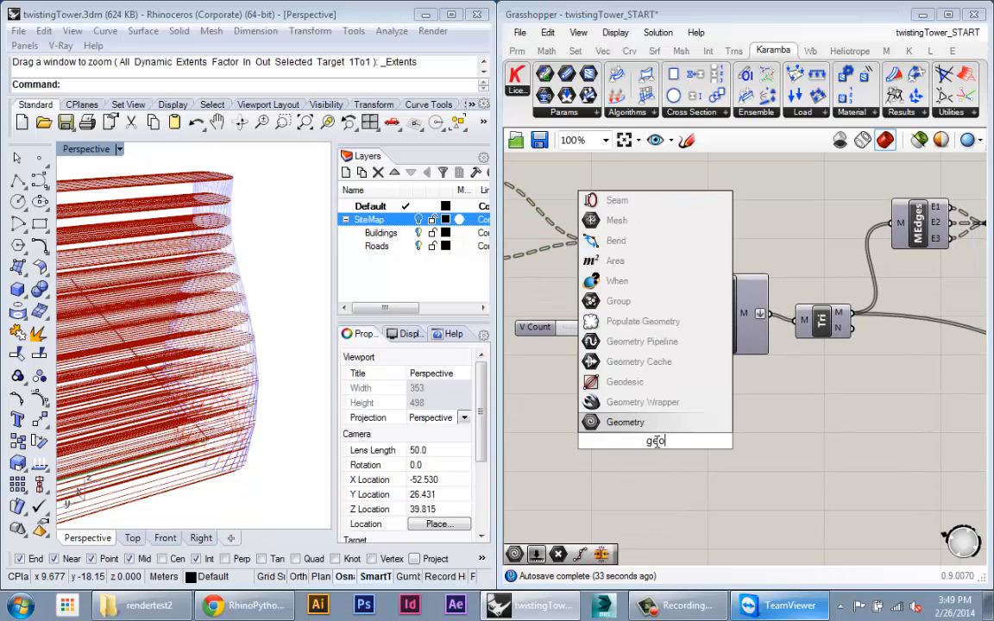
key(Return)
drag(648, 252, 701, 455)
right_drag(701, 455, 656, 333)
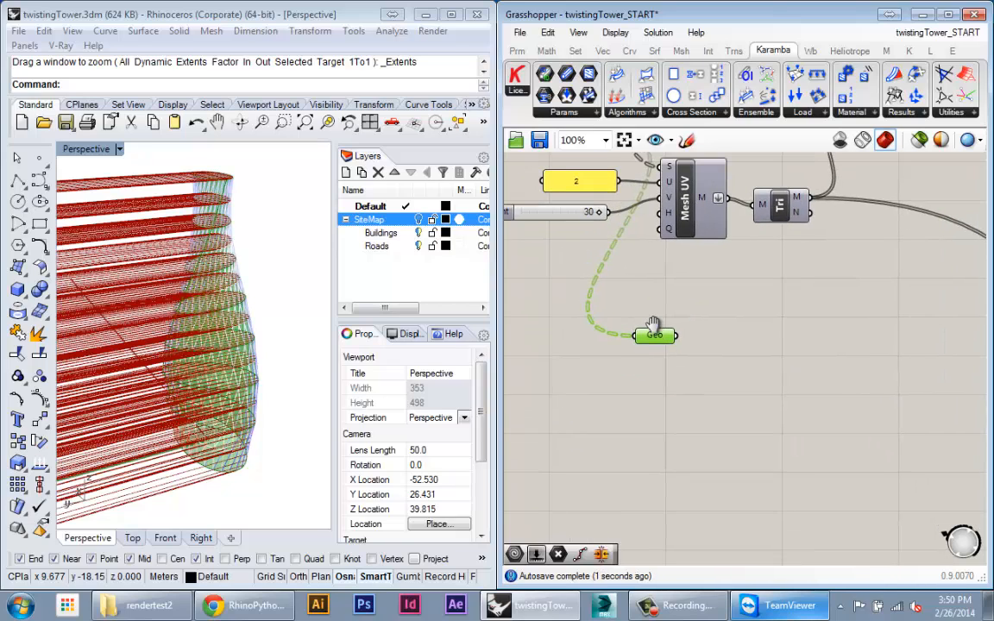
Move the Geometry parameter across the canvas to just below the Length slider of the Line SDL component.
right_drag(181, 292, 256, 311)
mouse_move(662, 337)
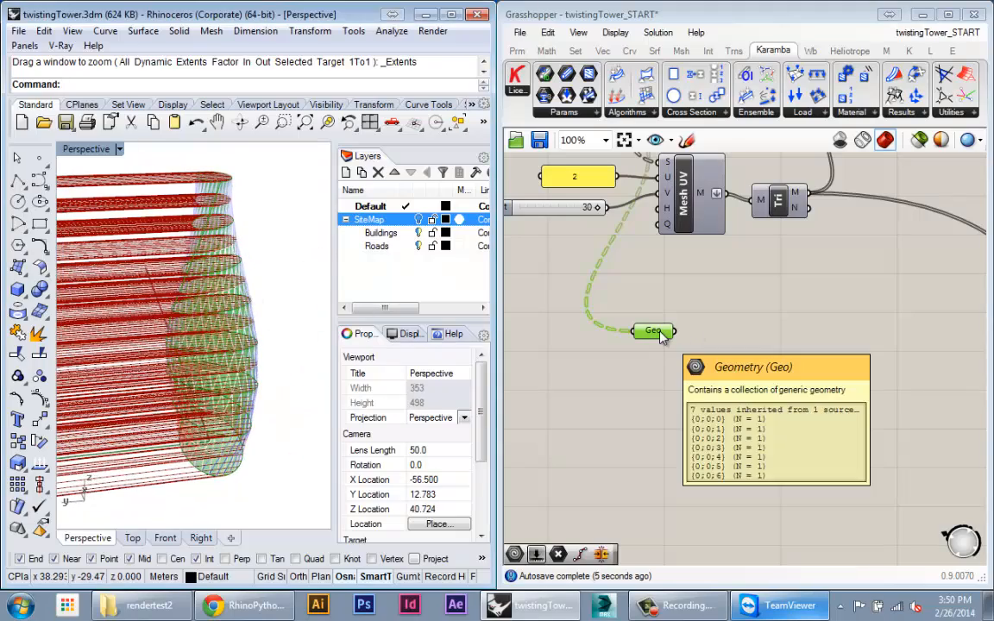
right_drag(662, 337, 593, 334)
drag(593, 334, 788, 520)
scroll(829, 544, down, 5)
right_drag(835, 548, 711, 441)
scroll(870, 468, down, 1)
right_drag(876, 474, 728, 409)
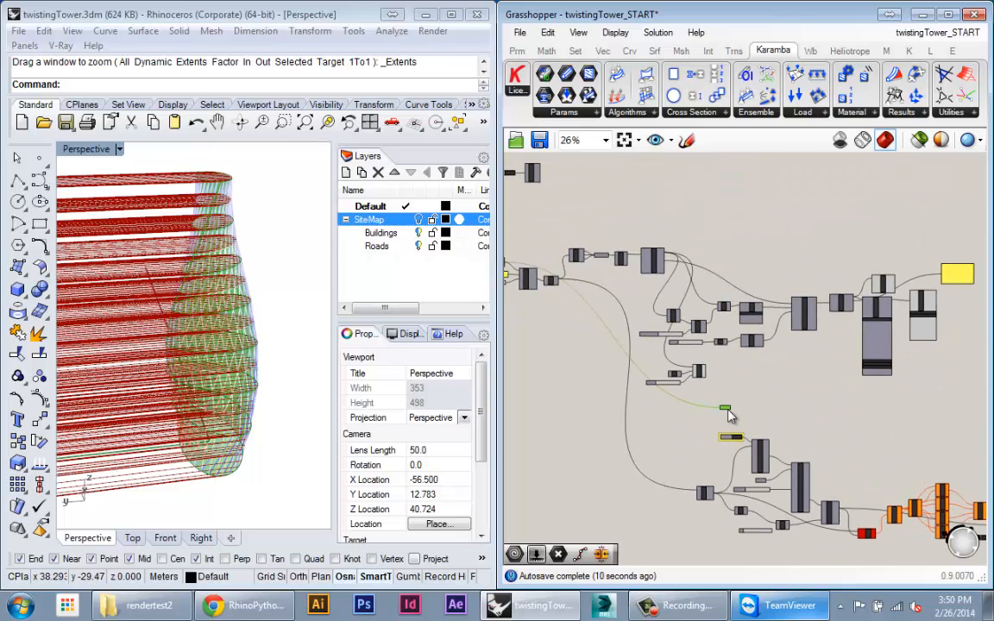
scroll(668, 373, up, 8)
drag(675, 386, 667, 490)
right_drag(818, 471, 971, 368)
drag(814, 392, 654, 412)
Add a Brep Join component, connect the Geometry parameter to its B input and flatten that input.
double_click(742, 429)
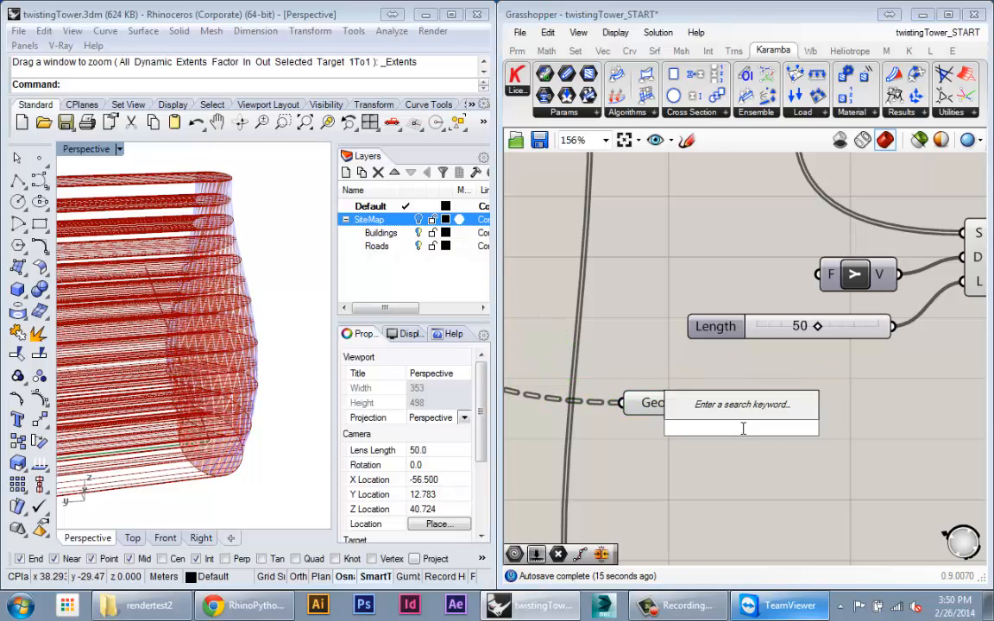
text(join)
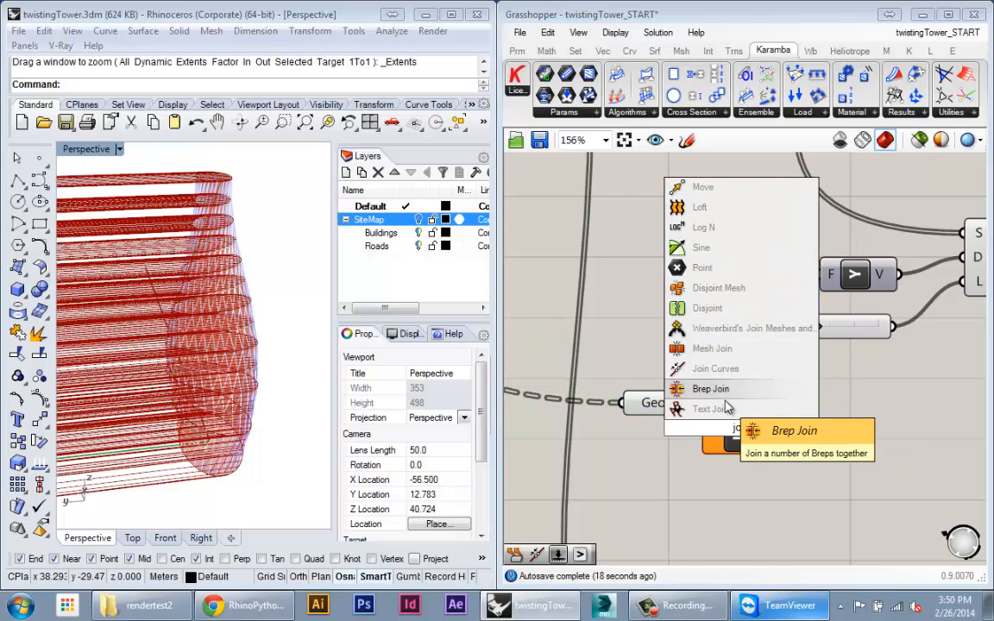
key(Return)
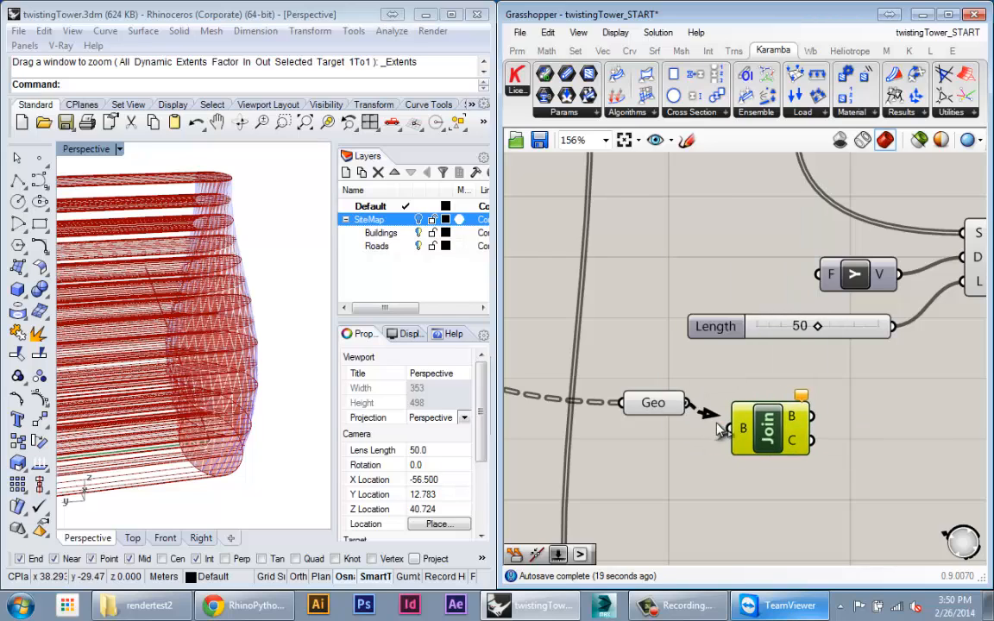
drag(719, 431, 742, 430)
right_click(744, 431)
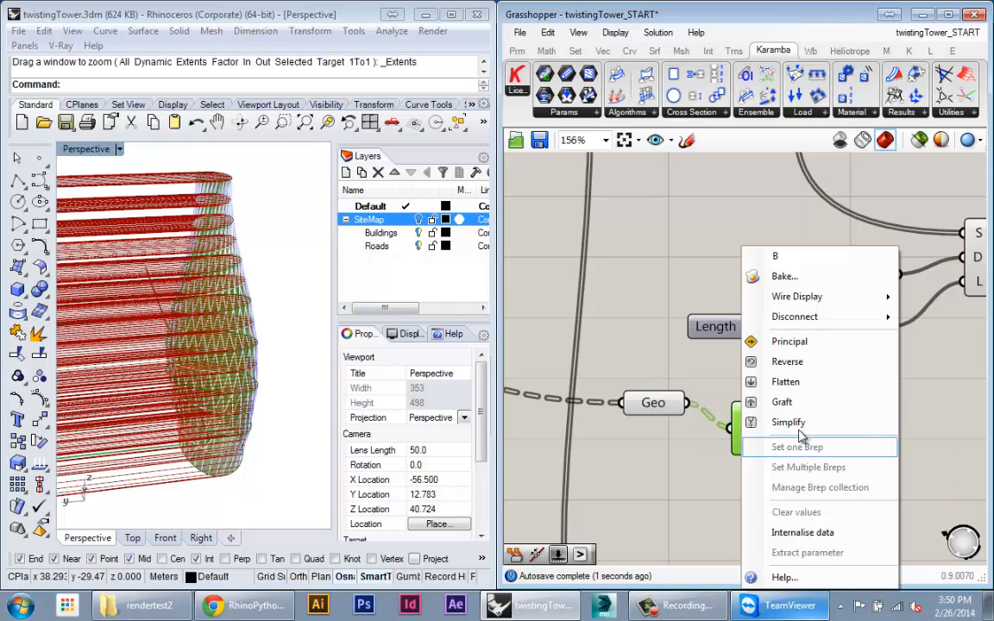
click(777, 379)
mouse_move(744, 434)
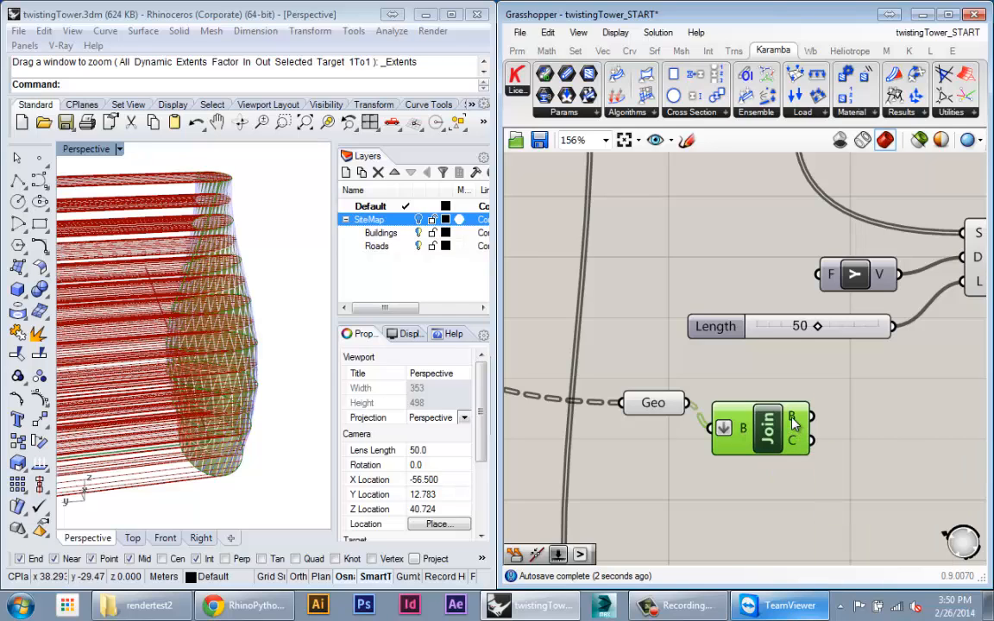
drag(779, 418, 816, 419)
Turn off the preview of all components, leaving only the Brep Join component's preview switched on.
key(ctrl+a)
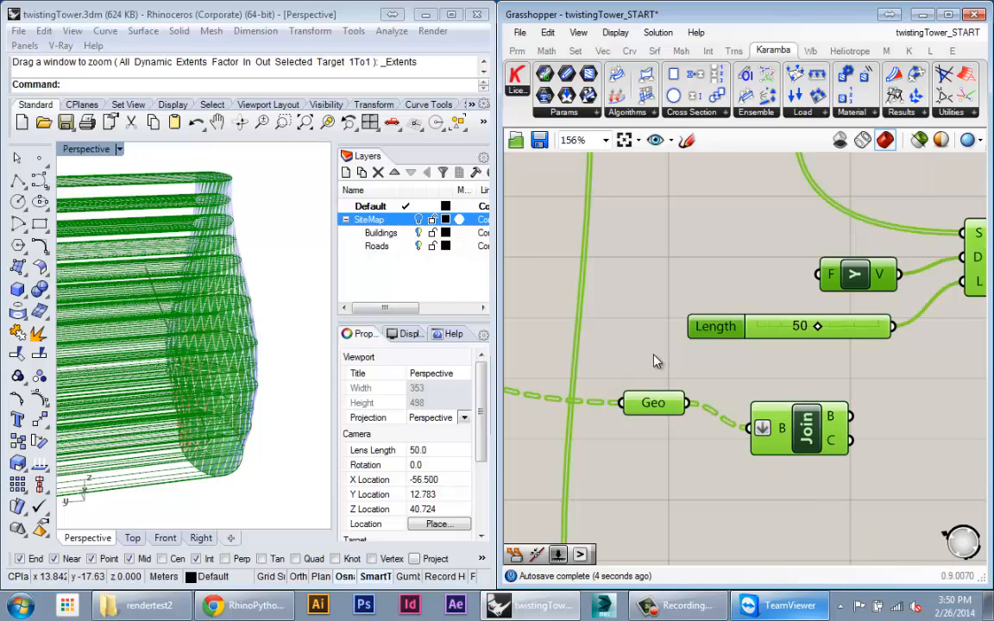
middle_click(657, 359)
click(696, 341)
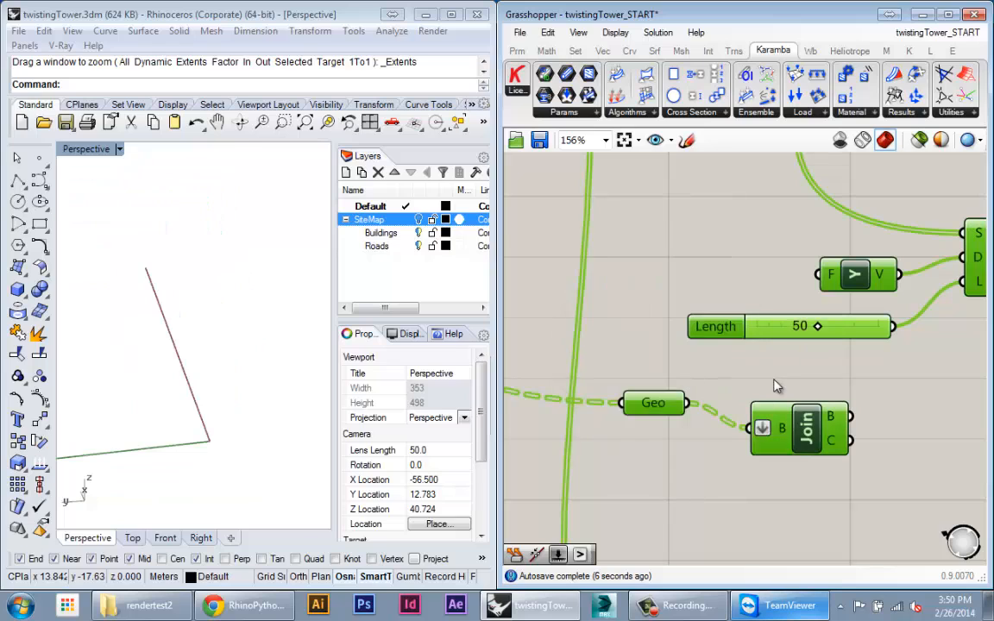
right_click(796, 425)
click(830, 454)
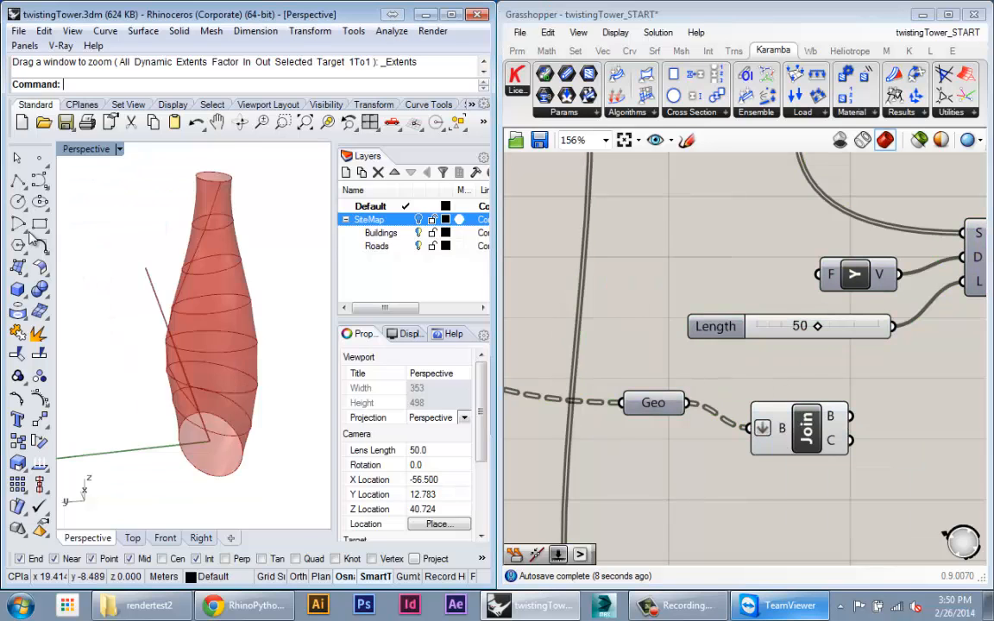
right_drag(64, 229, 272, 285)
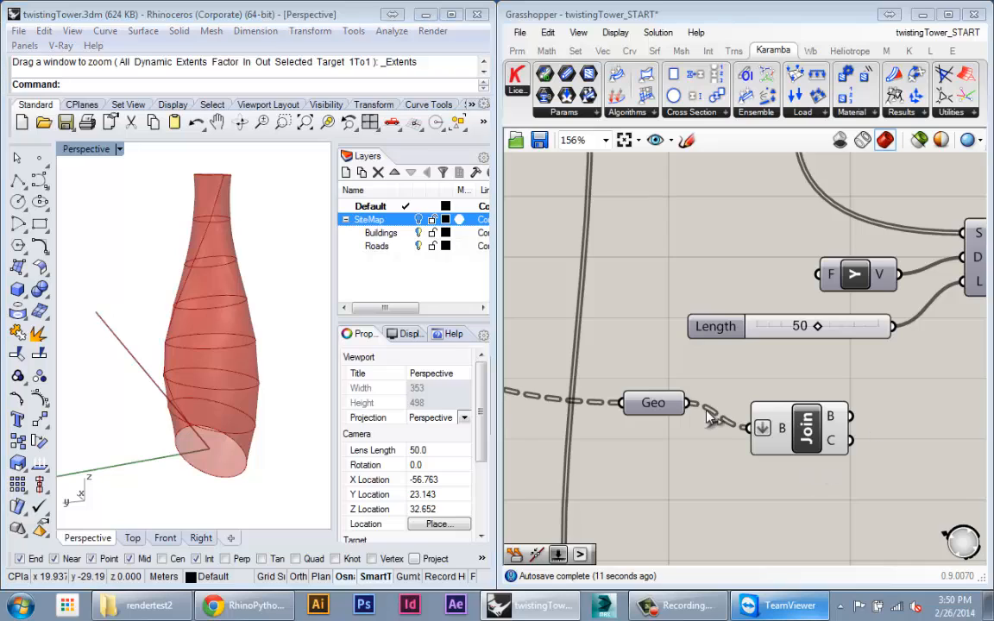
Move the Brep Join component away from the Geometry parameter to a spot beneath the Line SDL component.
scroll(708, 415, down, 2)
drag(671, 425, 761, 429)
right_drag(738, 441, 694, 448)
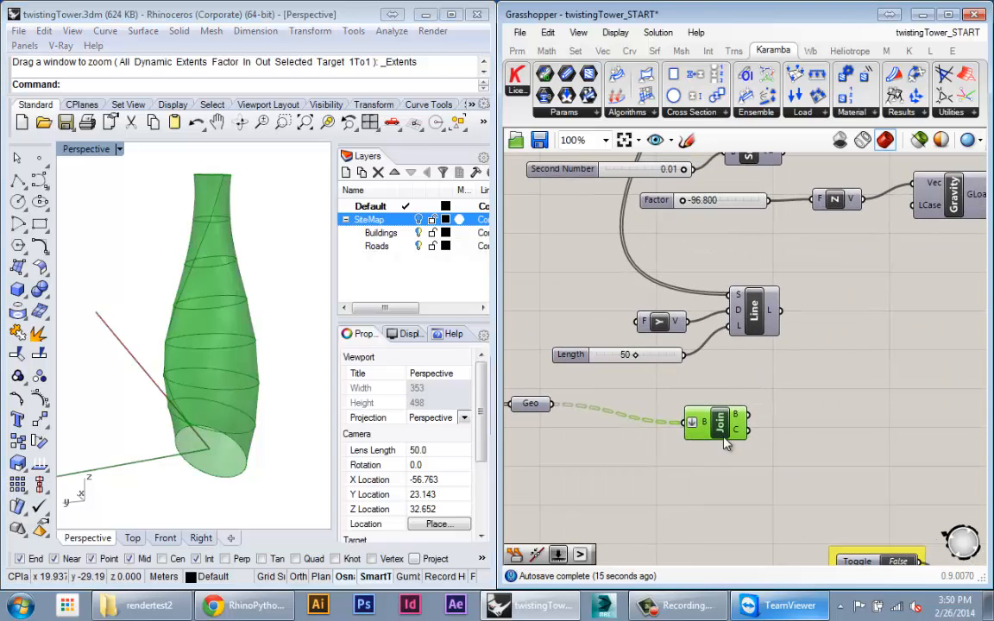
drag(725, 442, 776, 432)
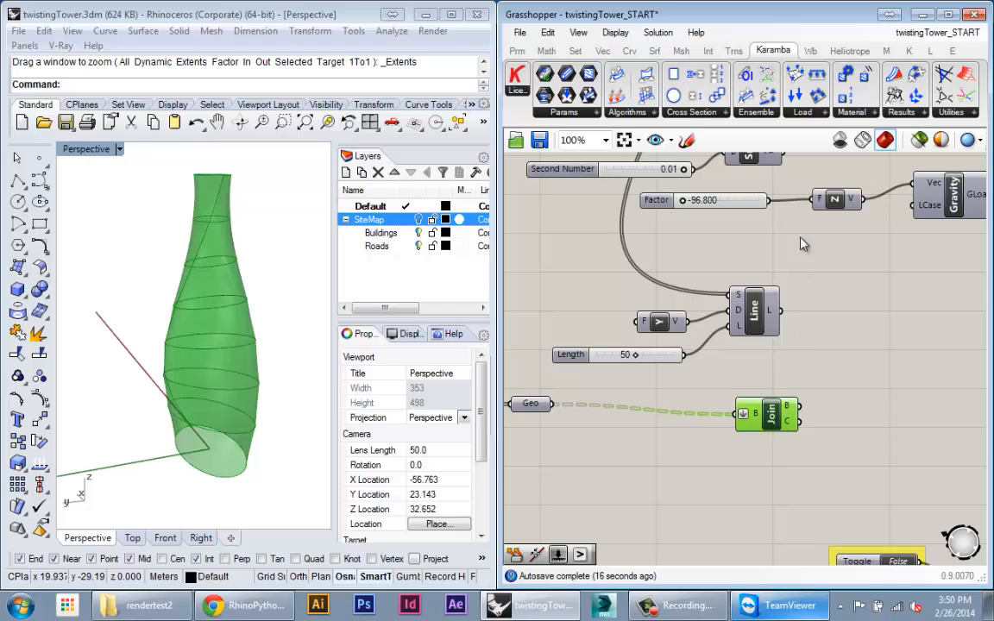
Place a Brep | Curve intersection (BCX) component beside Line SDL and connect Brep Join's B output to its B input.
click(708, 50)
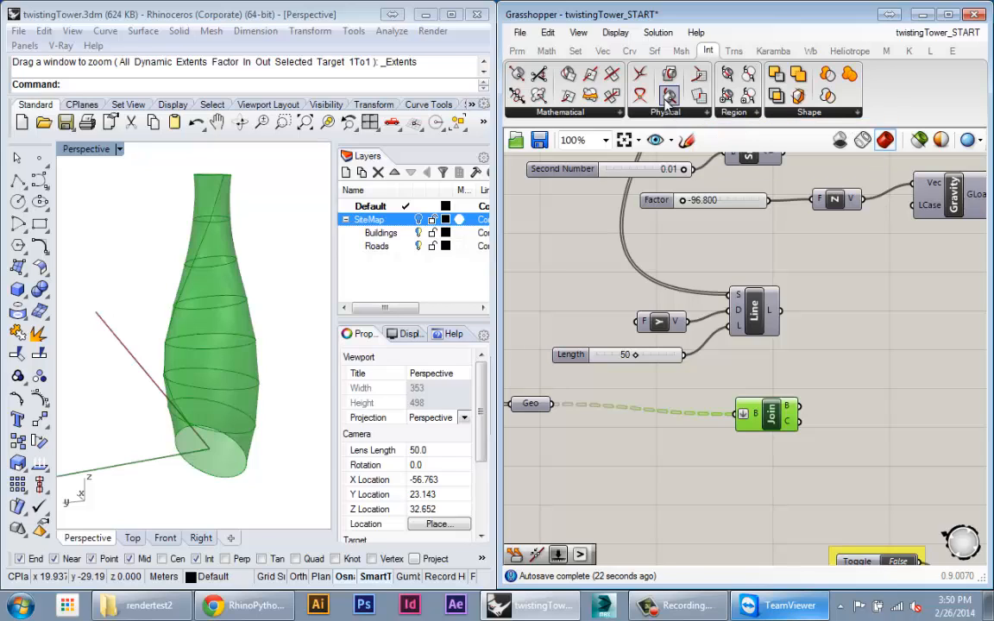
drag(673, 98, 853, 347)
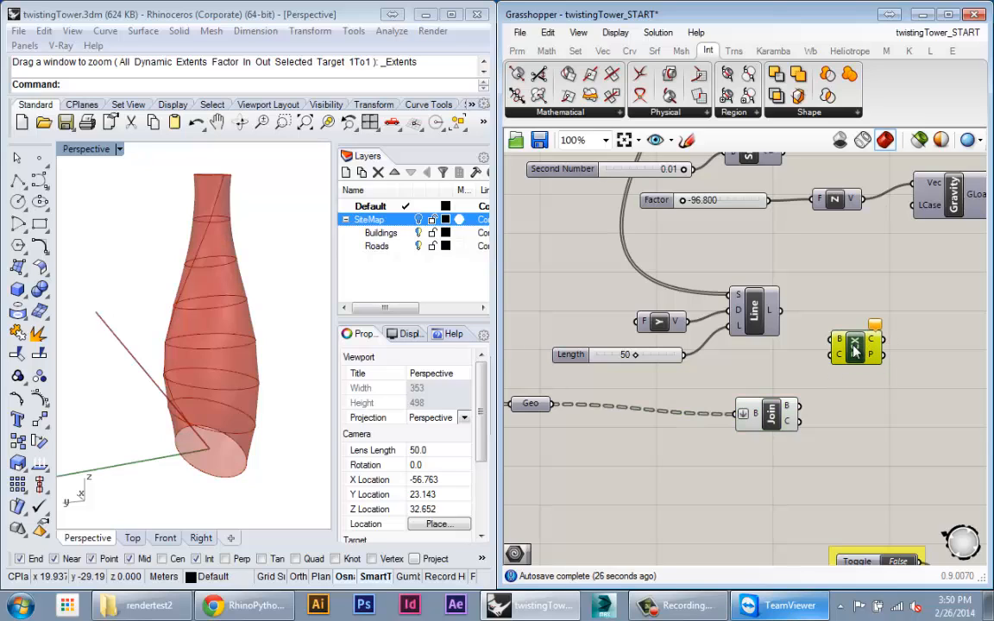
right_drag(798, 362, 744, 360)
drag(780, 345, 695, 414)
drag(807, 349, 808, 359)
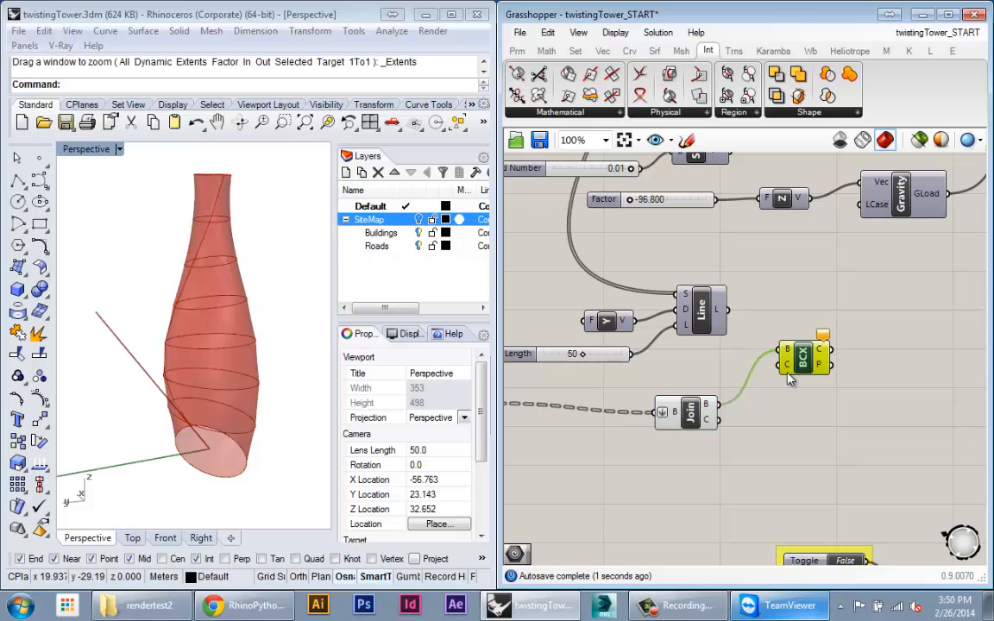
Connect the Line SDL component's L output to the C input of the BCX component and check the intersection points.
drag(729, 311, 781, 364)
click(208, 333)
scroll(208, 334, up, 3)
scroll(218, 391, up, 3)
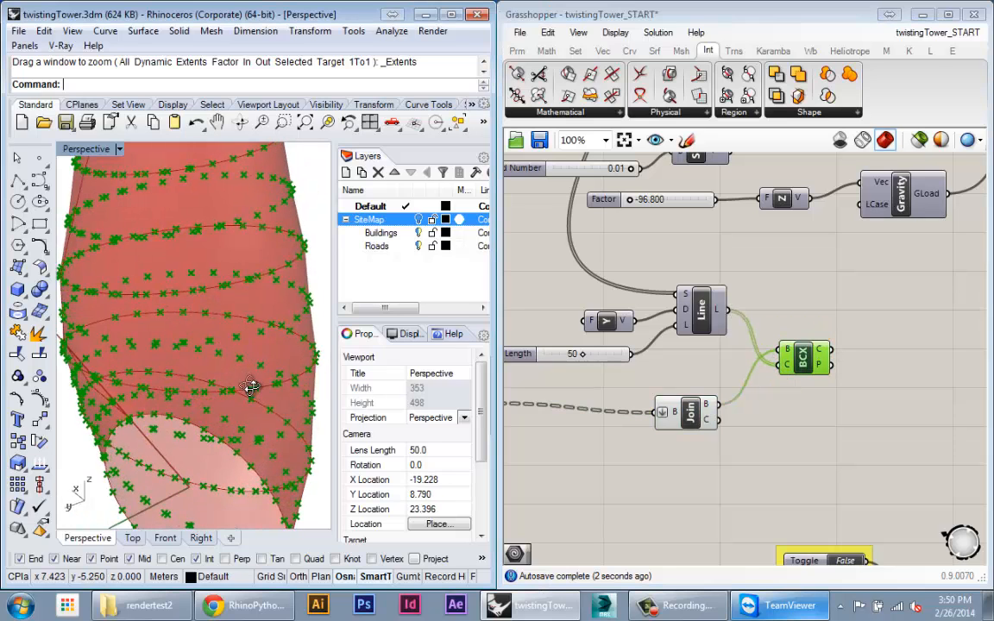
Place a List Length component beside the BCX component and connect BCX's P output to its L input.
right_drag(772, 317, 714, 317)
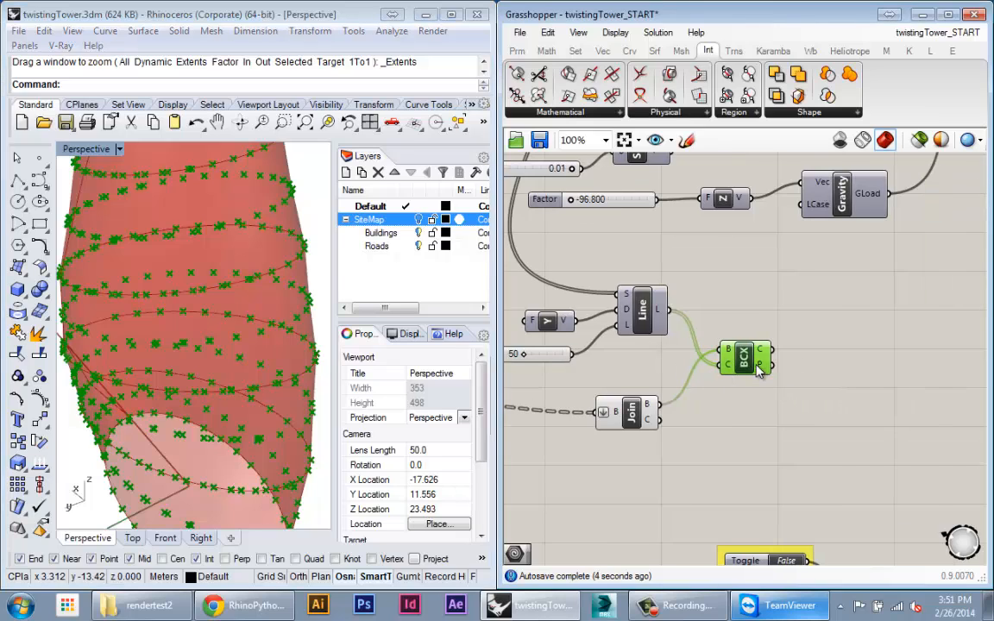
mouse_move(758, 367)
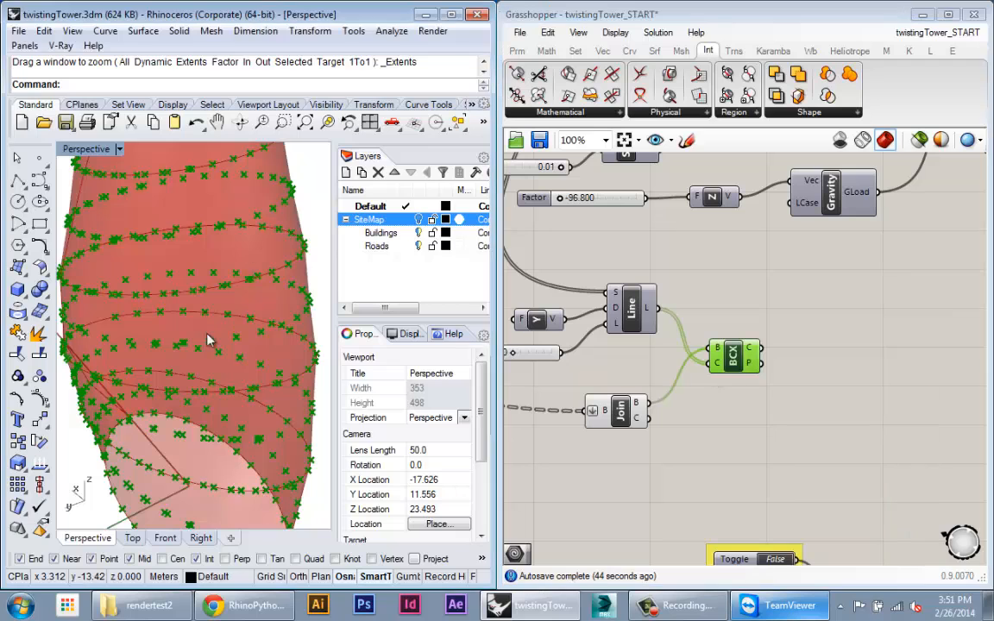
right_drag(139, 316, 288, 331)
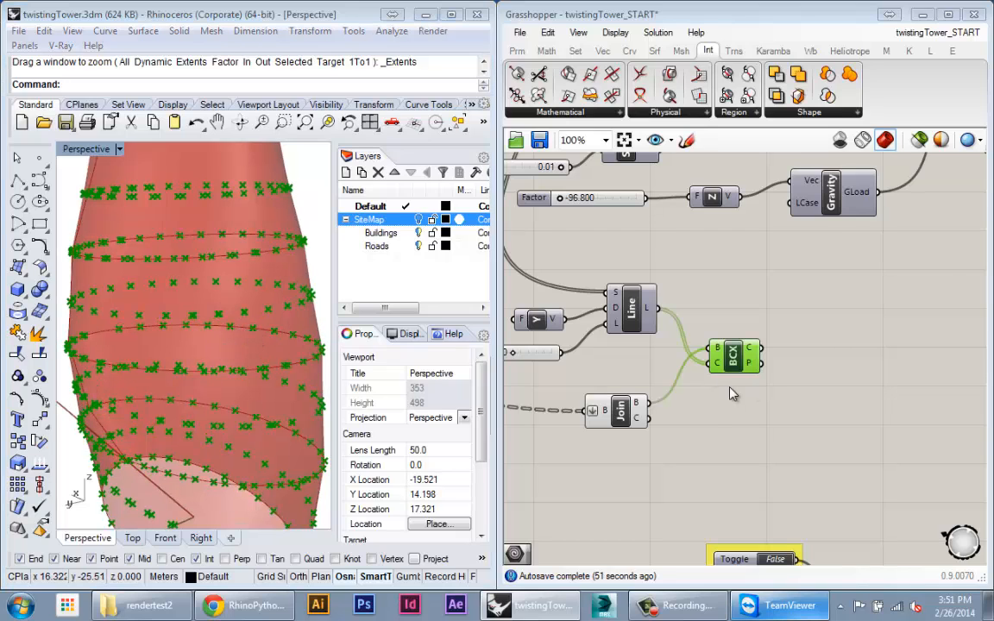
right_drag(730, 395, 699, 399)
mouse_move(717, 370)
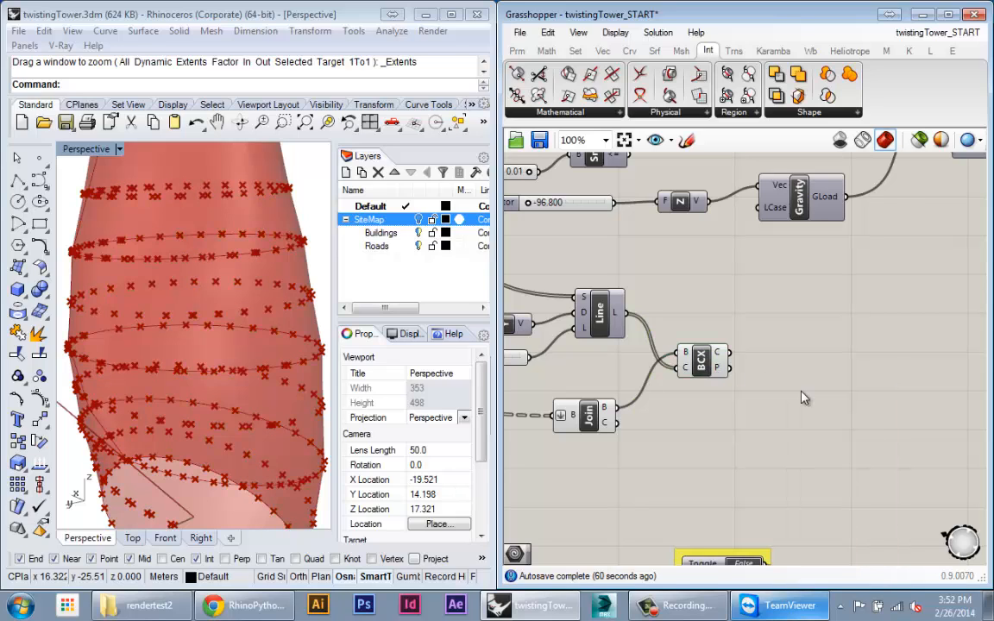
double_click(803, 393)
text(listlen)
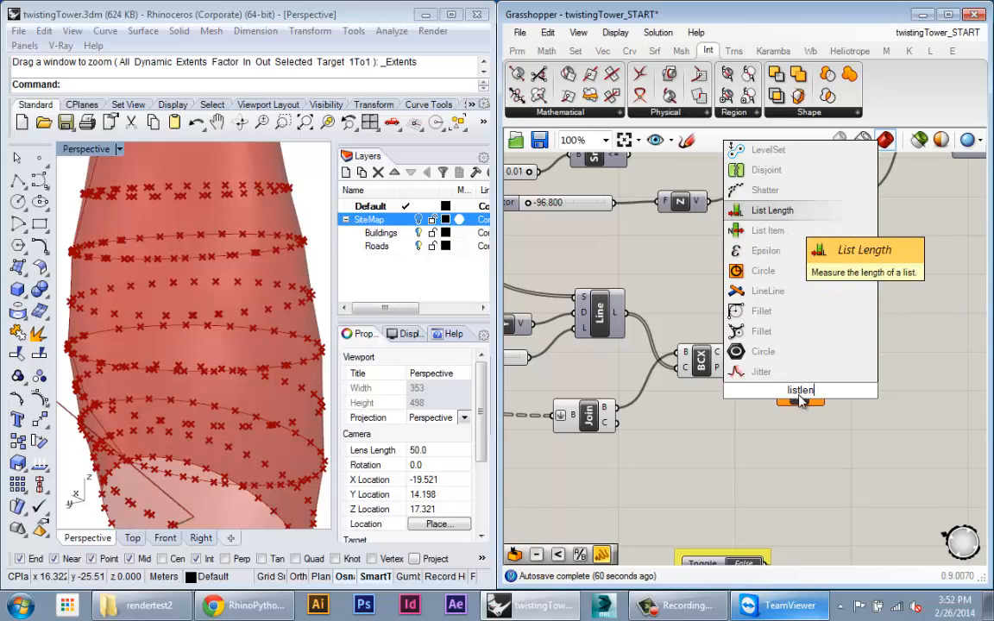
key(Return)
drag(732, 369, 756, 392)
drag(782, 402, 772, 401)
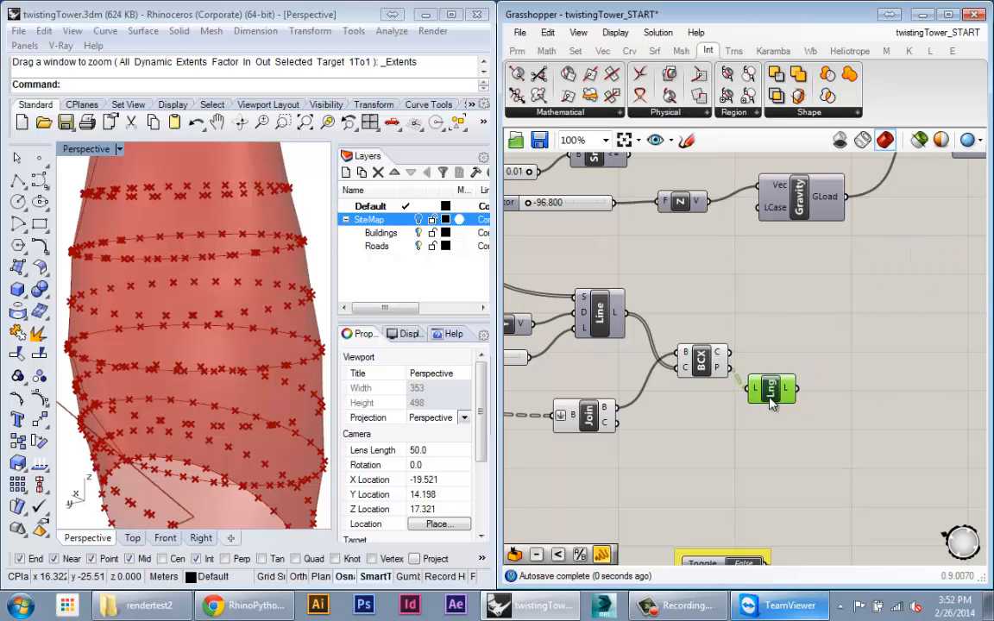
mouse_move(784, 393)
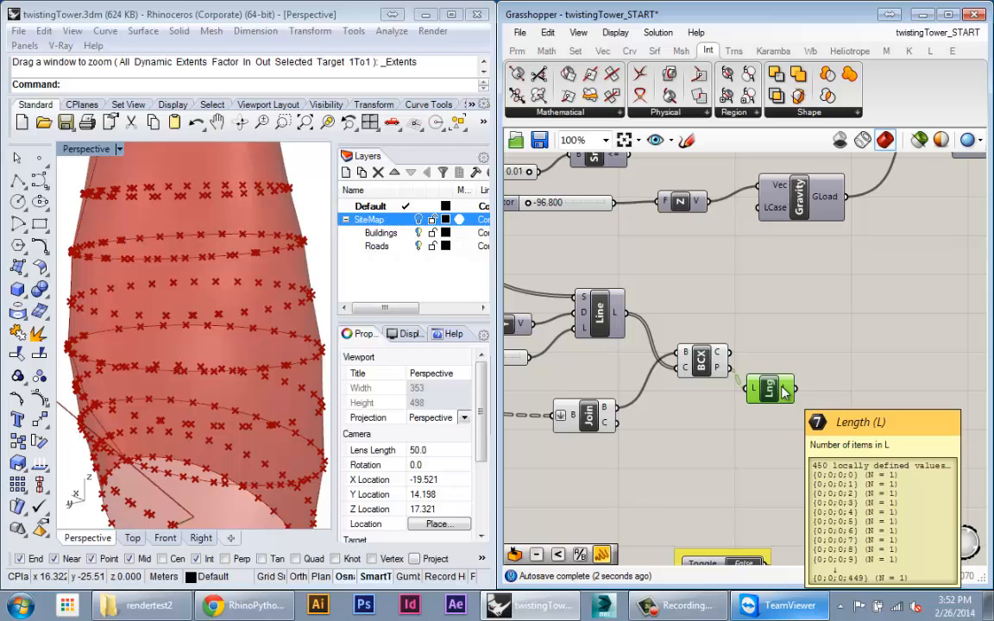
double_click(781, 436)
mouse_move(717, 374)
text(panel)
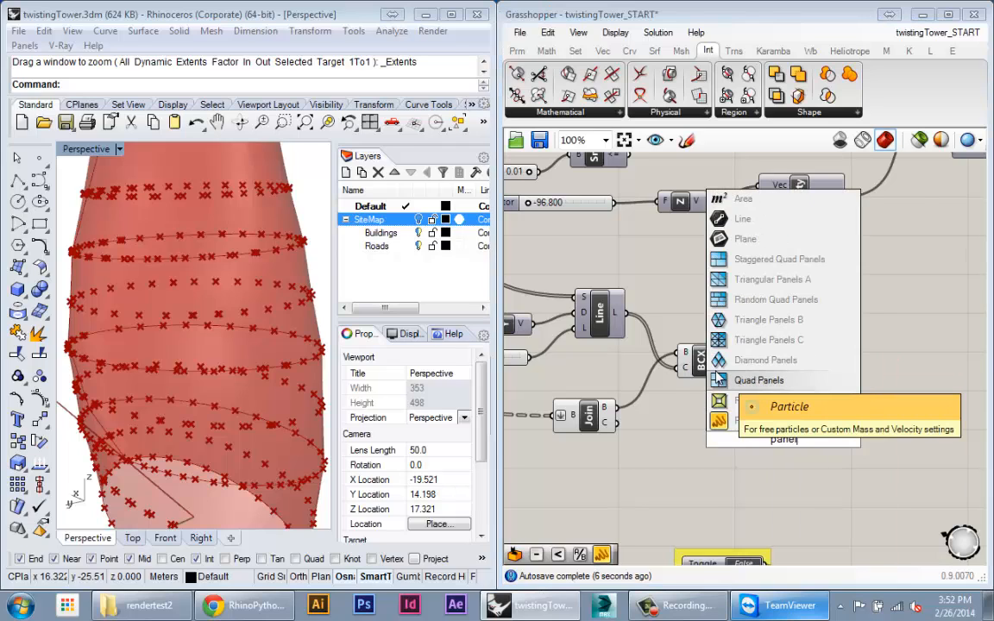
key(Return)
key(ctrl+z)
Connect a Panel component to List Length's output, read the intersection count per line, and delete the Panel.
double_click(772, 441)
text(panel)
click(746, 420)
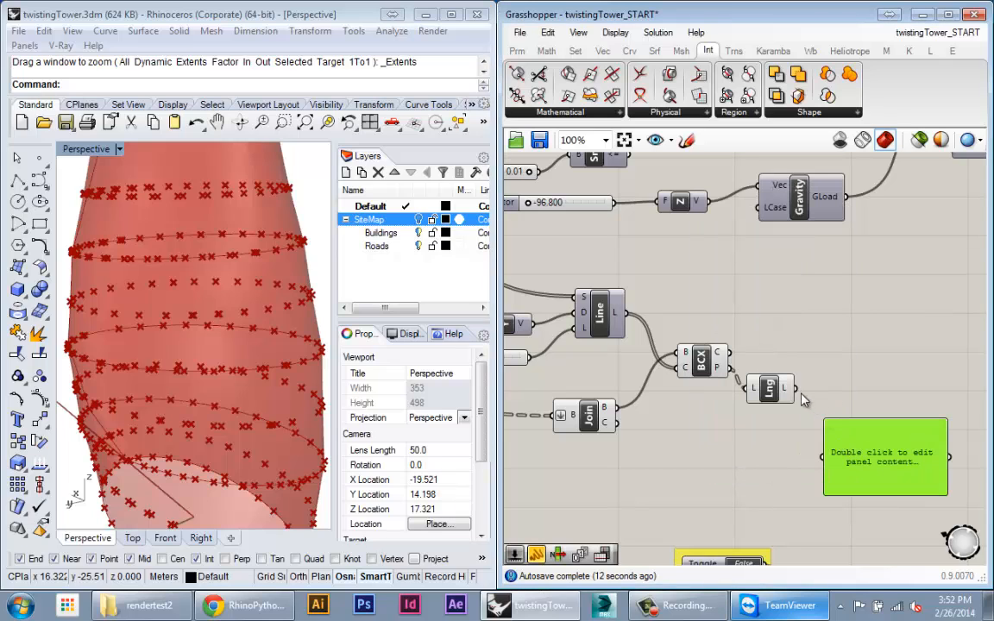
drag(797, 389, 881, 514)
right_drag(903, 384, 861, 377)
scroll(863, 382, up, 2)
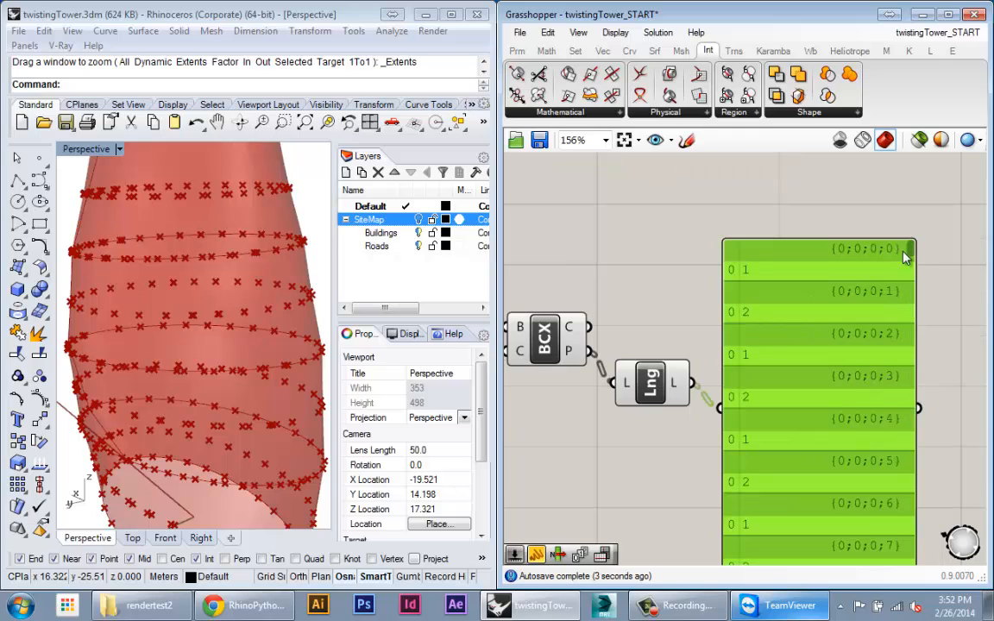
drag(913, 251, 913, 273)
right_drag(757, 326, 790, 294)
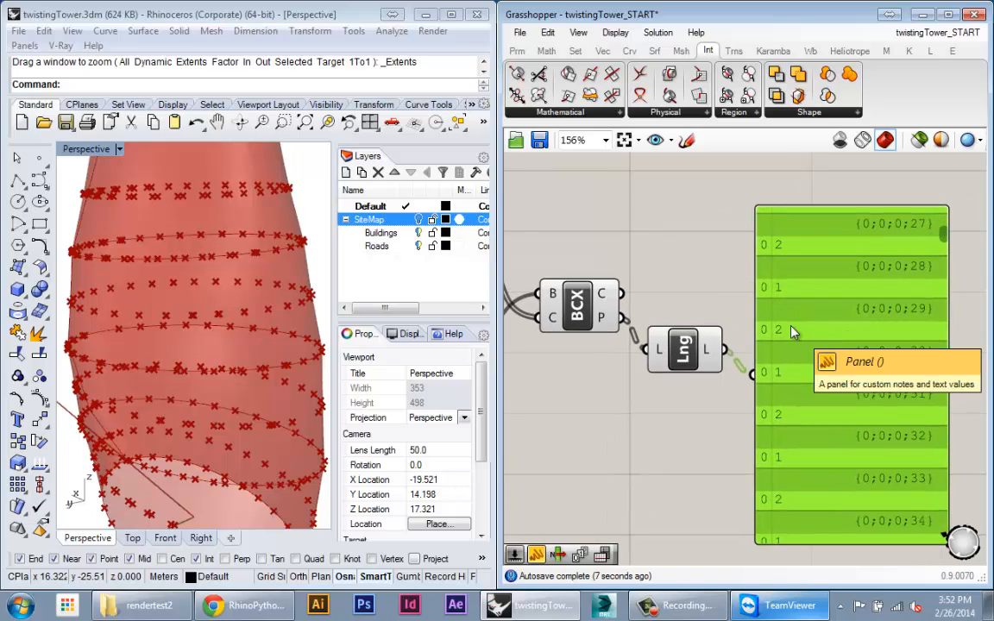
key(Delete)
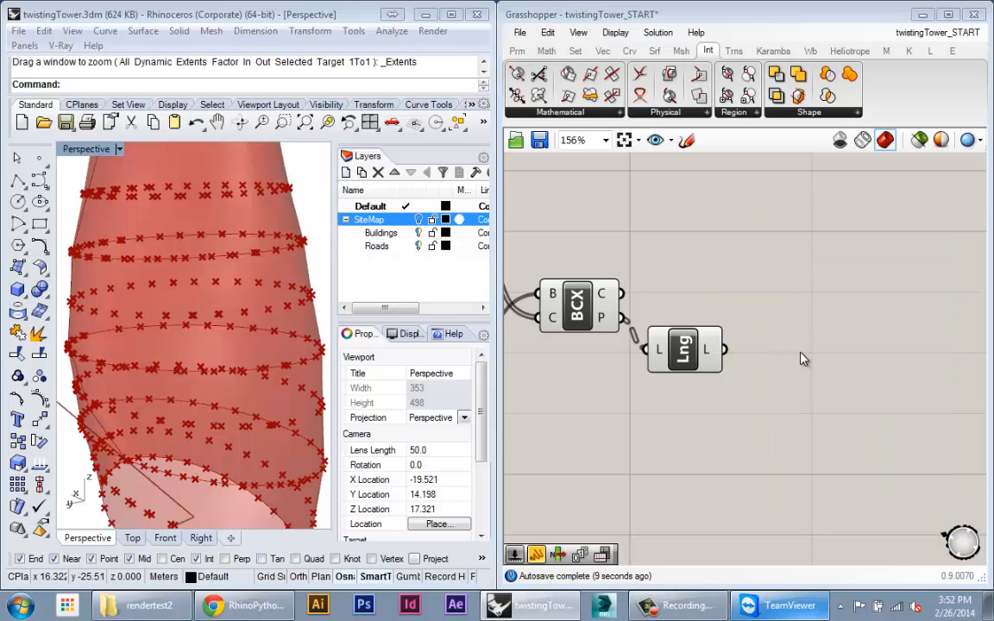
Place a Smaller Than component and connect List Length's L output to its A input.
double_click(801, 359)
text(<)
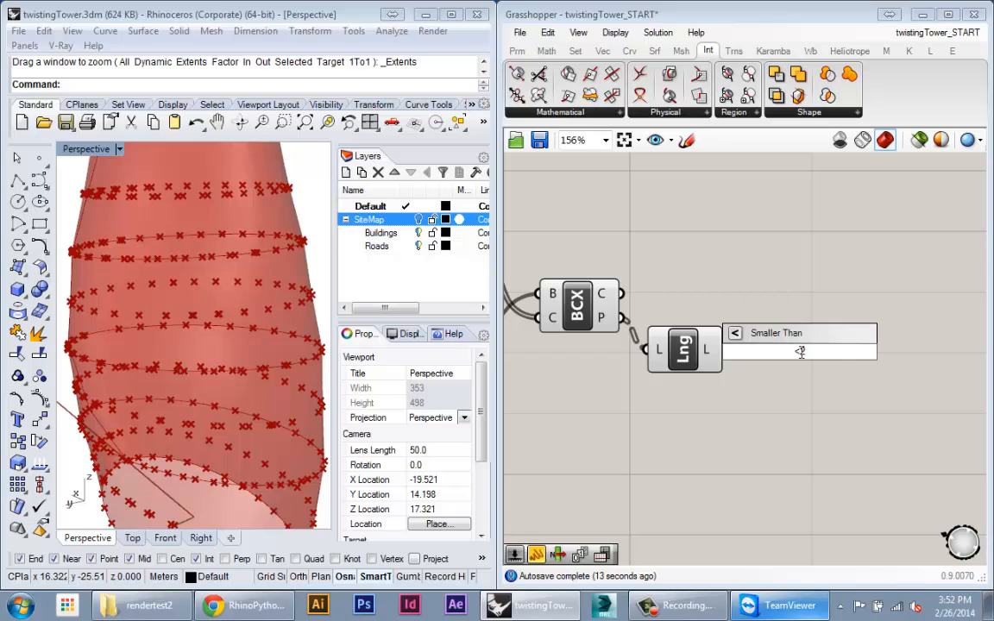
key(Return)
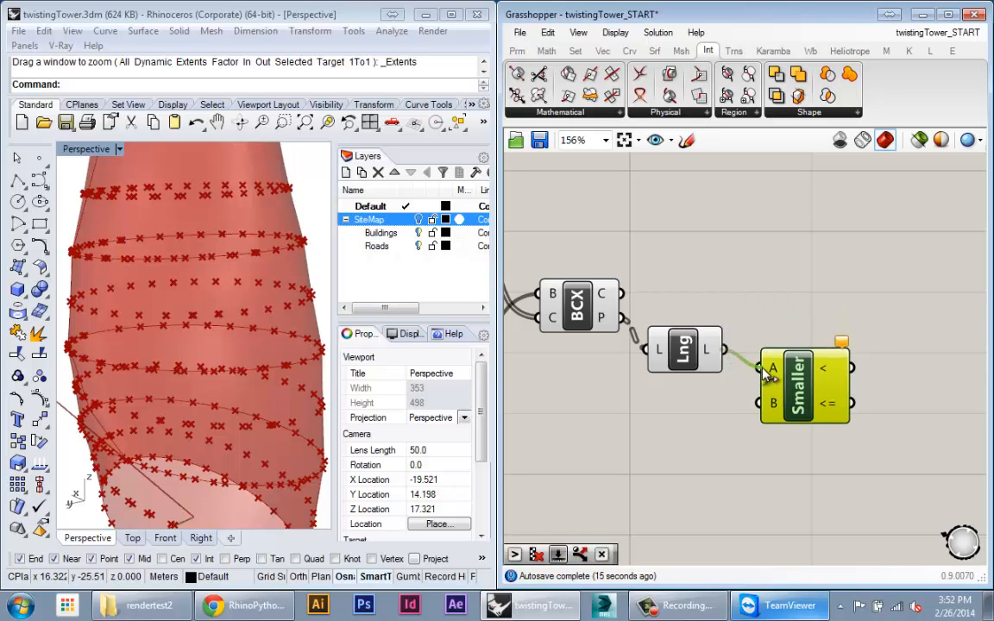
drag(767, 373, 763, 369)
mouse_move(832, 377)
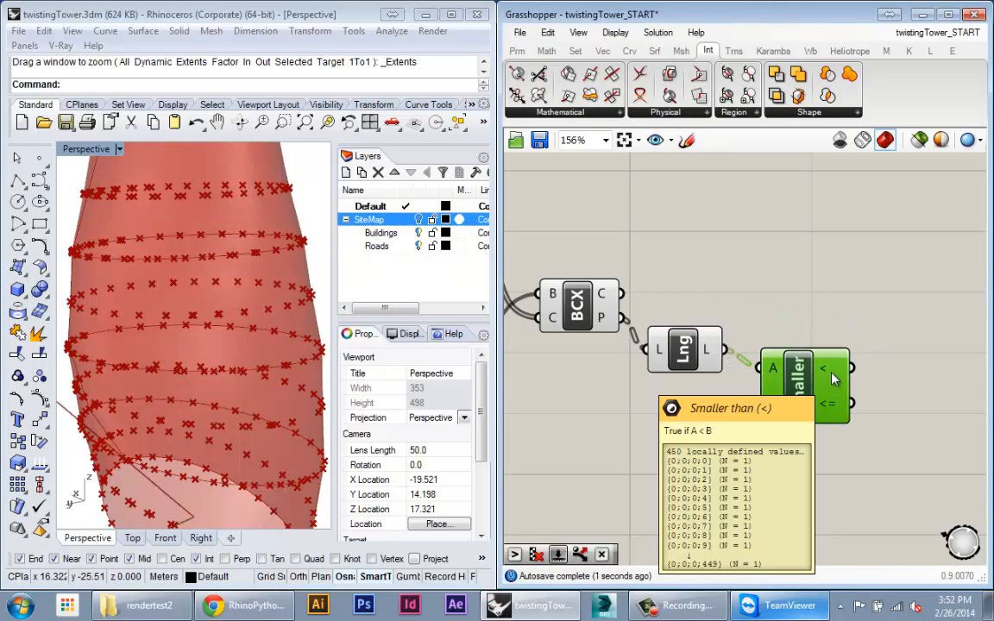
Add an enlarged Panel component beside Smaller Than and feed it from the < output to show the True/False values.
scroll(833, 378, down, 2)
right_drag(755, 371, 602, 368)
double_click(636, 476)
text(pane)
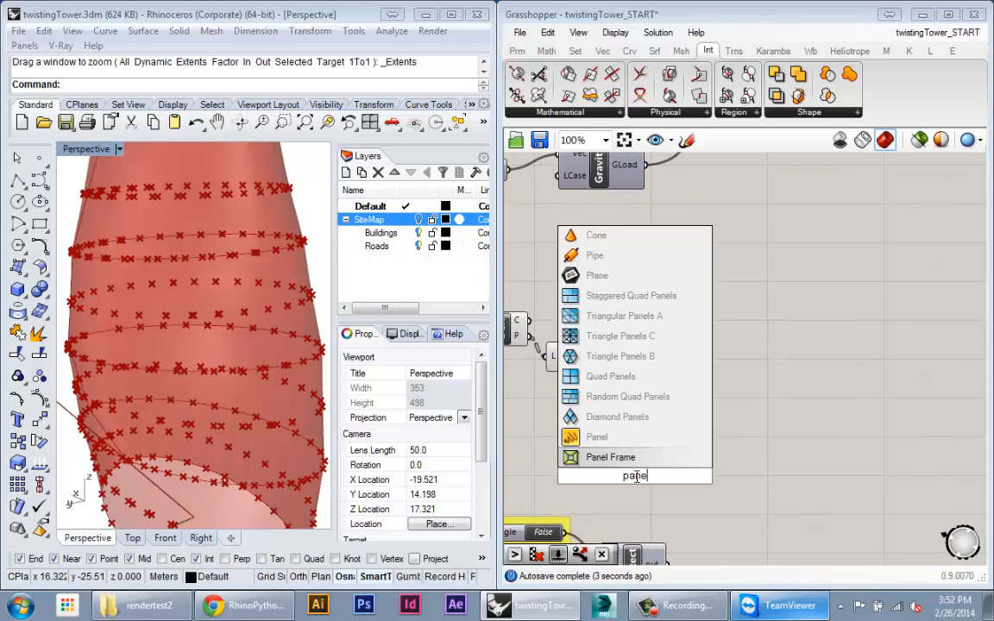
text(l)
key(Return)
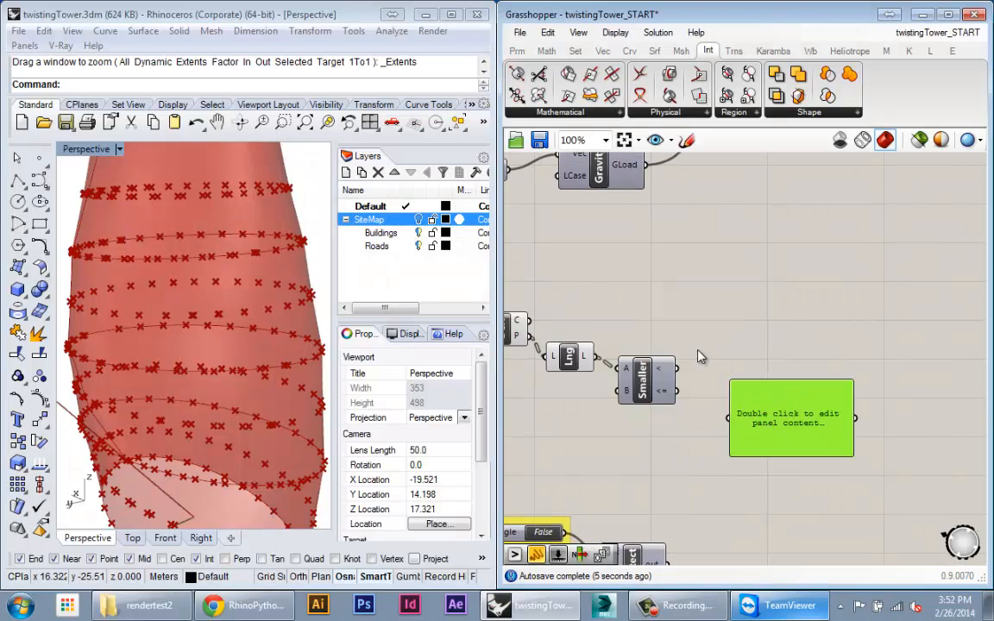
drag(713, 405, 730, 417)
drag(772, 454, 763, 510)
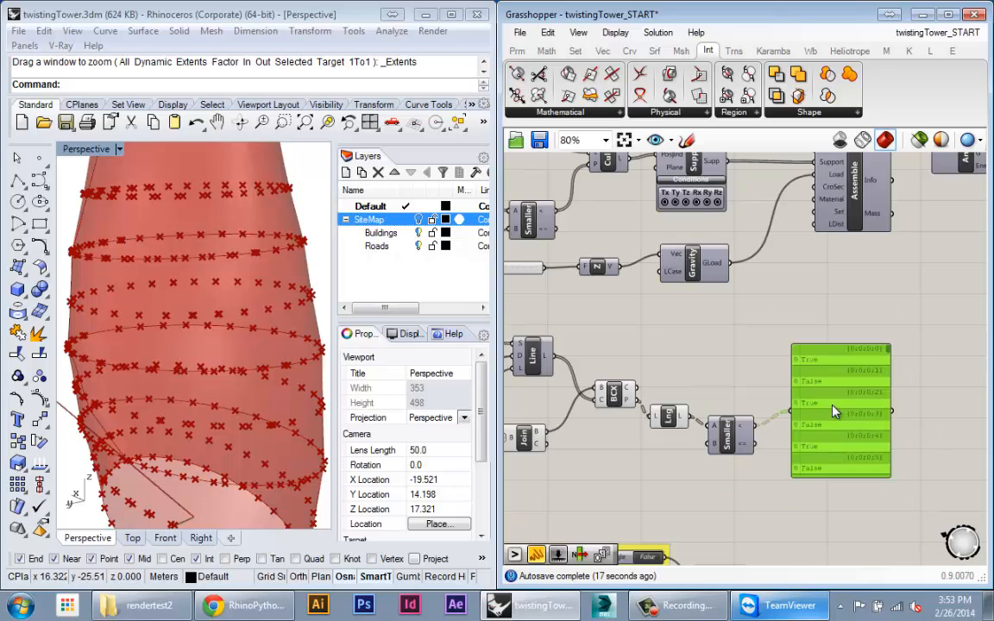
drag(834, 407, 882, 420)
Place a Cull Pattern component in the free space above the Smaller Than component.
right_drag(750, 356, 688, 349)
double_click(687, 349)
text(cullpa)
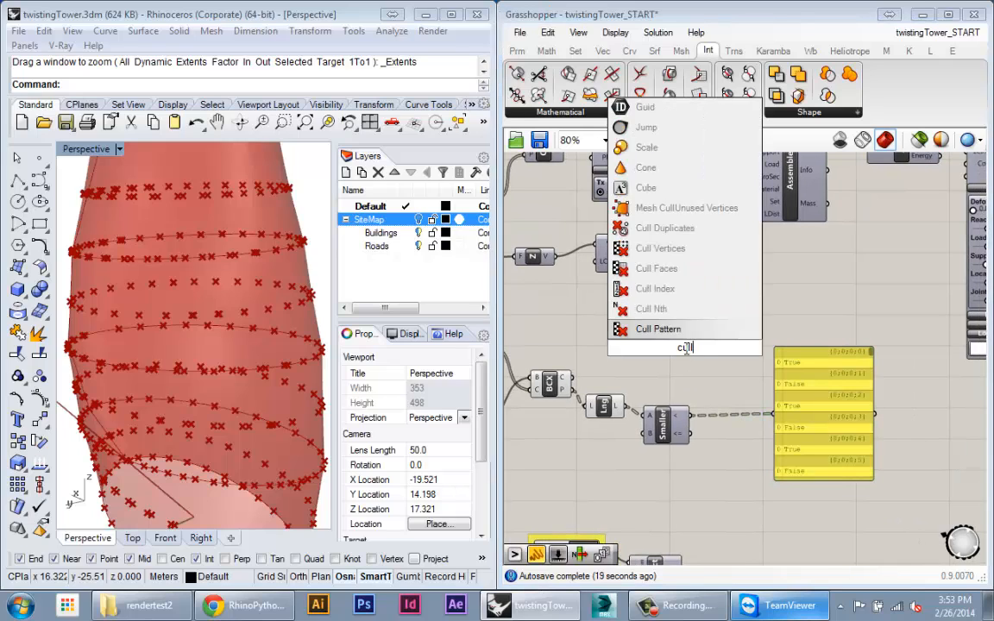
key(BackSpace)
key(BackSpace)
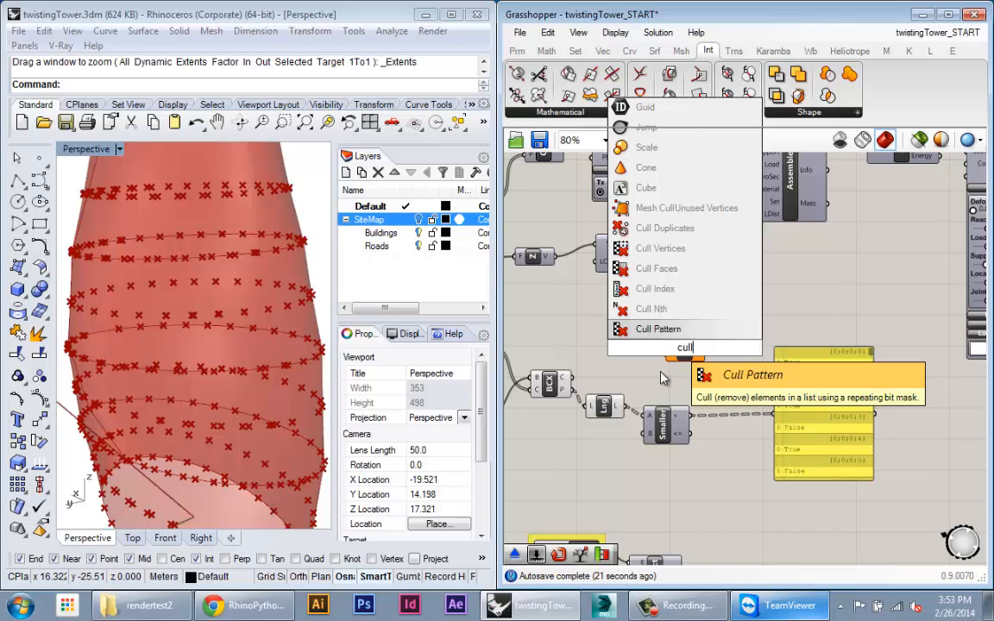
click(658, 329)
drag(736, 356, 659, 358)
right_drag(644, 362, 785, 373)
drag(799, 362, 833, 362)
scroll(842, 359, down, 2)
scroll(820, 397, up, 4)
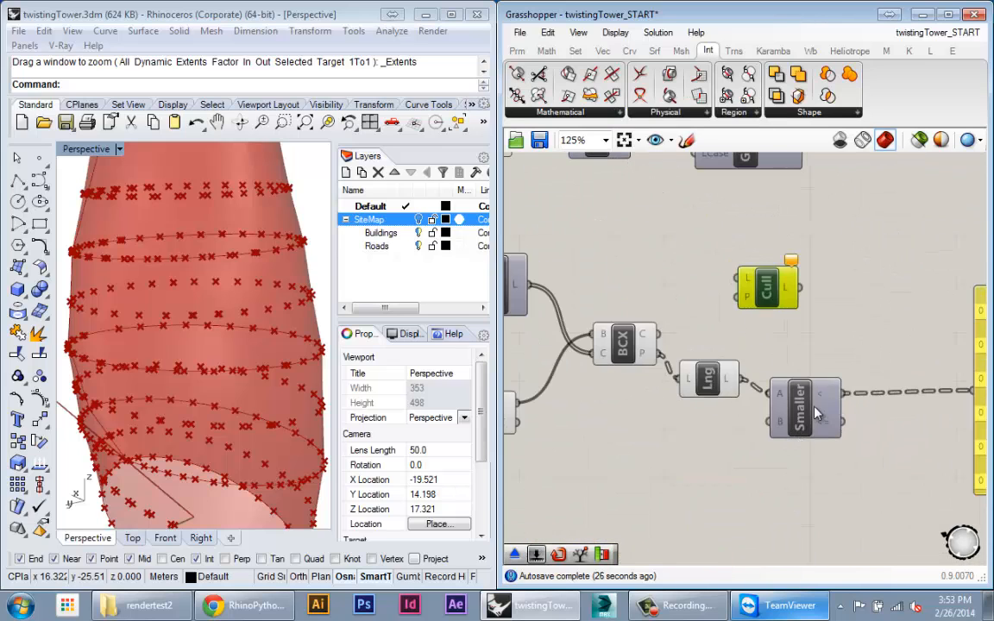
Connect the node-points output that feeds Line SDL's S input to Cull Pattern's L input, and move Cull Pattern farther along the canvas.
scroll(672, 348, down, 3)
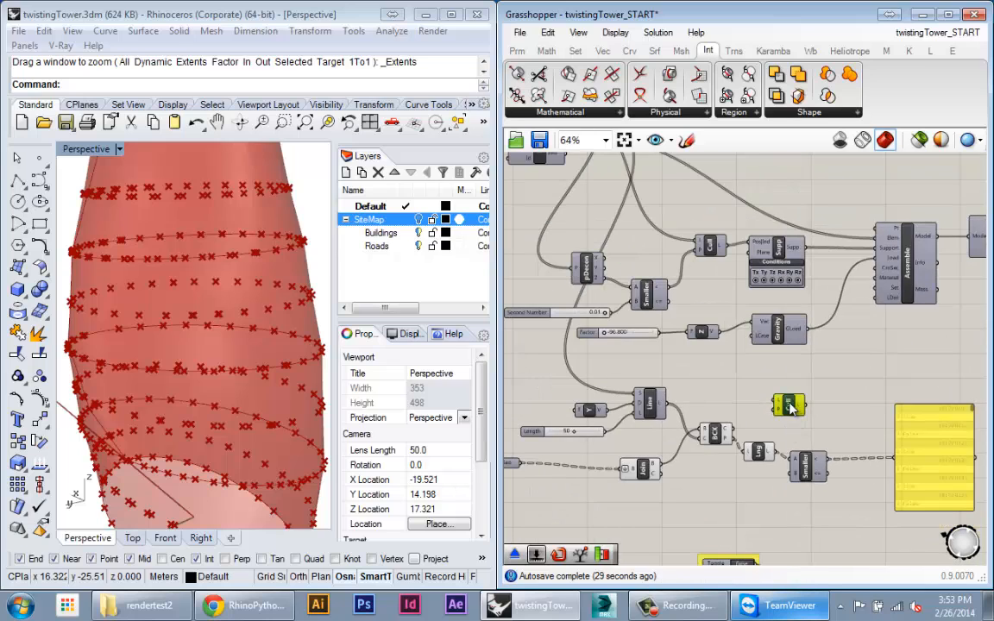
right_drag(779, 397, 789, 406)
scroll(789, 406, down, 1)
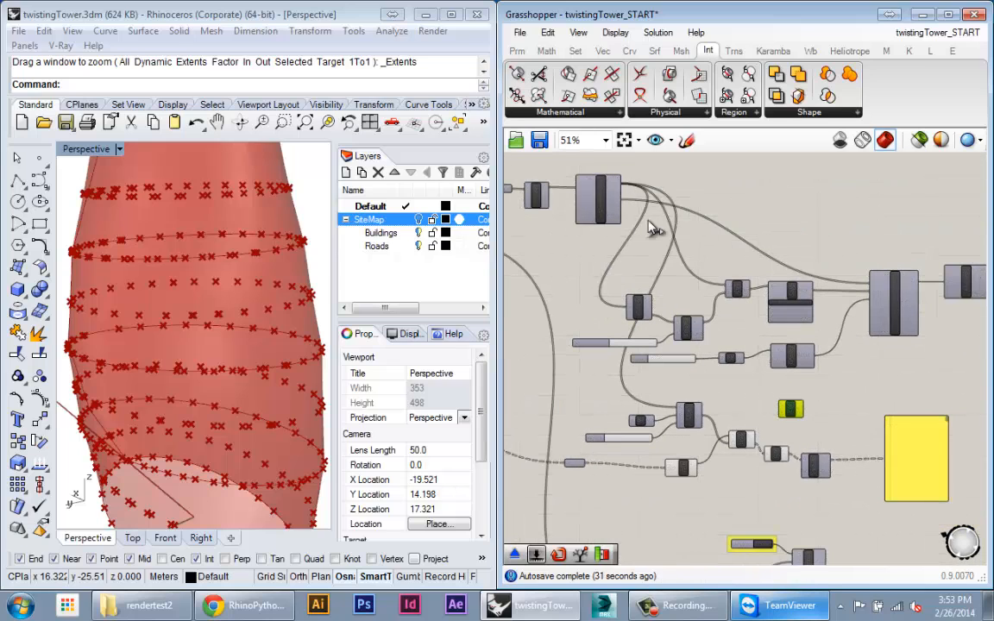
drag(618, 184, 783, 406)
scroll(783, 407, up, 5)
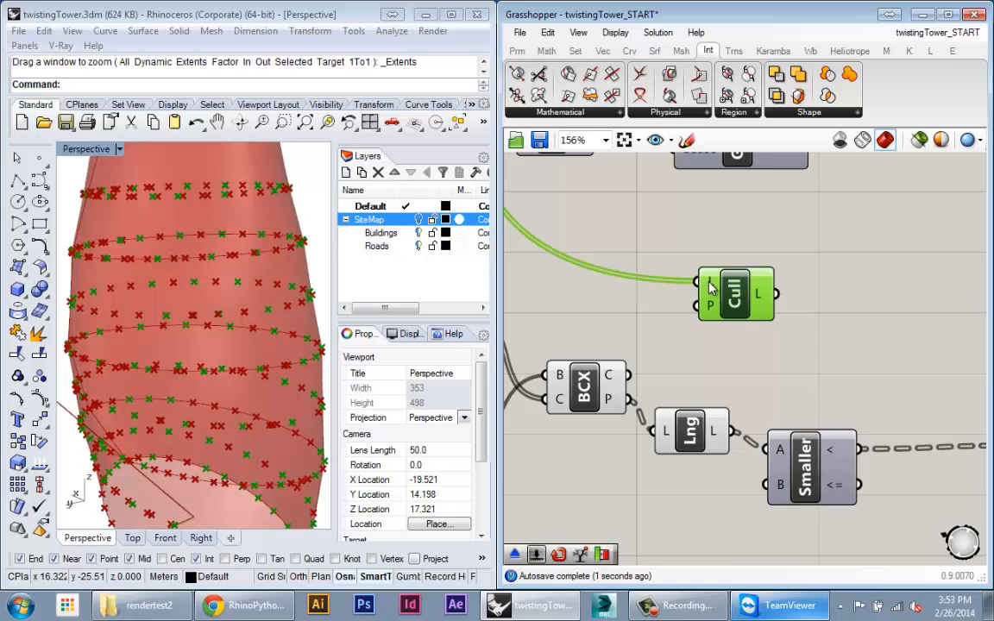
drag(720, 291, 851, 316)
Flatten the < output of Smaller Than and connect it to Cull Pattern's P input.
right_drag(881, 429, 652, 340)
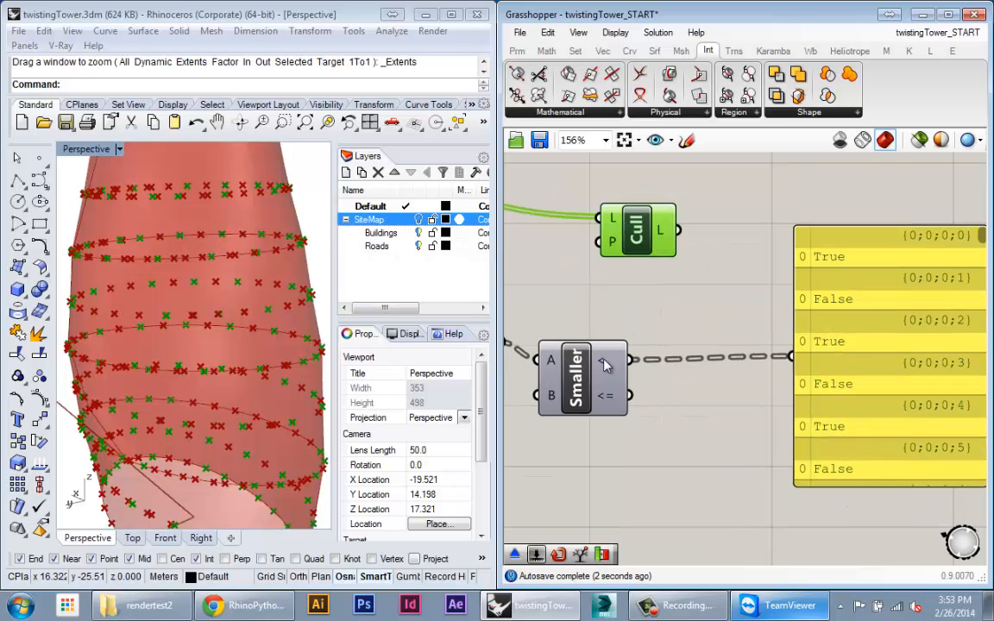
mouse_move(604, 365)
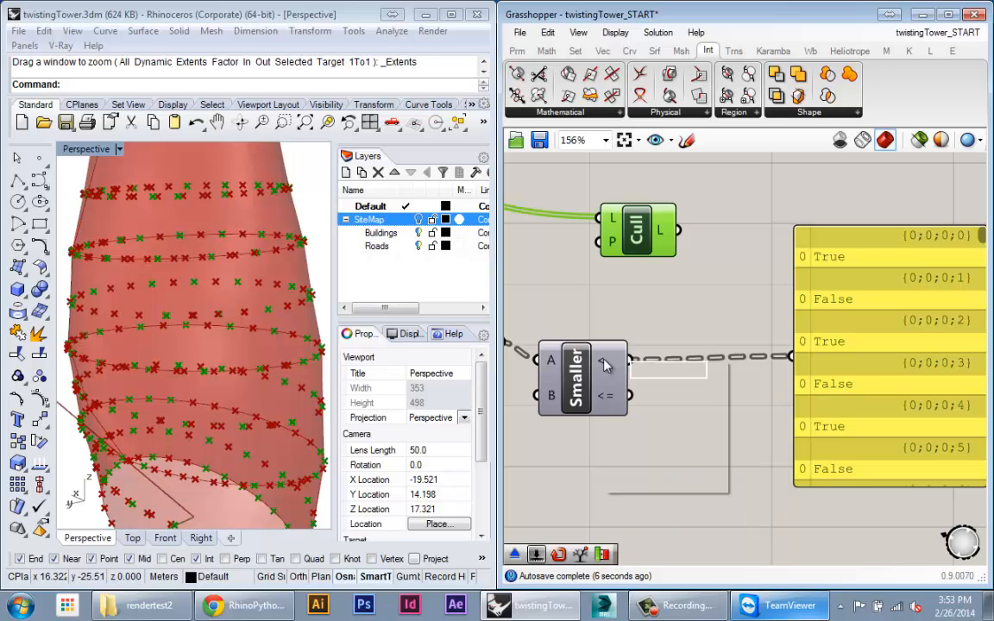
right_click(604, 365)
click(629, 426)
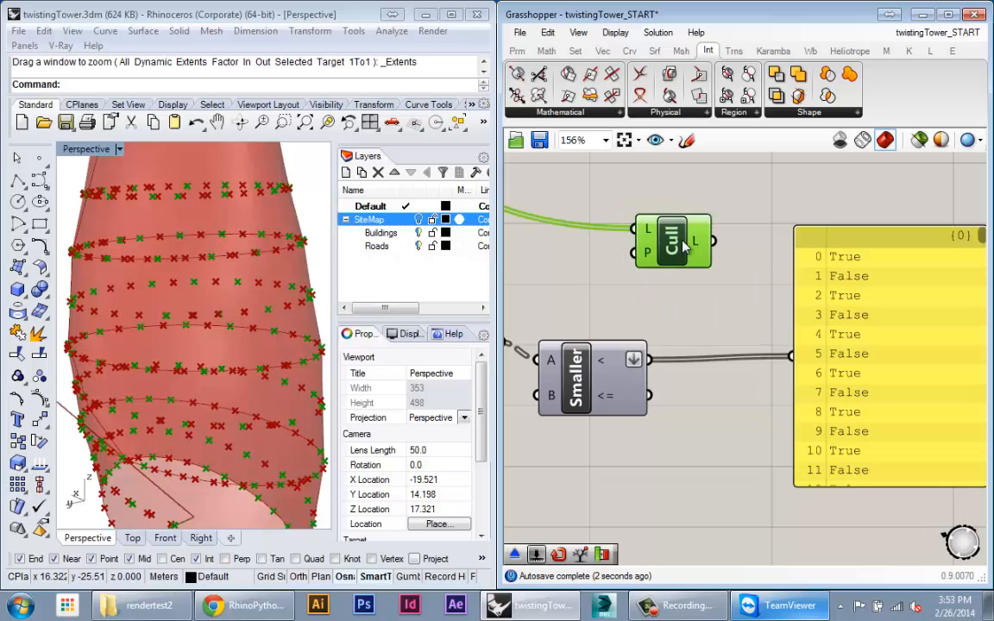
drag(617, 223, 653, 367)
Hide the preview of the line, join and intersection components, and inspect the culled points from another angle.
right_drag(669, 394, 619, 424)
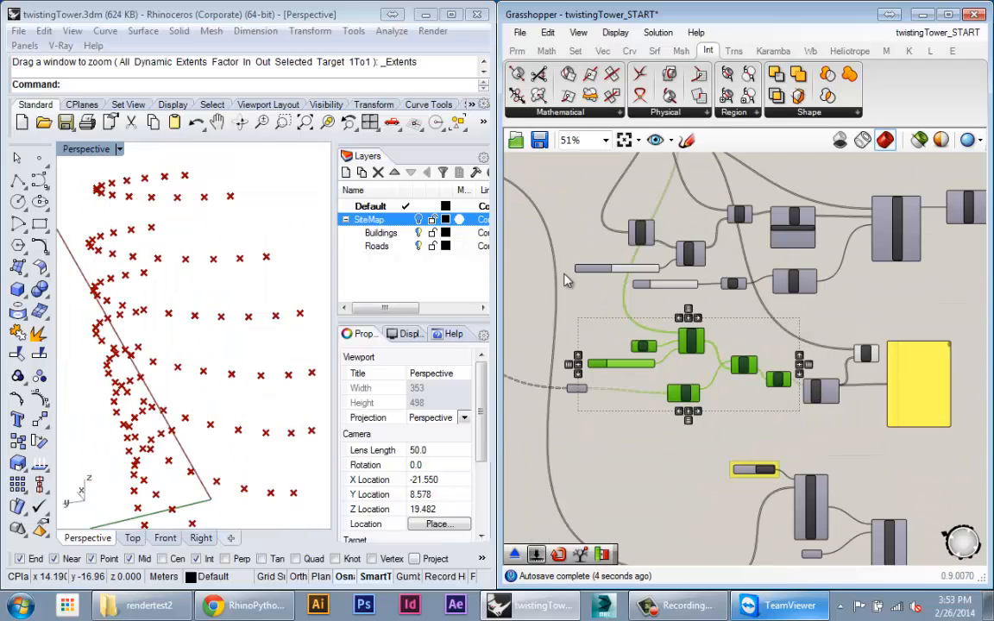
right_drag(195, 354, 293, 380)
right_drag(246, 406, 191, 414)
click(820, 442)
Move the Unit Y component a little farther away from the Line SDL component.
right_drag(682, 396, 759, 396)
scroll(759, 396, up, 4)
right_drag(684, 317, 726, 324)
drag(699, 286, 651, 269)
right_drag(682, 277, 768, 319)
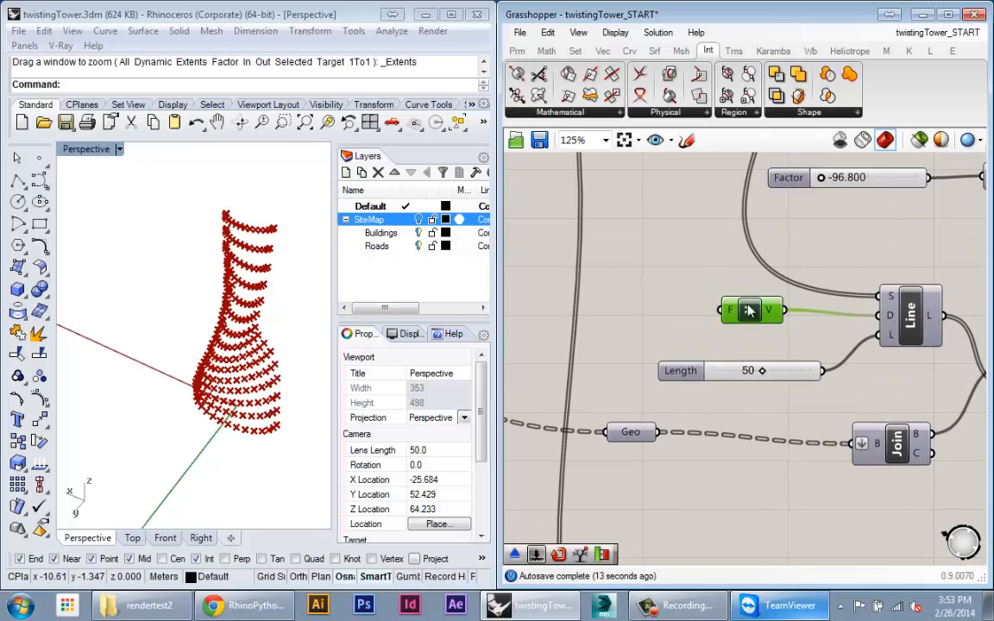
mouse_move(748, 310)
mouse_down()
mouse_move(778, 317)
mouse_move(750, 320)
mouse_up()
scroll(678, 297, up, 3)
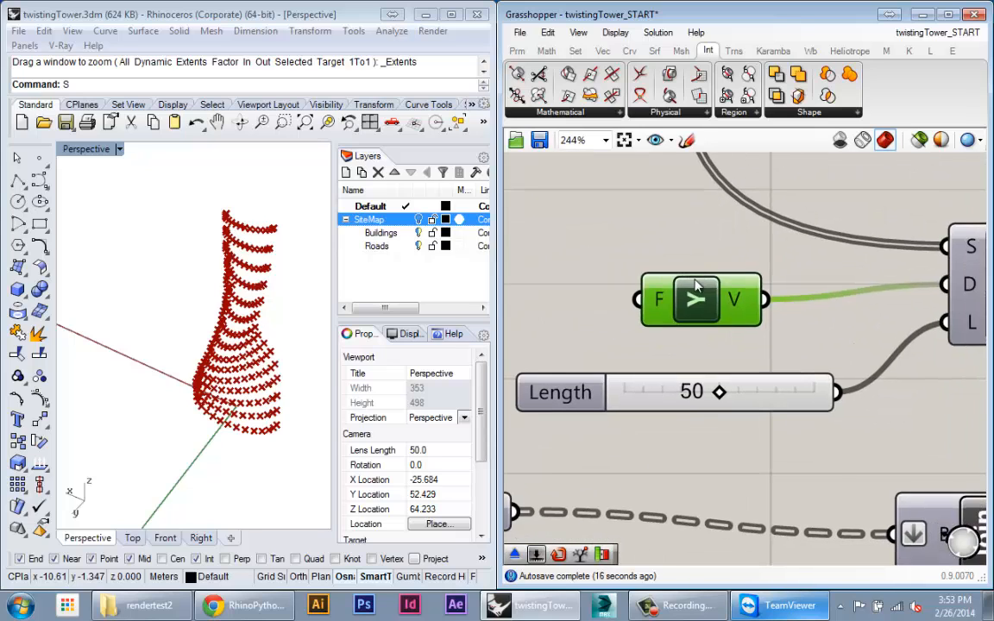
scroll(677, 289, down, 2)
Try a Unit Z vector in place of Unit Y on Line SDL's D input and inspect the culled points.
double_click(673, 289)
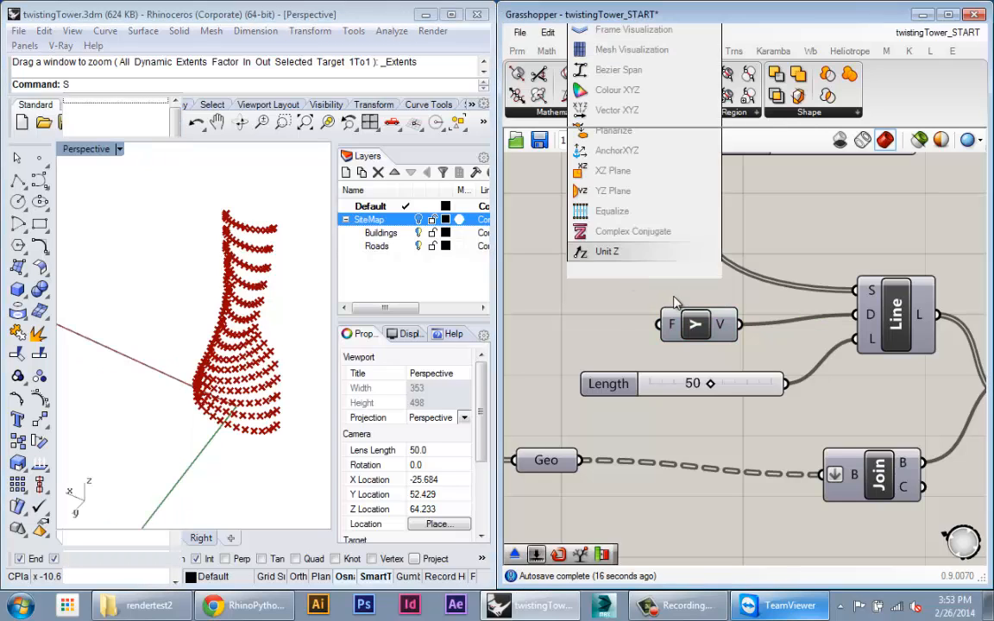
text(z)
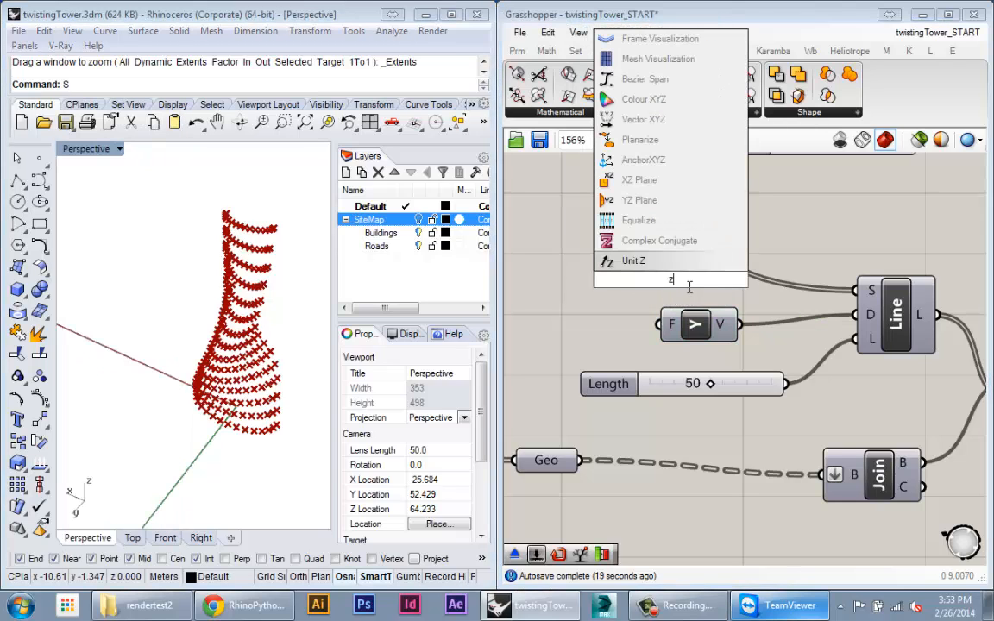
key(Return)
drag(710, 279, 857, 316)
right_drag(95, 334, 320, 354)
scroll(319, 355, down, 3)
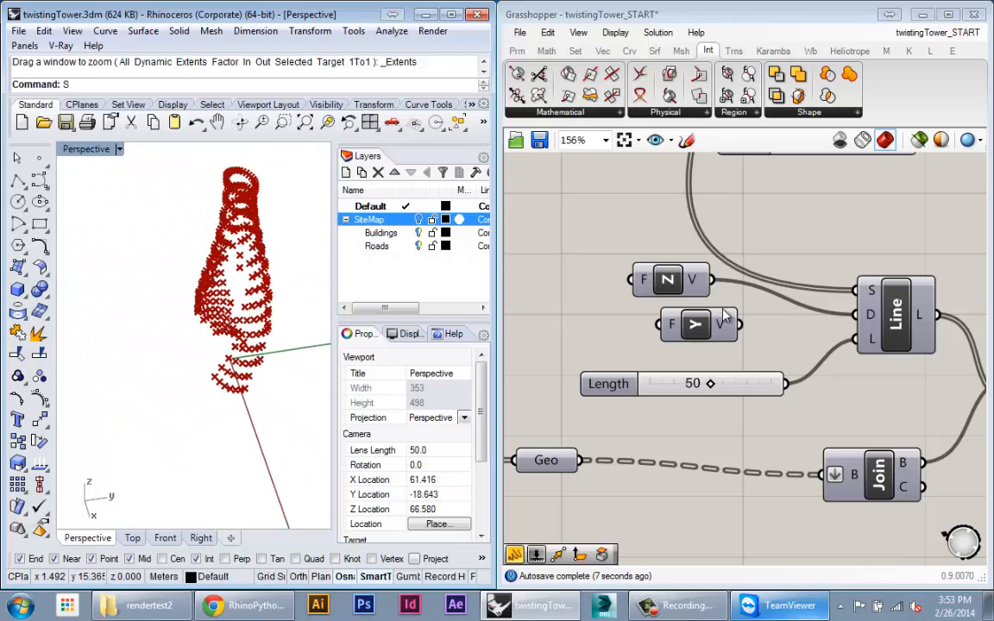
Reconnect Unit Y's V output to Line SDL's D input and delete the Unit Z component.
drag(741, 324, 870, 316)
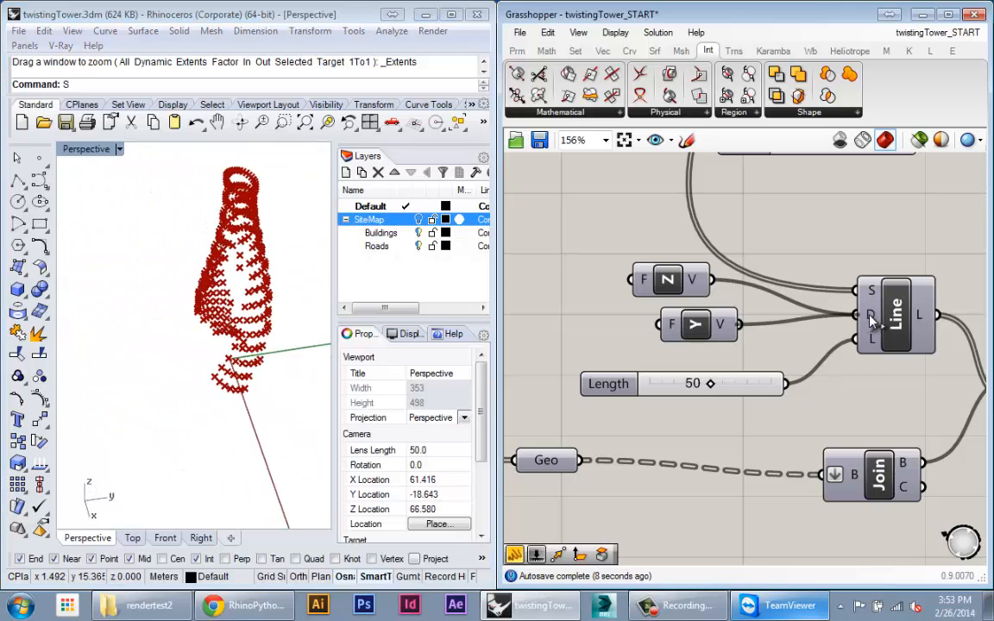
click(675, 290)
key(Delete)
right_drag(710, 222, 564, 231)
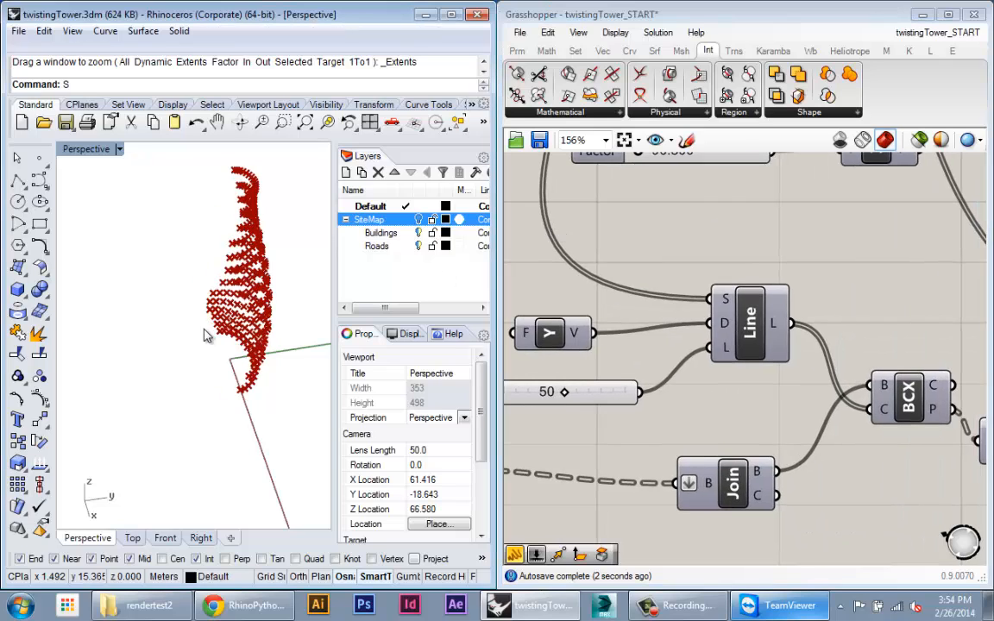
Inspect the culled points on the tower from several angles and distances.
right_drag(138, 330, 87, 330)
scroll(225, 342, down, 7)
shift+right_drag(226, 342, 65, 330)
scroll(169, 402, up, 10)
right_drag(154, 401, 89, 399)
scroll(182, 421, up, 4)
right_drag(182, 421, 133, 414)
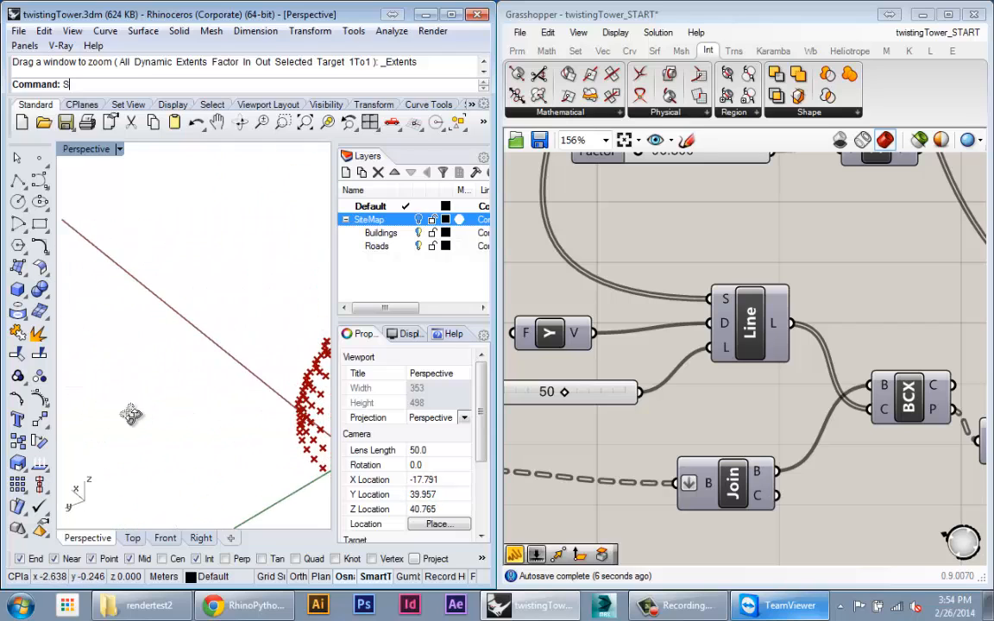
shift+right_drag(285, 438, 200, 406)
scroll(207, 450, up, 4)
key(Escape)
scroll(228, 377, down, 14)
scroll(199, 344, up, 18)
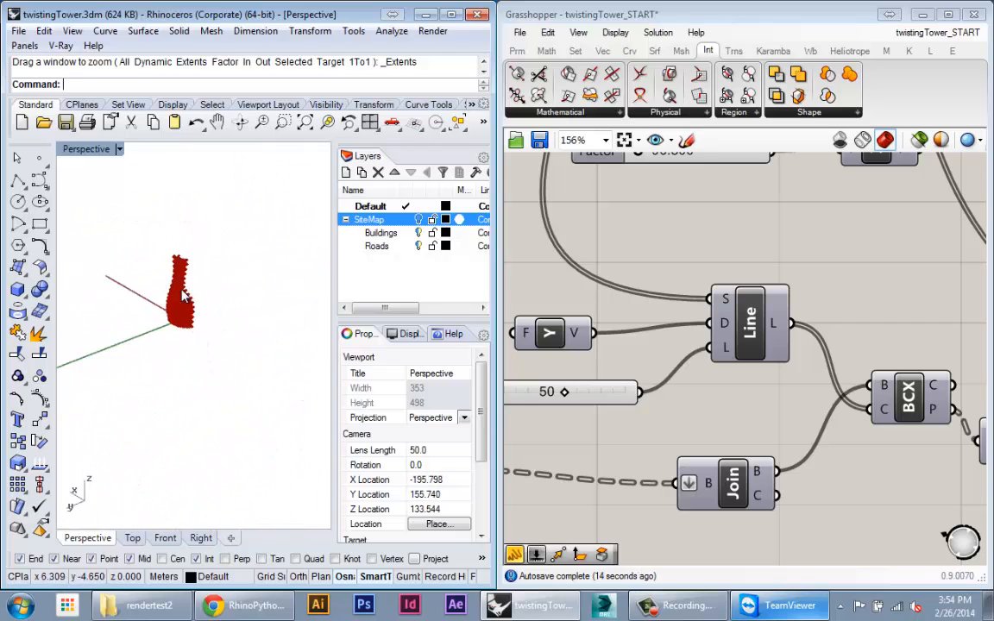
scroll(180, 296, down, 5)
right_drag(185, 295, 254, 289)
Move the Assemble component and the analysis components after it farther right to free up canvas space.
click(824, 377)
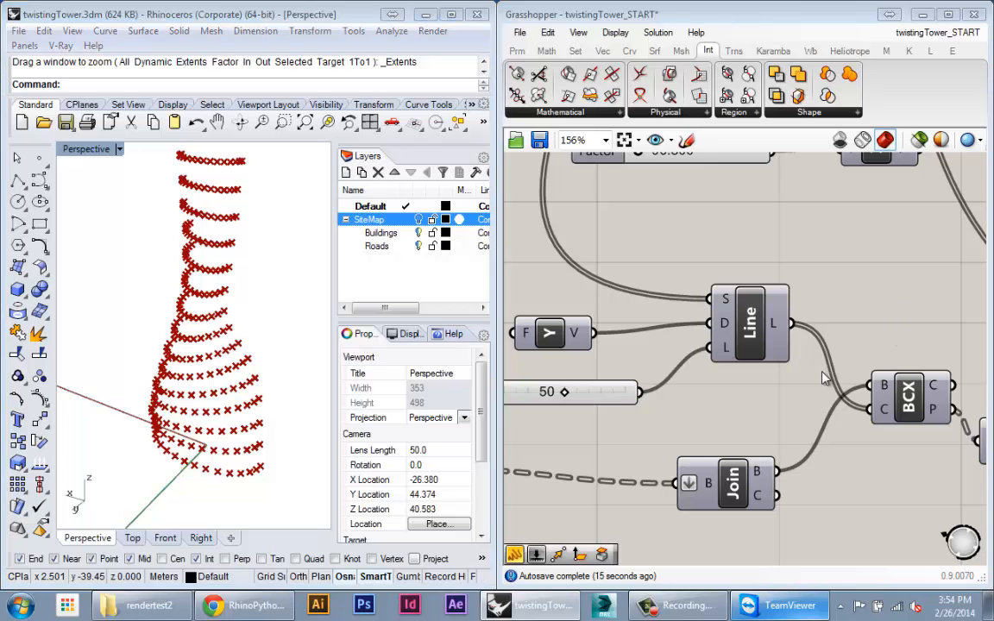
scroll(824, 377, down, 2)
right_drag(866, 371, 674, 390)
scroll(674, 389, down, 4)
scroll(787, 434, up, 4)
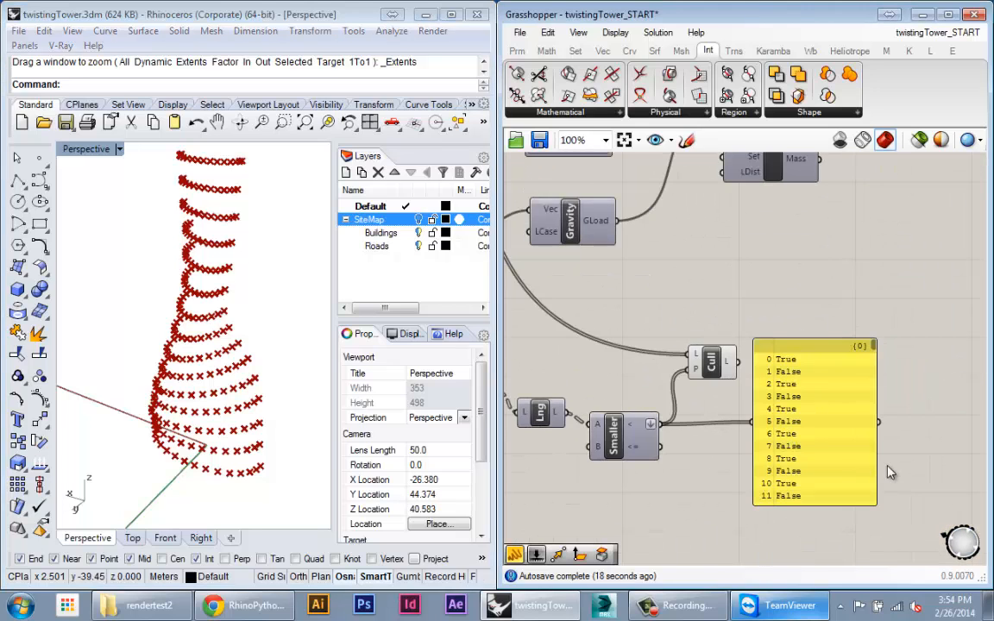
scroll(885, 541, down, 3)
drag(884, 472, 506, 333)
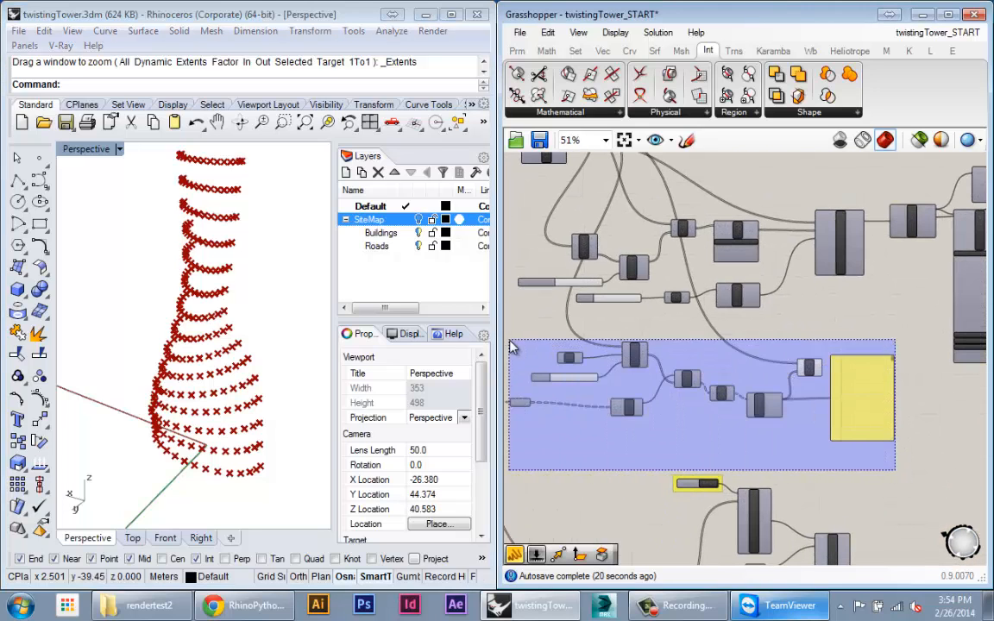
right_drag(763, 360, 753, 287)
scroll(753, 288, down, 4)
drag(906, 470, 602, 477)
right_drag(692, 307, 723, 385)
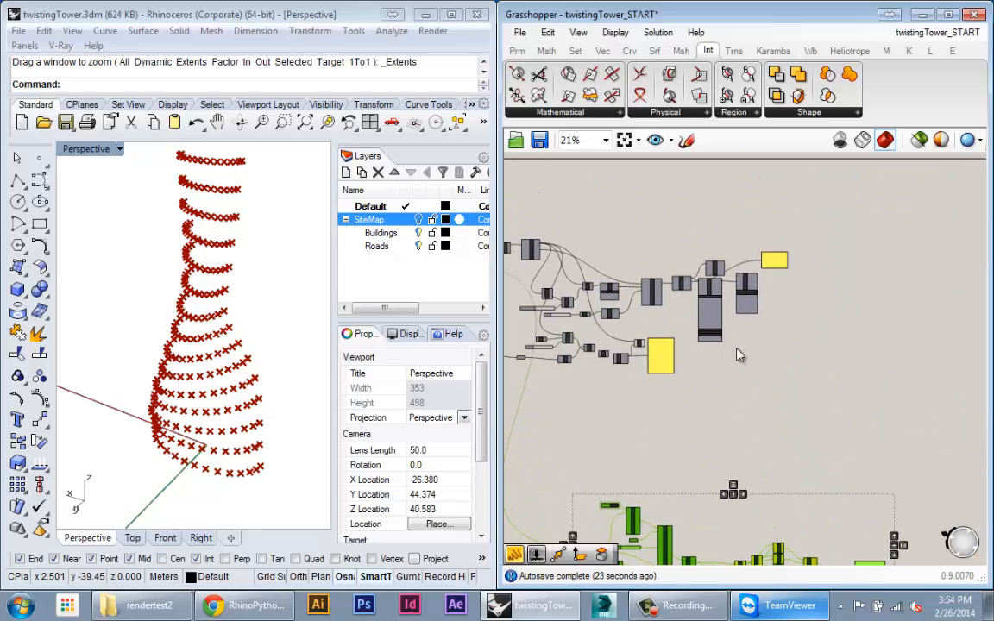
scroll(738, 352, up, 3)
right_drag(916, 326, 957, 341)
drag(955, 339, 693, 232)
drag(640, 262, 821, 271)
click(750, 347)
Move the True/False panel down below the Smaller and Cull components and shift Cull slightly to the right.
scroll(637, 409, up, 5)
drag(697, 391, 715, 545)
drag(612, 344, 661, 343)
right_drag(660, 343, 623, 389)
scroll(623, 389, down, 2)
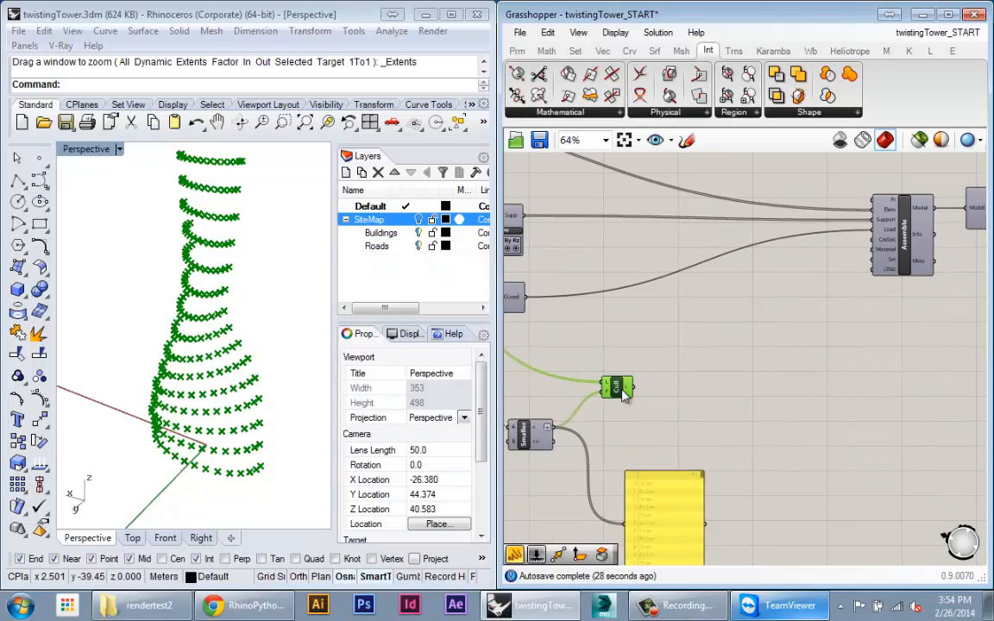
Add a Karamba Point-Load component to the canvas above and to the right of the Cull component.
click(732, 51)
click(772, 51)
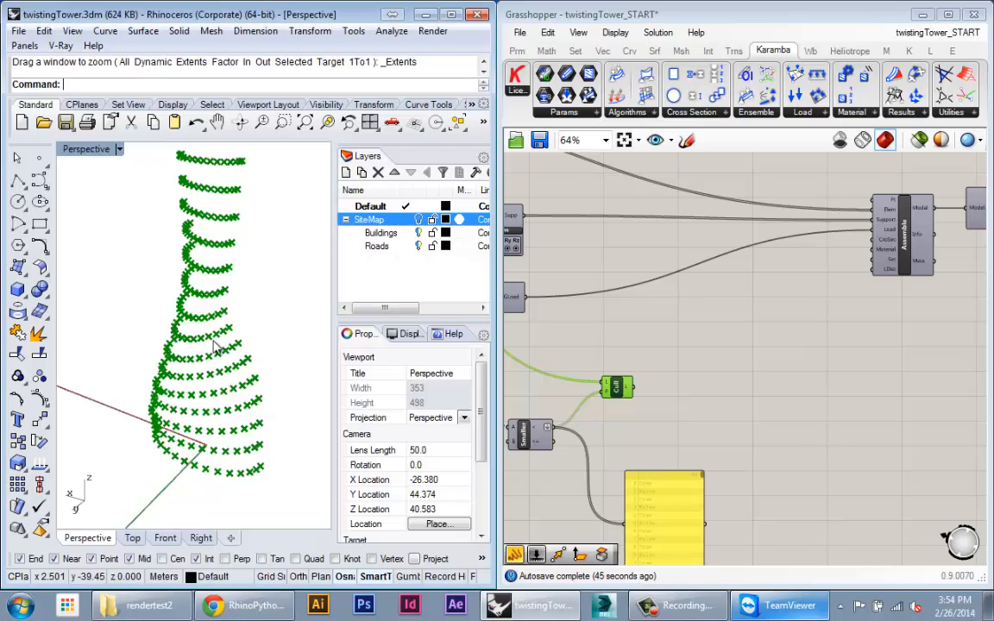
right_drag(197, 314, 268, 396)
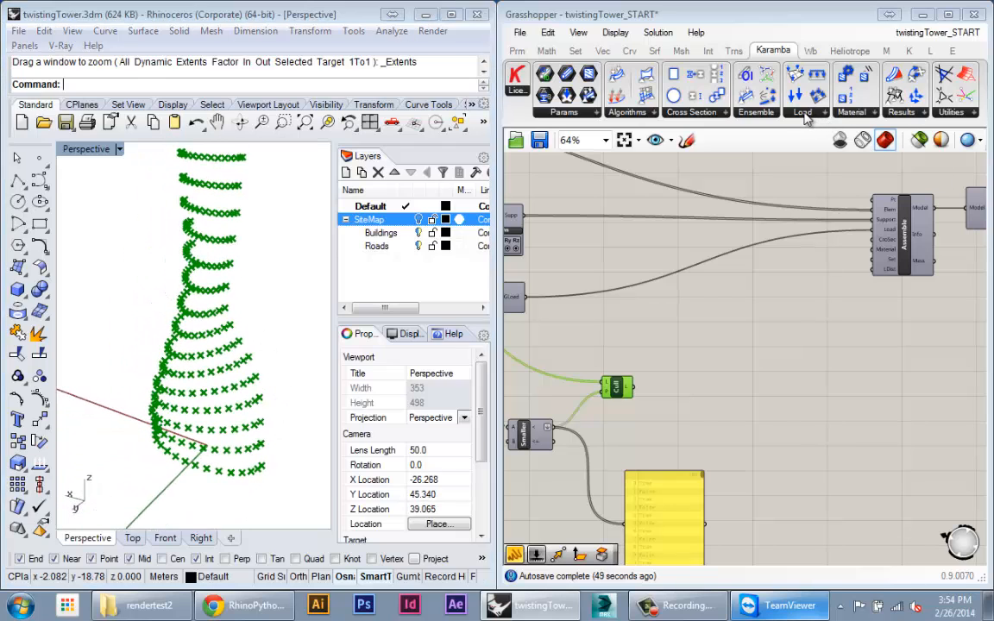
click(798, 114)
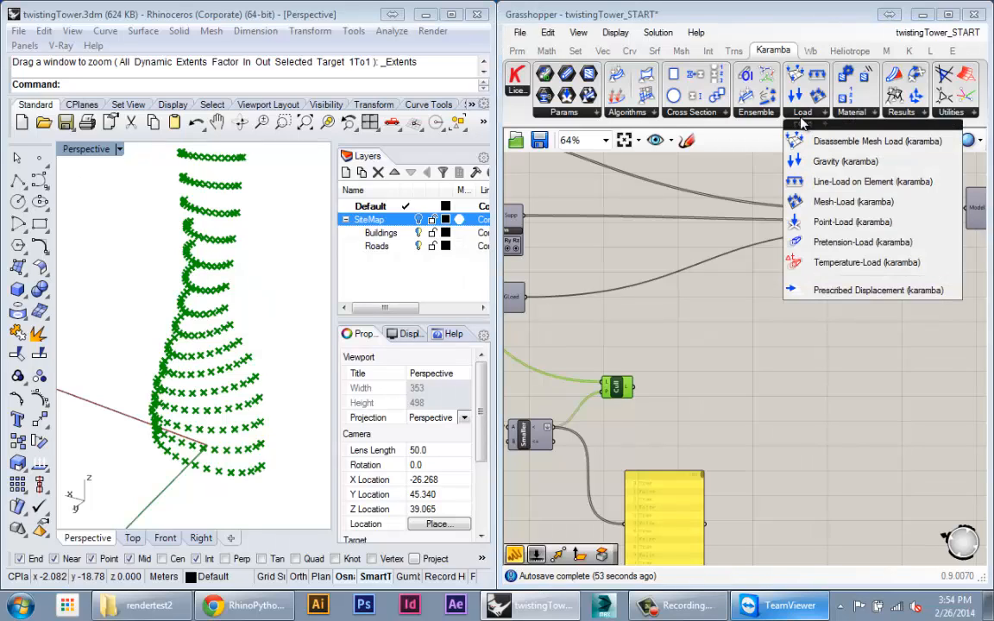
drag(835, 223, 732, 339)
scroll(732, 349, up, 4)
click(812, 315)
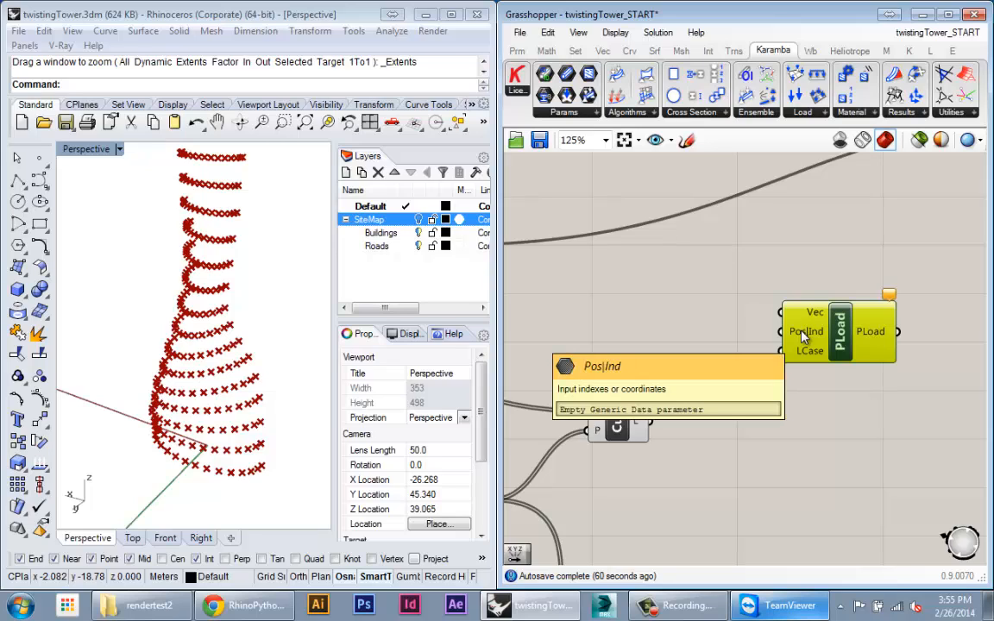
Check the Point-Load inputs and connect Cull's L output to PLoad's Pos|Ind input.
right_drag(762, 348, 706, 354)
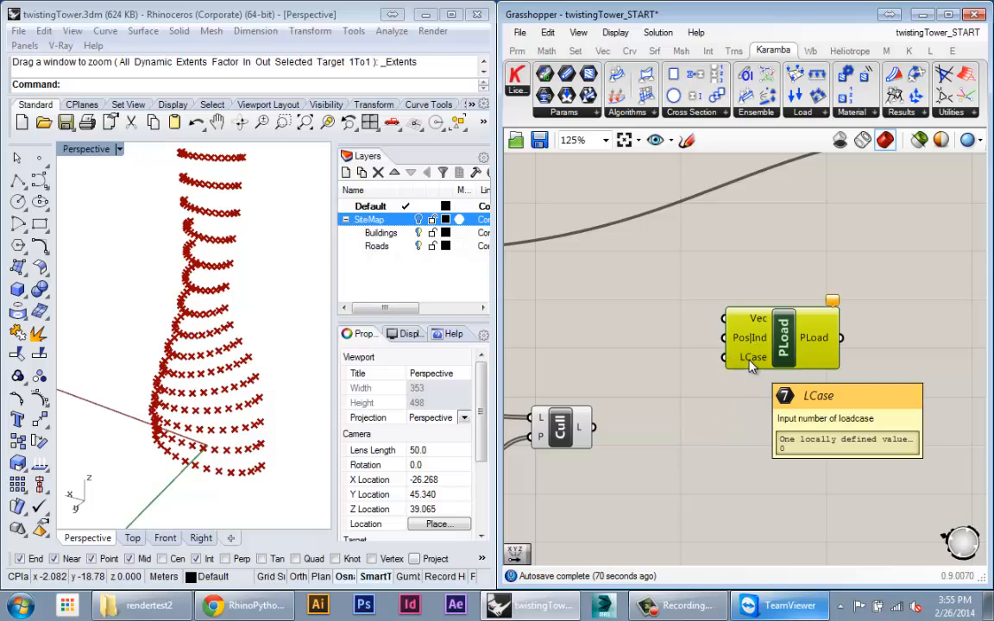
scroll(750, 367, down, 3)
right_drag(750, 367, 758, 424)
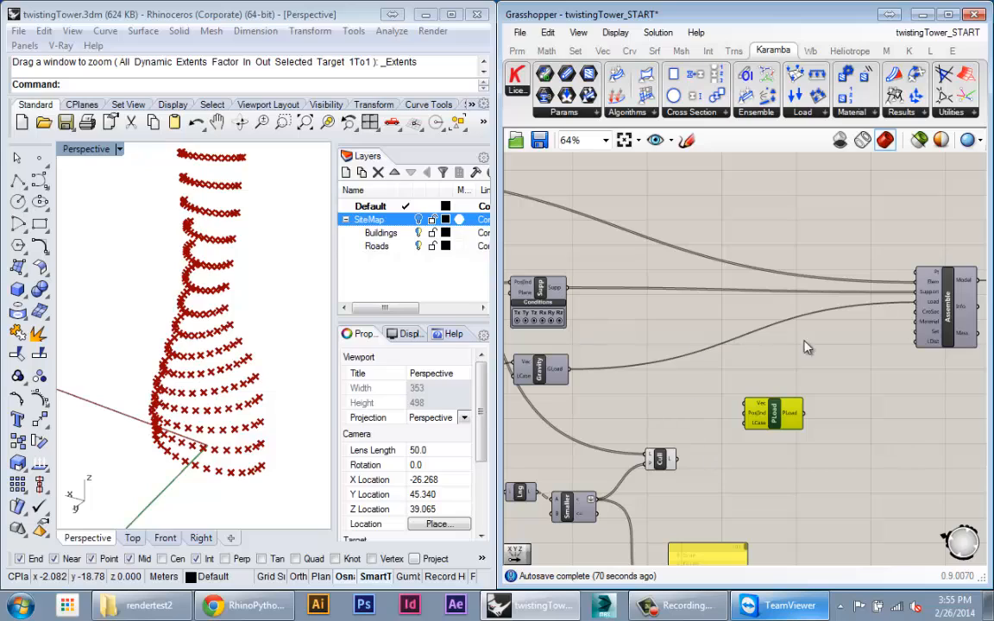
mouse_move(525, 380)
scroll(772, 419, up, 3)
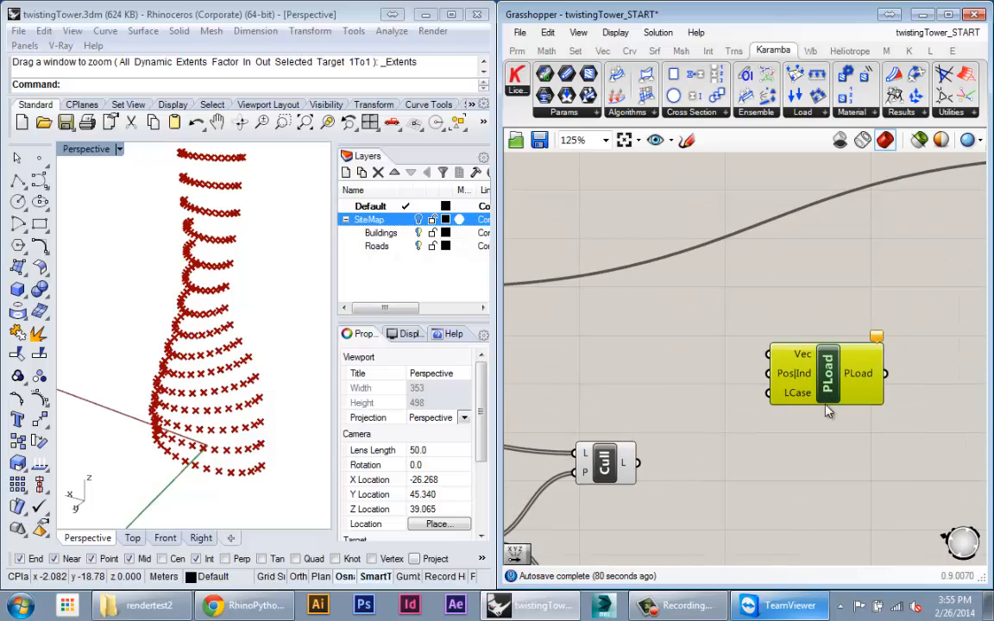
scroll(855, 432, down, 2)
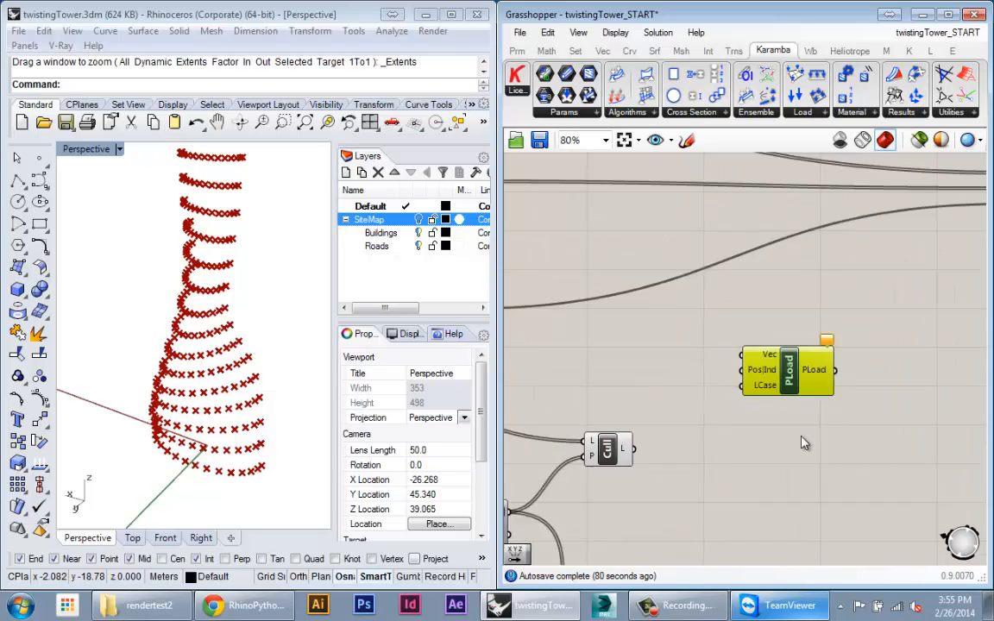
scroll(837, 442, up, 2)
right_drag(718, 414, 669, 463)
drag(649, 475, 789, 378)
right_drag(831, 393, 809, 398)
drag(816, 392, 834, 401)
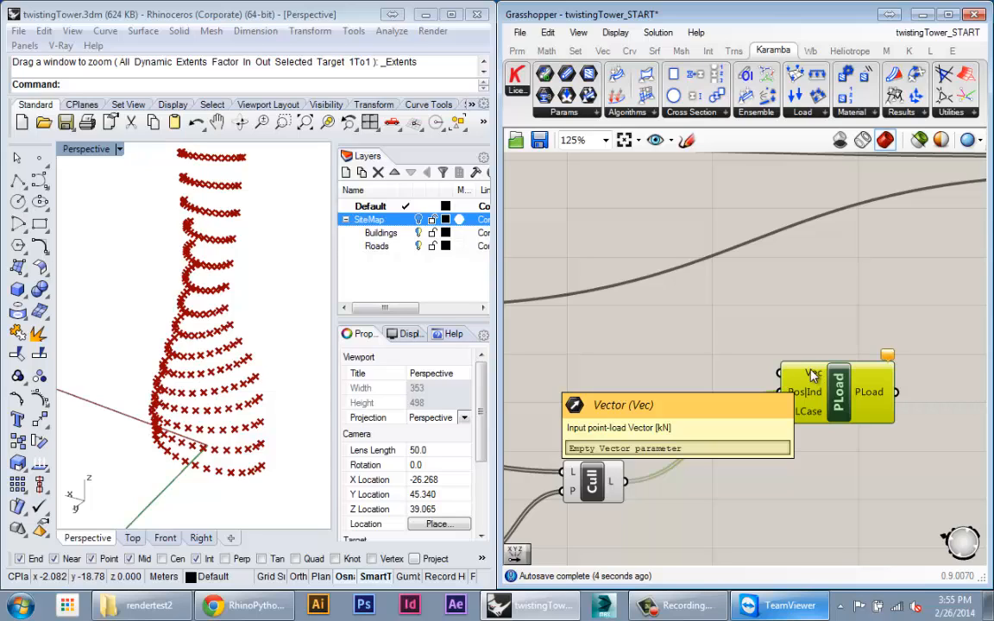
Add a Unit Y vector, connect its V output to PLoad's Vec input, and place it close to PLoad.
double_click(679, 377)
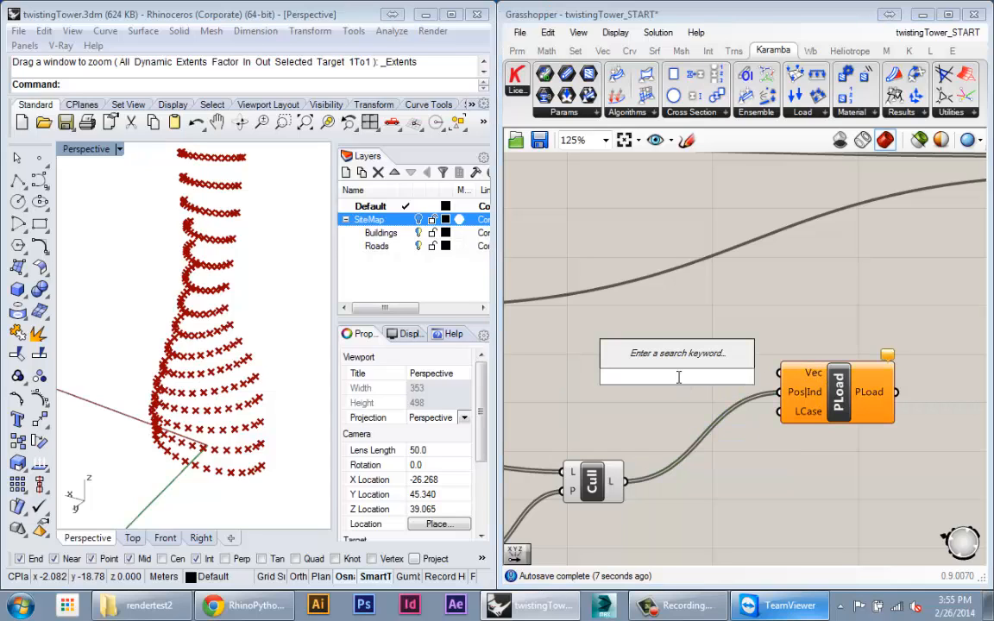
text(y)
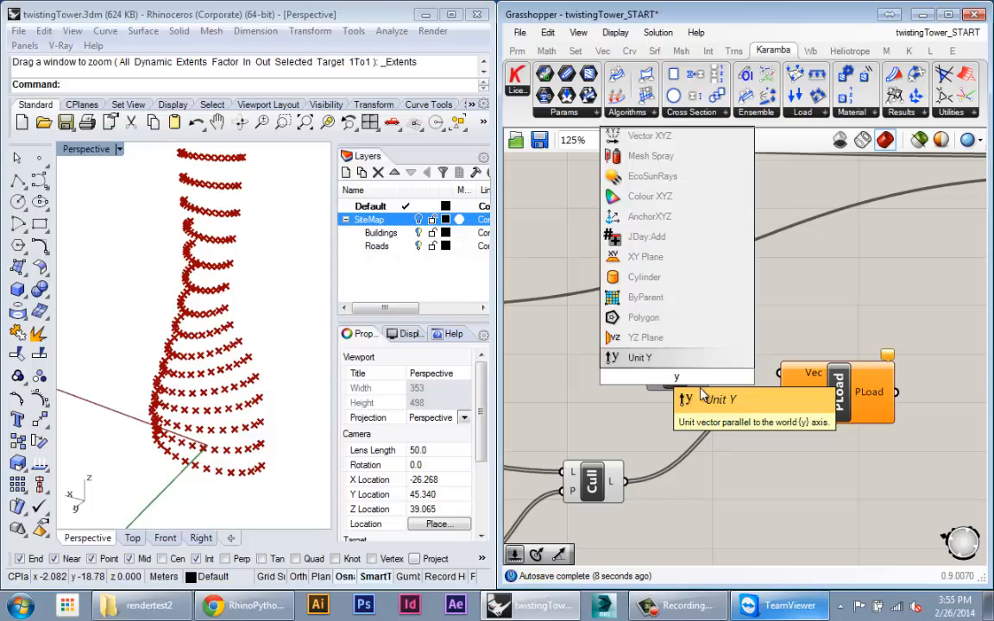
key(Return)
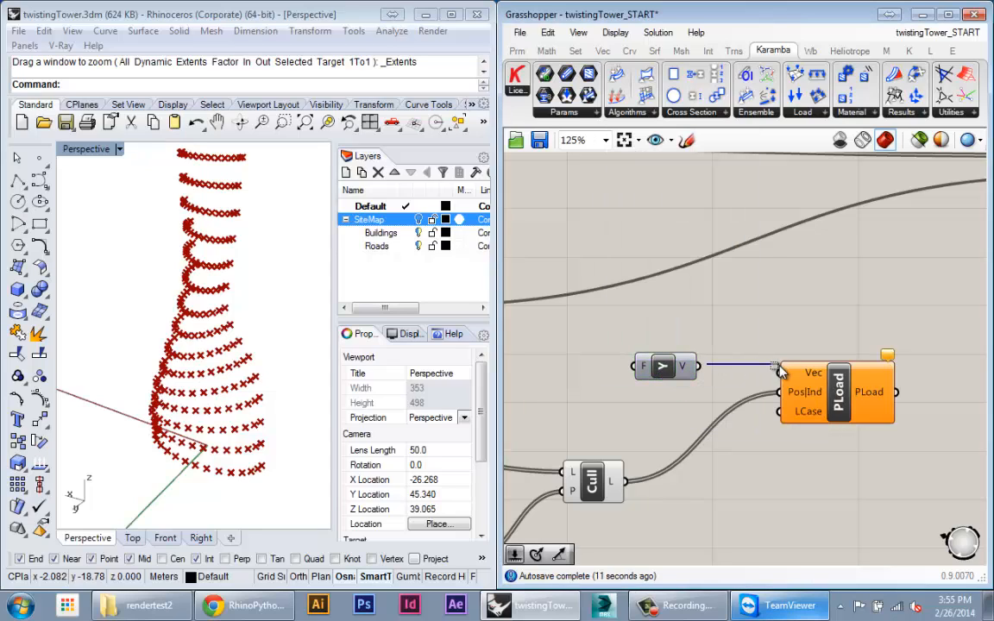
mouse_move(780, 371)
mouse_down()
mouse_move(704, 371)
mouse_move(779, 373)
mouse_up()
drag(662, 372, 691, 369)
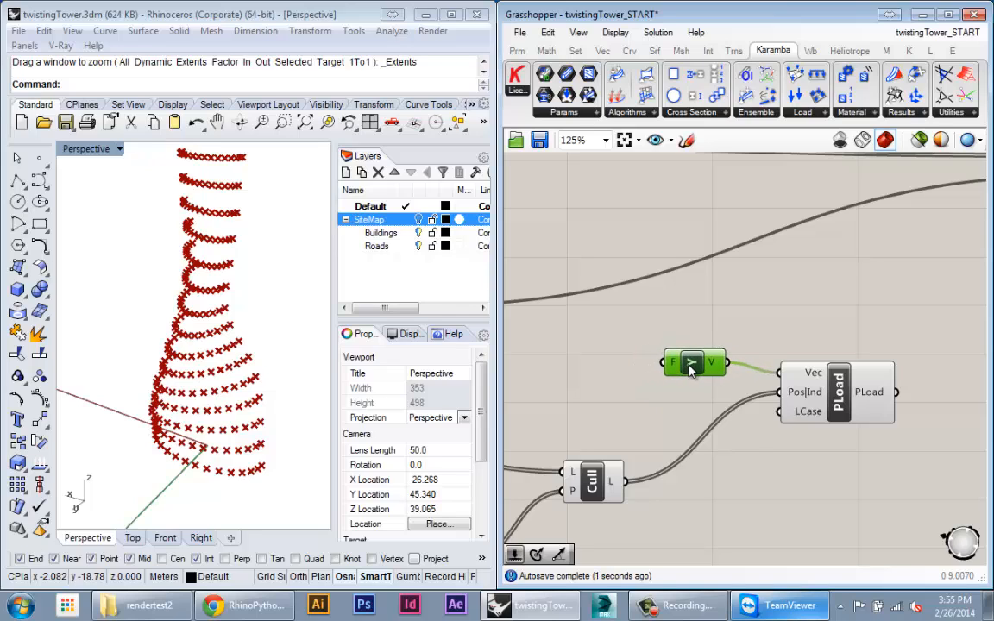
right_drag(685, 385, 768, 386)
mouse_move(781, 370)
mouse_down()
mouse_move(766, 338)
mouse_move(797, 364)
mouse_up()
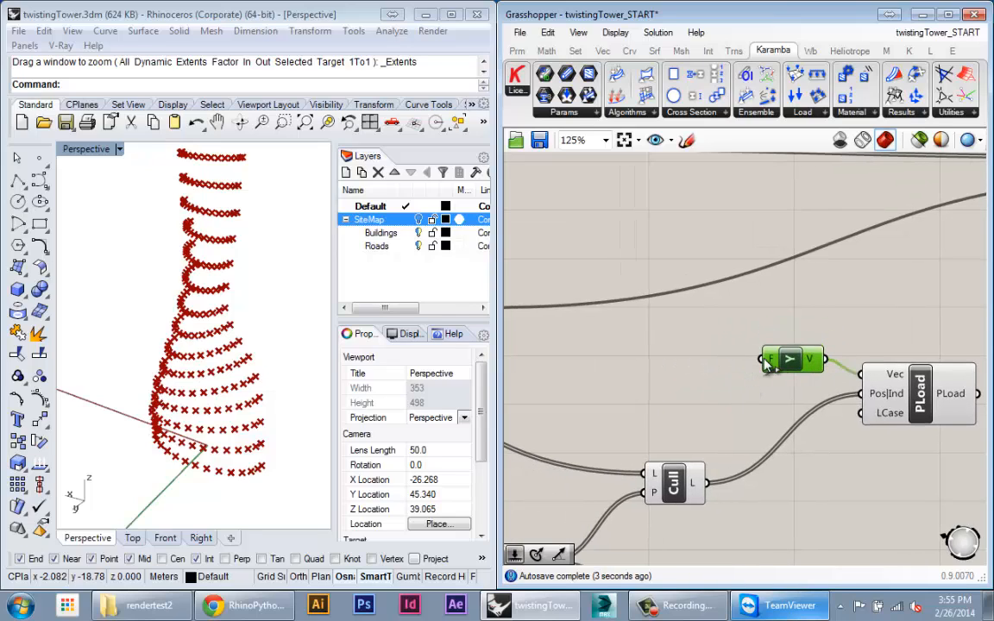
right_drag(701, 378, 650, 391)
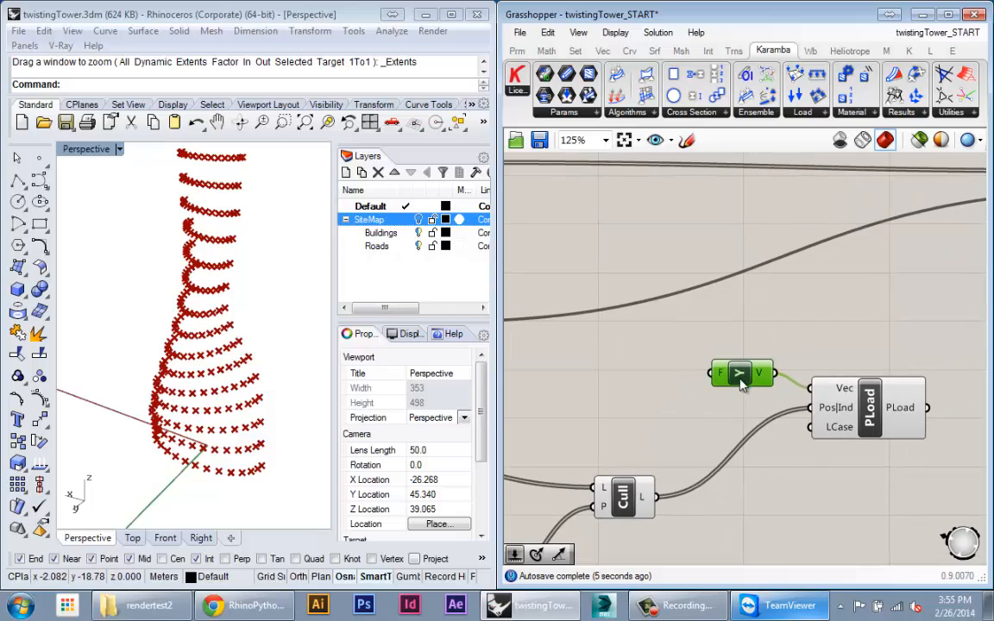
Add a number slider beside the new Unit Y component and set its value to -100.
double_click(623, 385)
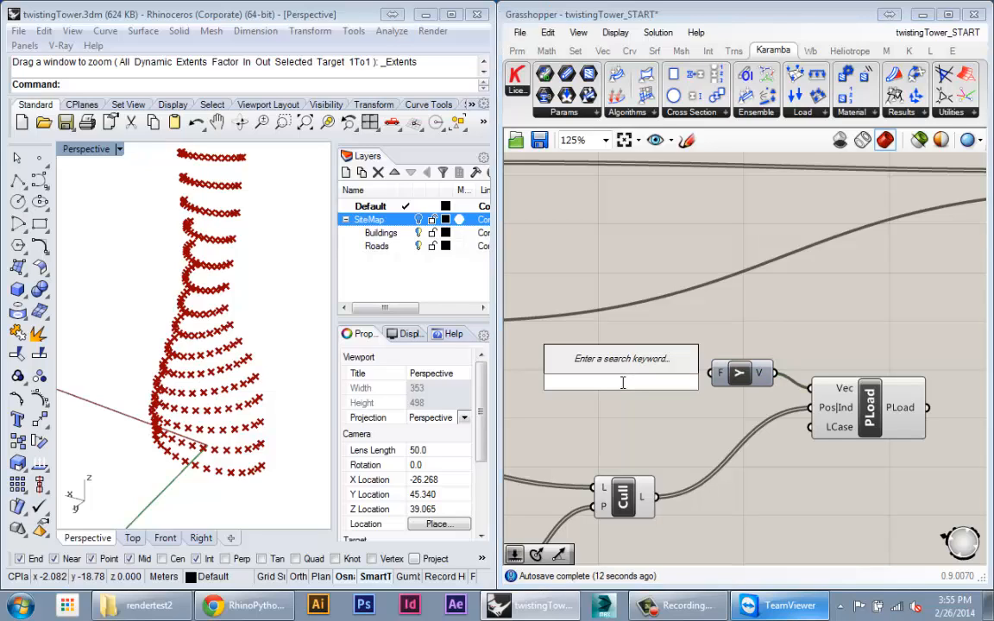
text(100)
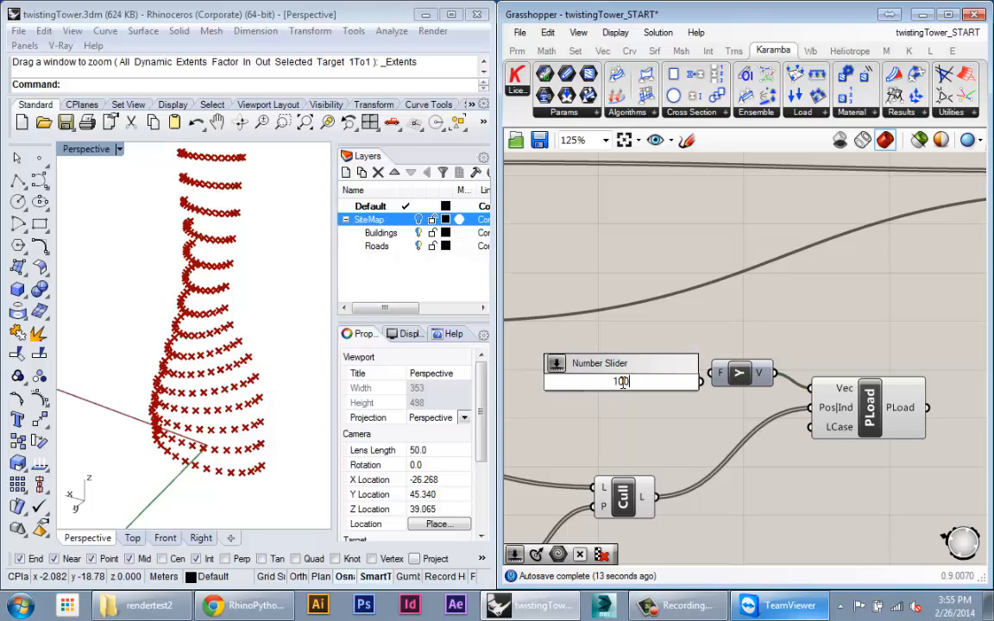
key(Return)
right_click(574, 393)
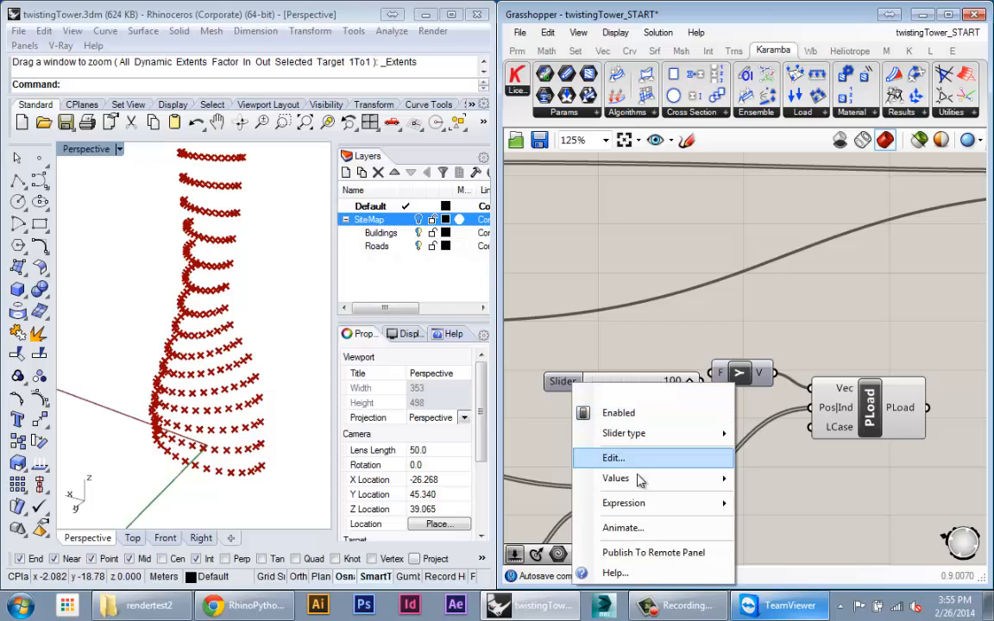
mouse_move(652, 484)
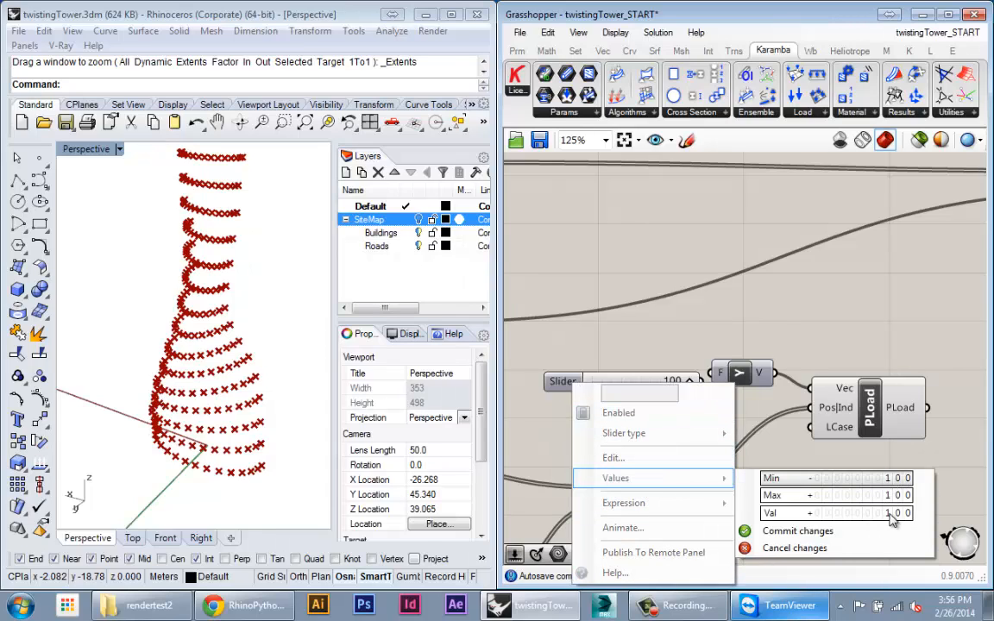
click(809, 512)
click(750, 530)
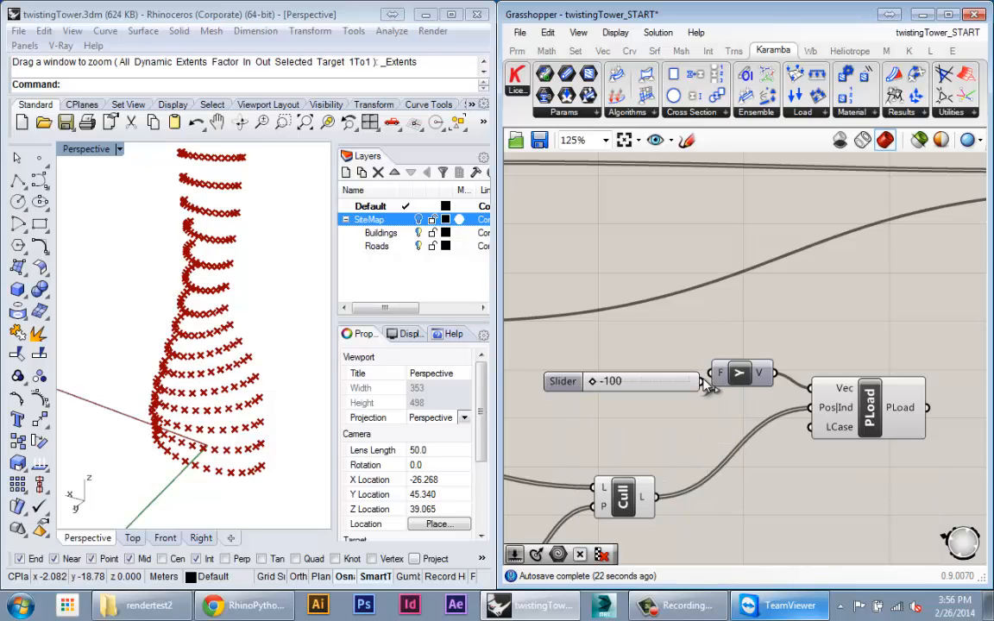
Connect the -100 slider to Unit Y's F input, line up Unit Y, and check the vector at PLoad's Vec input.
drag(704, 381, 632, 383)
drag(747, 380, 738, 390)
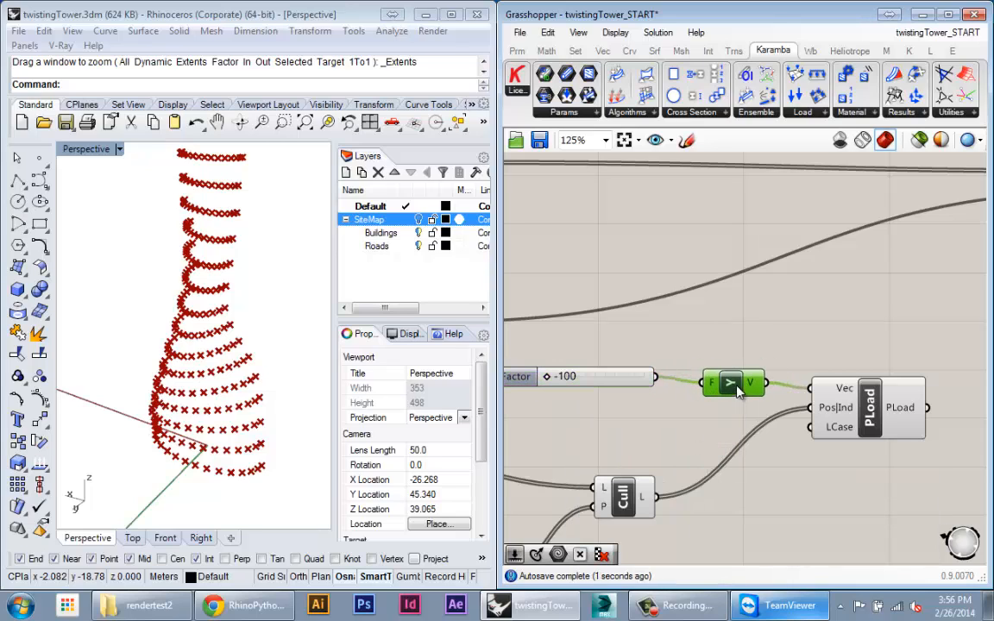
mouse_move(847, 394)
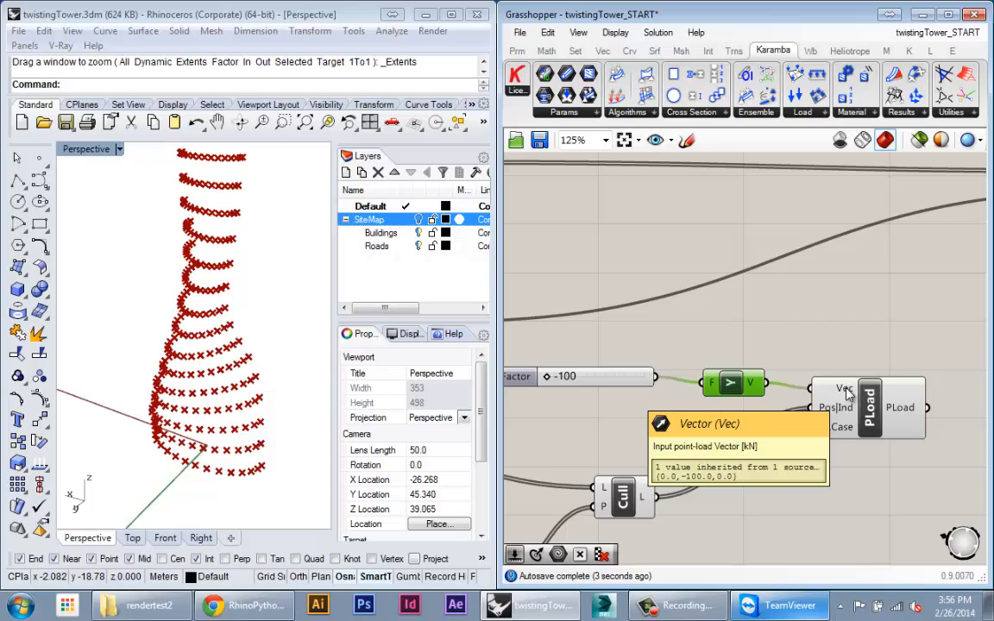
right_drag(847, 394, 799, 388)
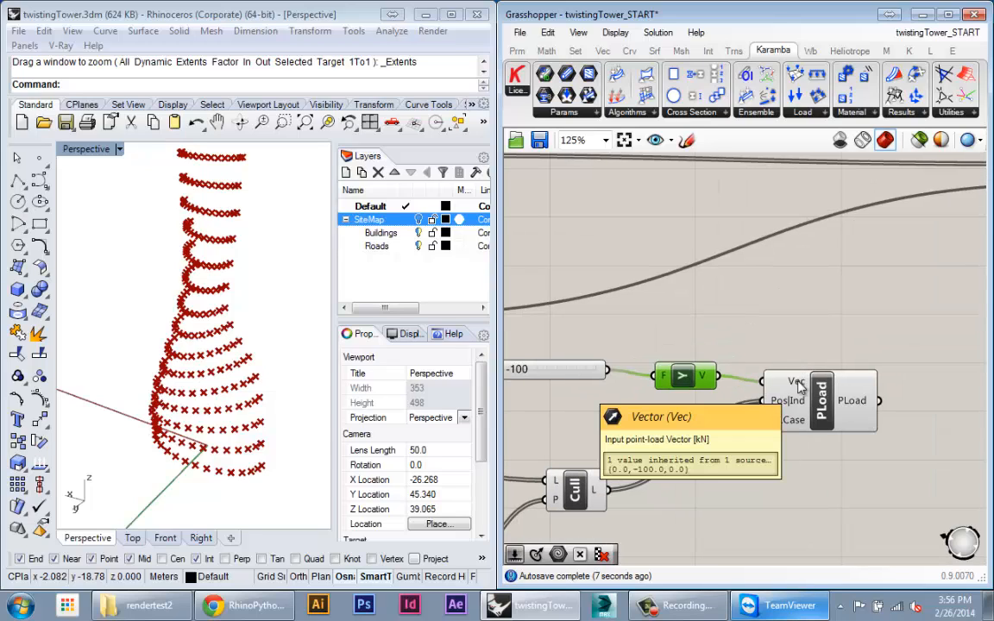
Add a number slider with value 1 below PLoad and connect it to PLoad's LCase input.
right_drag(774, 483, 812, 463)
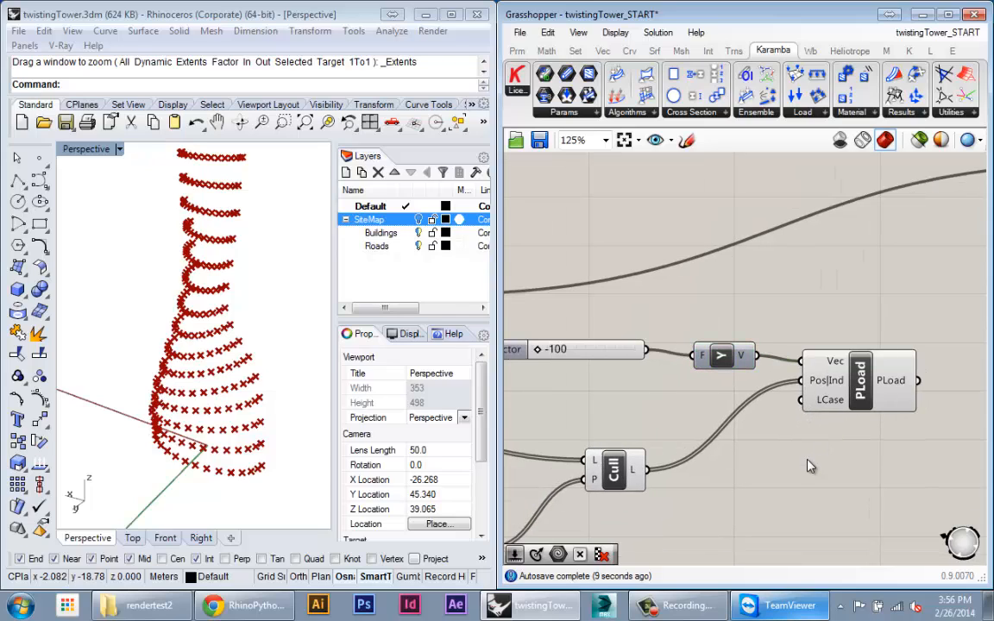
double_click(812, 463)
text(1)
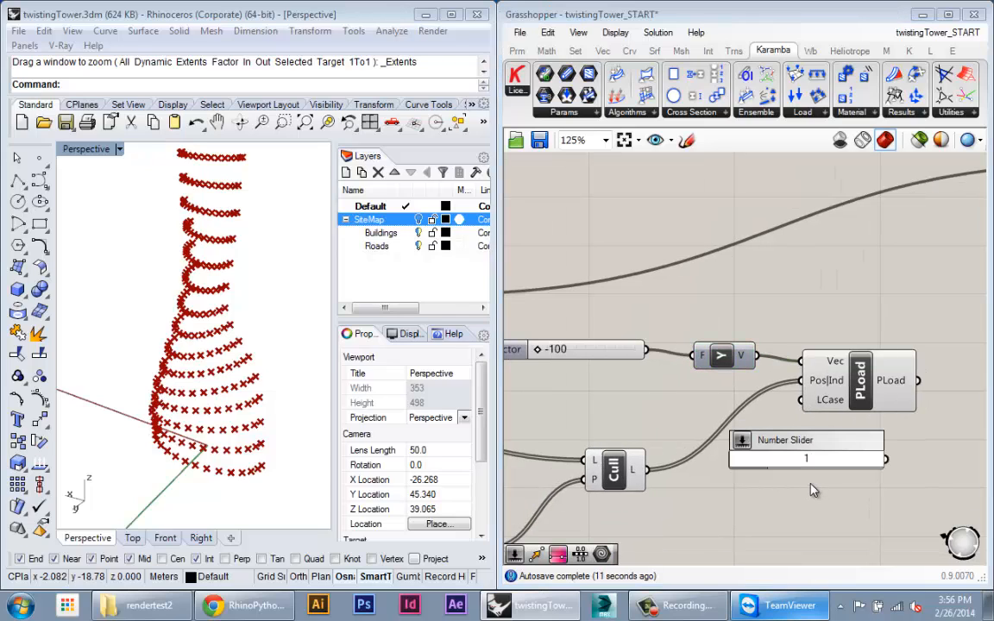
key(Return)
drag(884, 459, 801, 399)
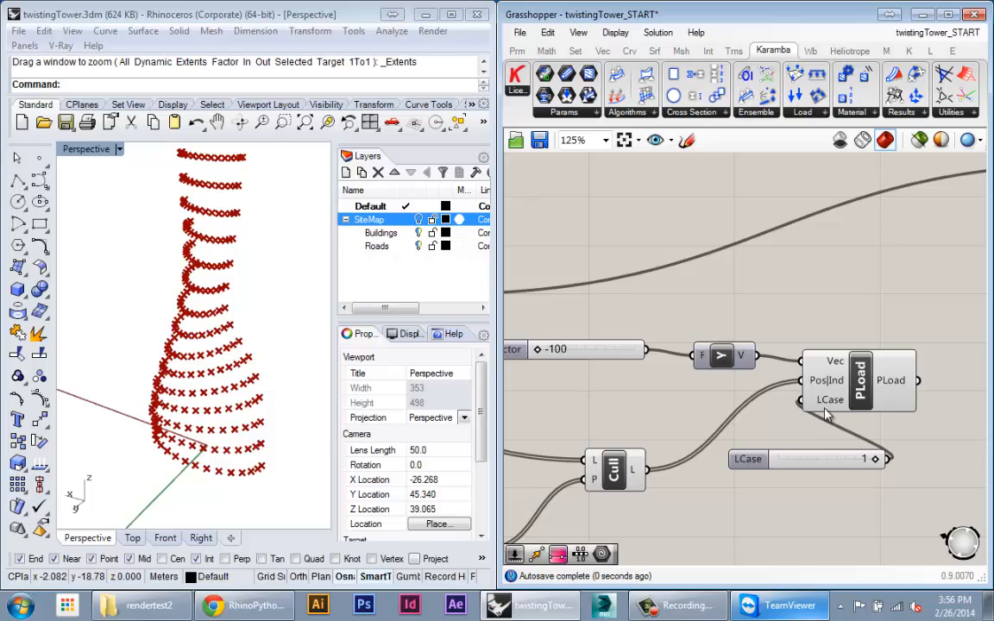
Connect PLoad's output to Assemble's Load input in addition to the gravity load.
scroll(801, 416, down, 2)
scroll(803, 418, down, 2)
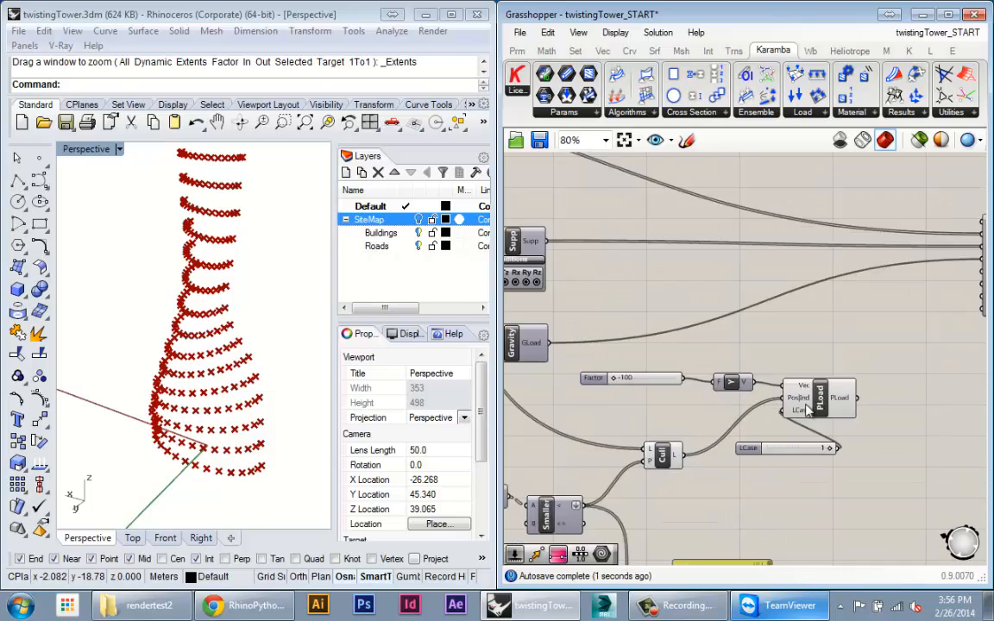
right_drag(827, 411, 706, 488)
scroll(723, 483, up, 2)
drag(724, 478, 878, 311)
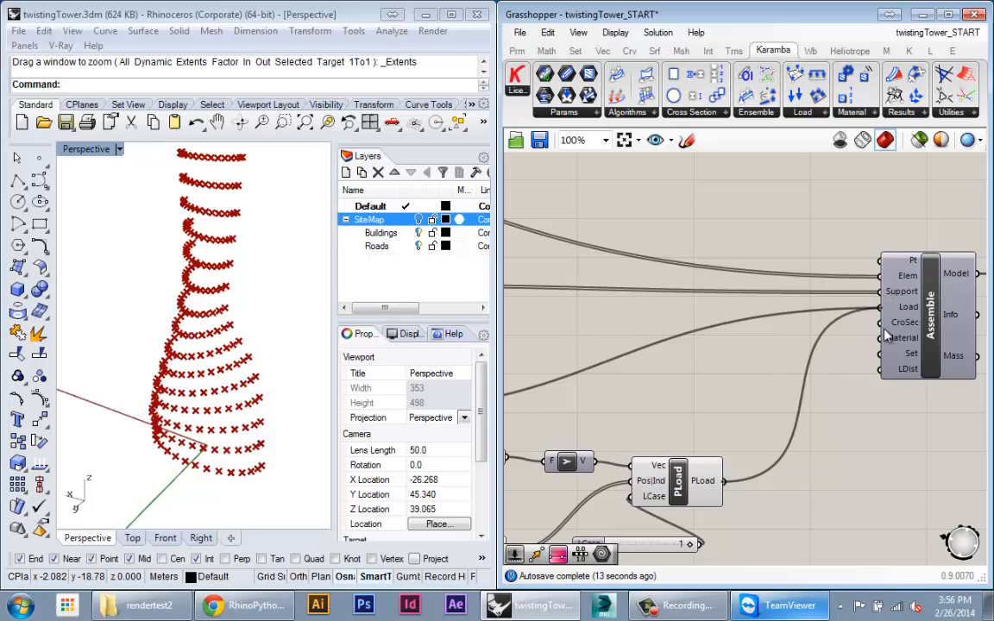
Flatten the Load input of the Assemble component.
right_drag(868, 374, 832, 354)
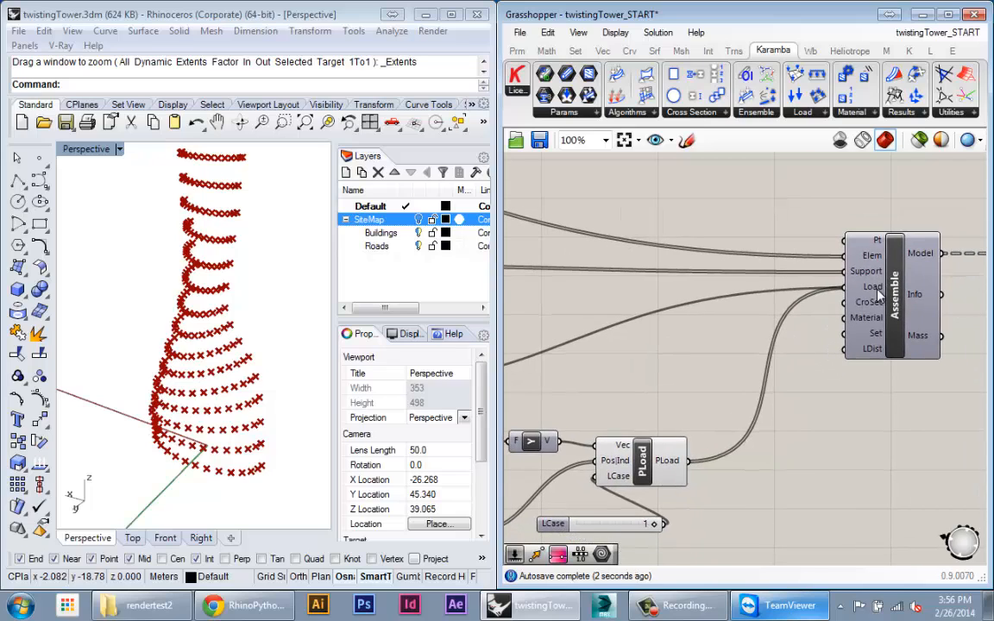
mouse_move(879, 292)
right_click(870, 293)
click(855, 380)
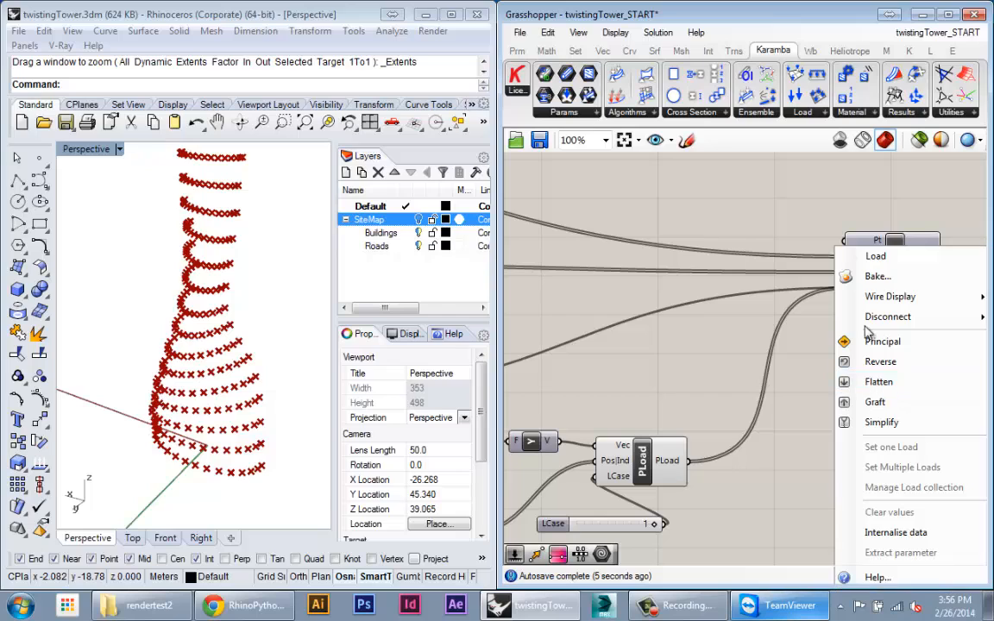
mouse_move(866, 294)
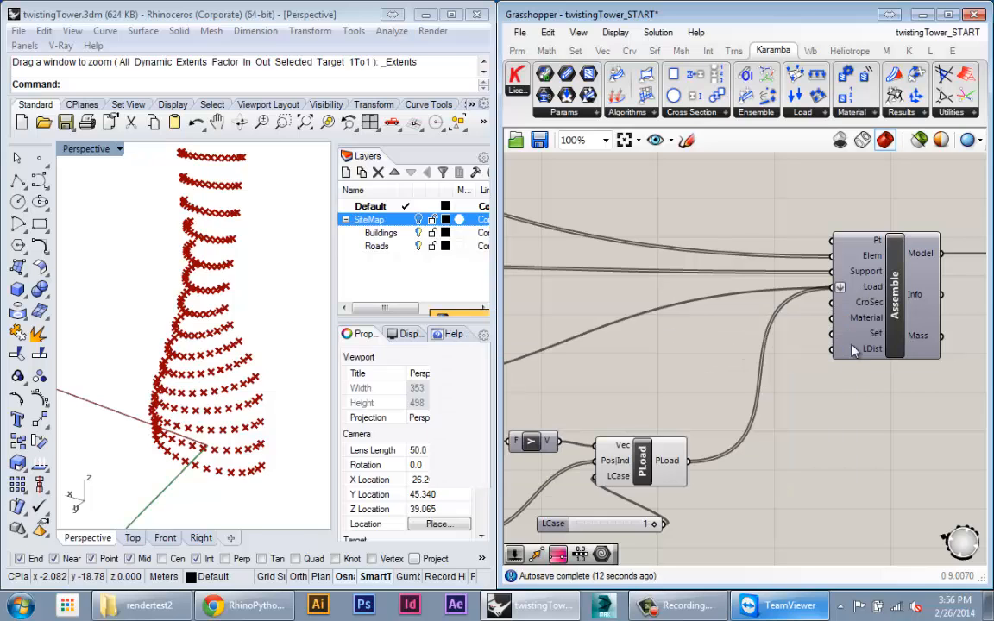
Review the LCase slider and follow the load connection through Assemble and Analyze to ModelView.
scroll(766, 302, down, 4)
scroll(649, 377, up, 6)
click(747, 403)
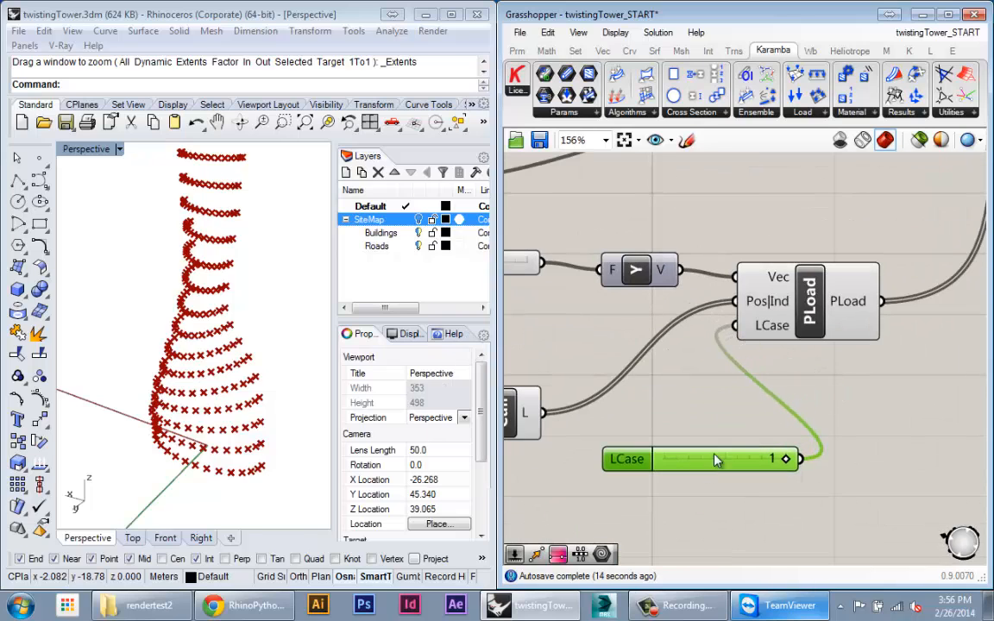
scroll(777, 449, down, 5)
scroll(845, 382, up, 4)
right_drag(845, 383, 722, 349)
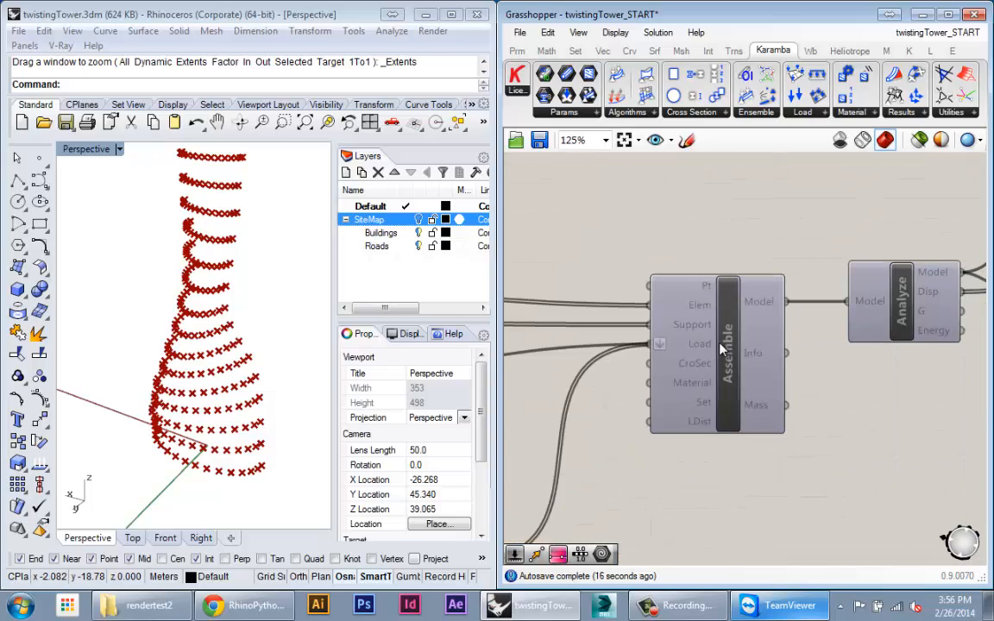
right_drag(832, 362, 708, 342)
scroll(708, 342, down, 2)
right_drag(776, 312, 734, 251)
scroll(735, 251, up, 3)
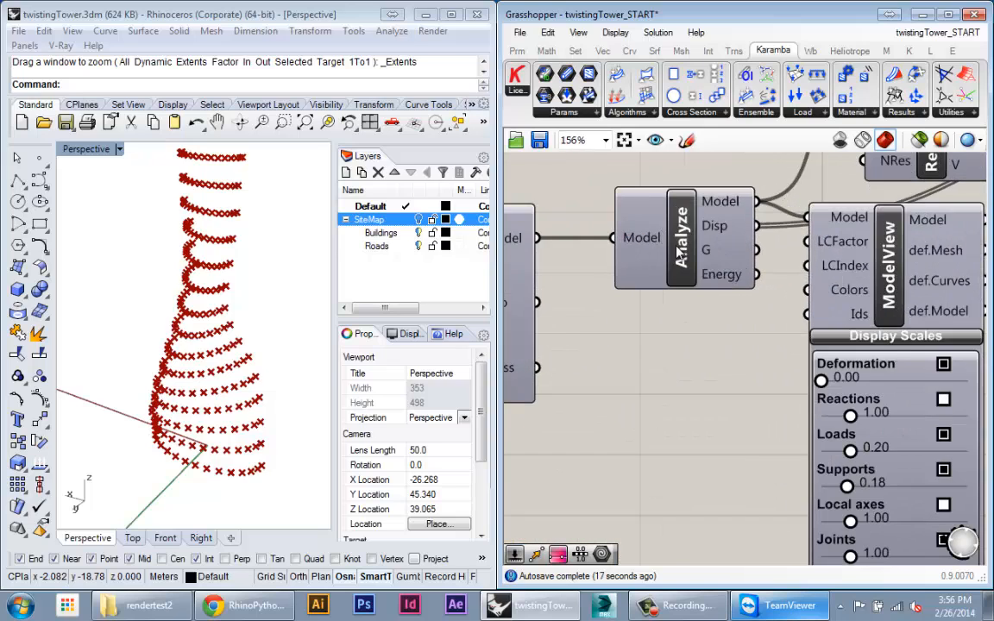
scroll(654, 364, down, 2)
Turn off the preview of the upstream components that draw the red node points on the tower.
click(203, 373)
scroll(197, 384, down, 4)
right_drag(724, 352, 947, 339)
scroll(940, 340, down, 4)
scroll(732, 415, up, 3)
drag(841, 504, 574, 269)
middle_click(672, 274)
click(723, 223)
right_drag(756, 305, 284, 347)
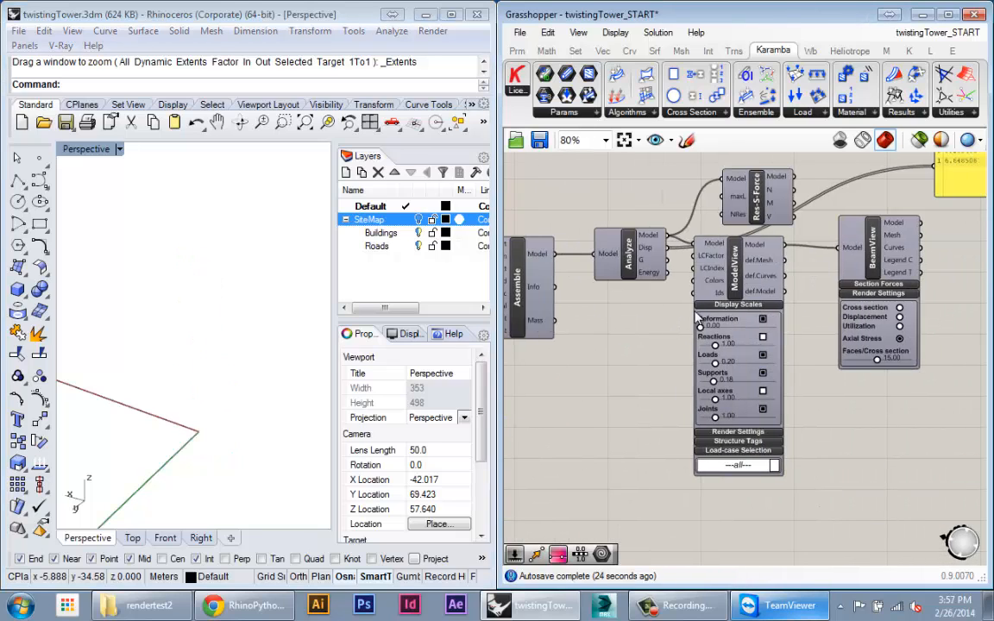
Turn on the preview of the BeamView component to display the tower's beams.
right_click(733, 278)
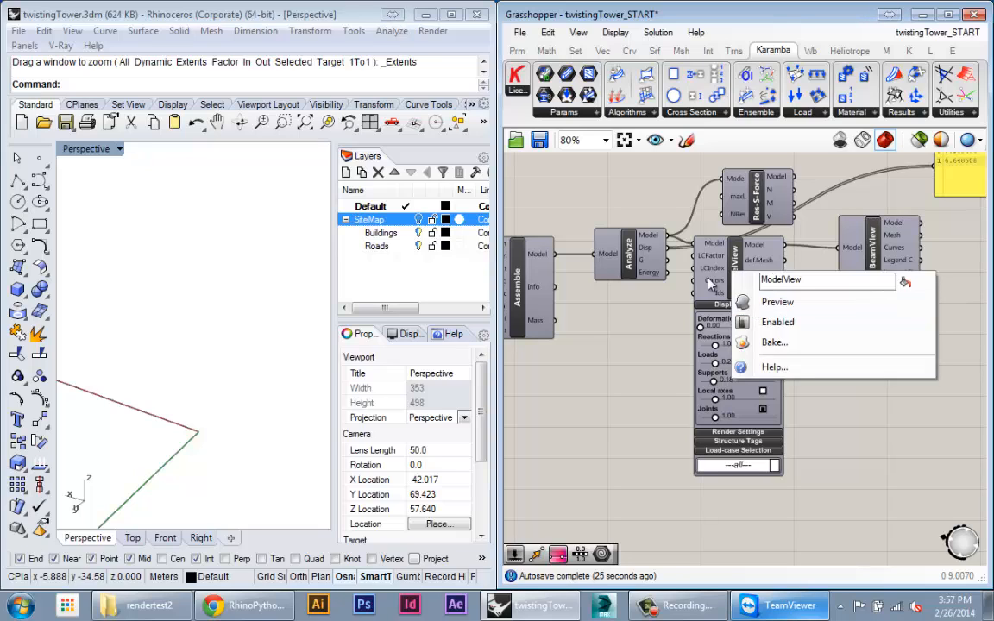
click(648, 295)
right_click(873, 254)
click(885, 284)
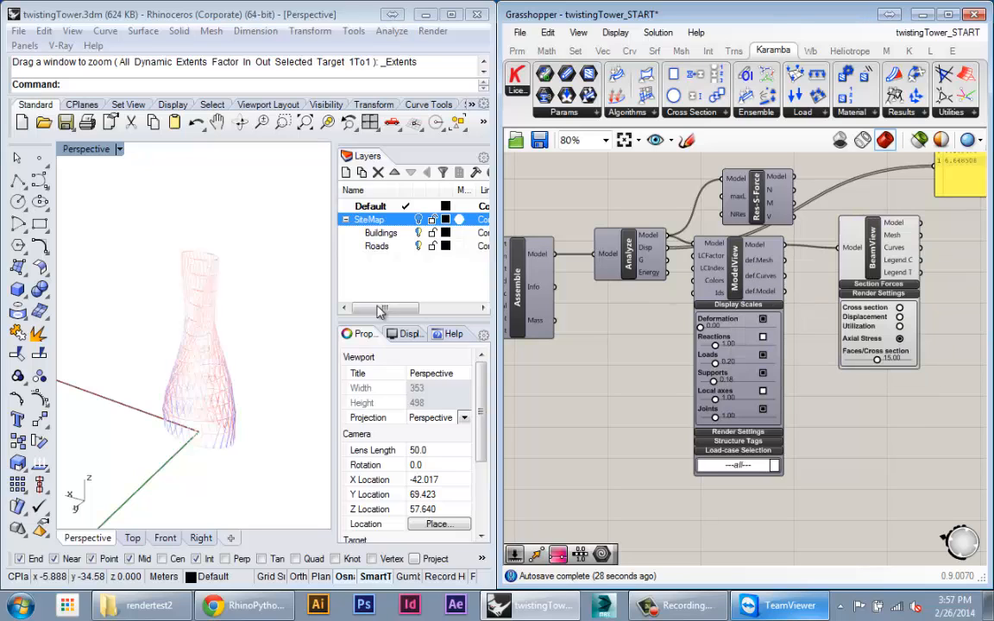
Raise ModelView's Deformation display scale to 1.86 to exaggerate the tower's displacement.
right_drag(293, 337, 438, 376)
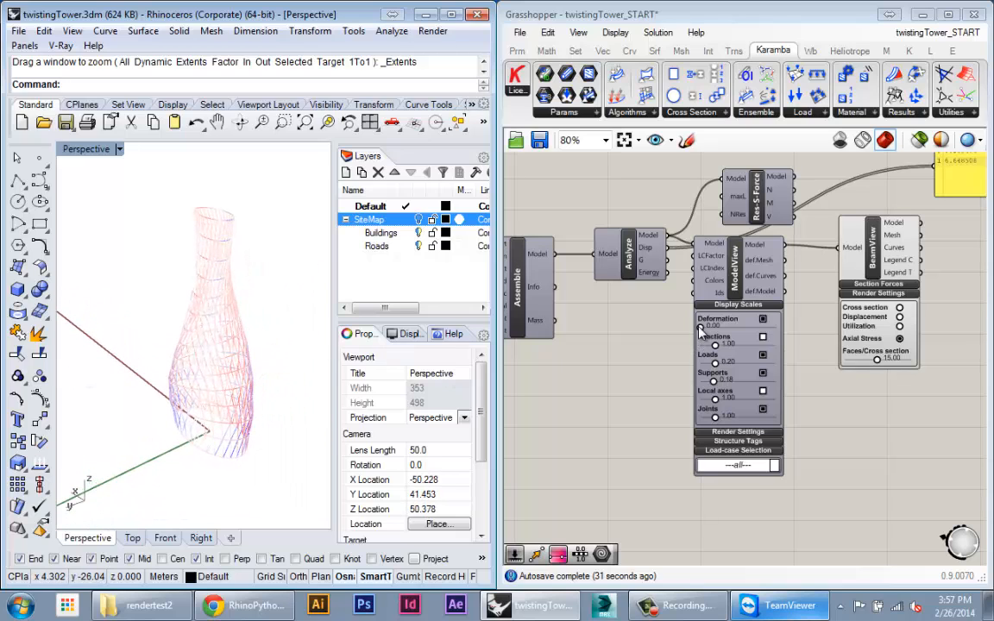
mouse_move(702, 331)
mouse_down()
mouse_move(718, 331)
mouse_move(703, 333)
mouse_up()
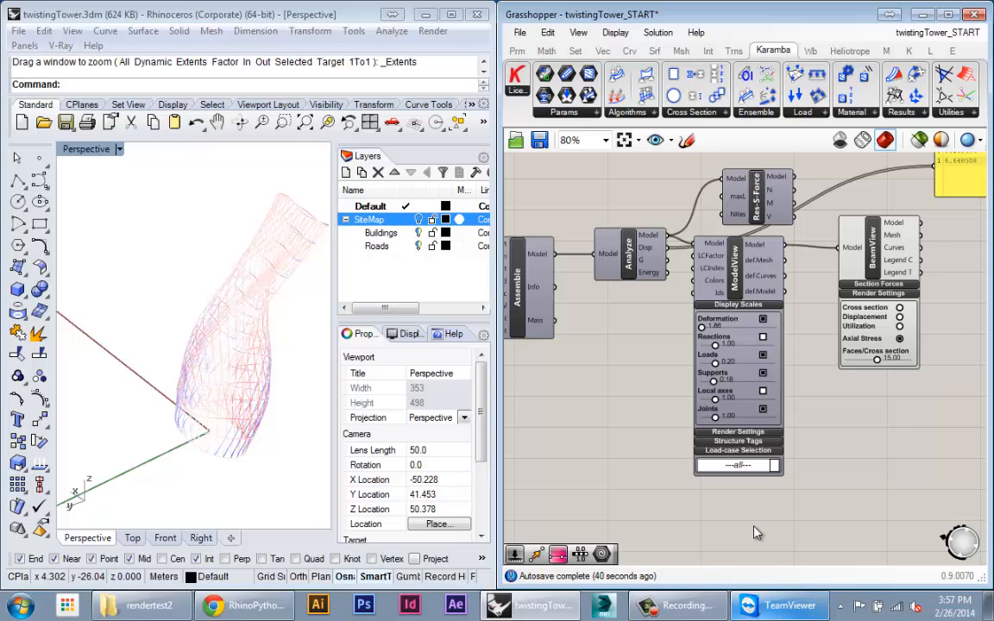
scroll(754, 533, up, 2)
scroll(767, 516, down, 1)
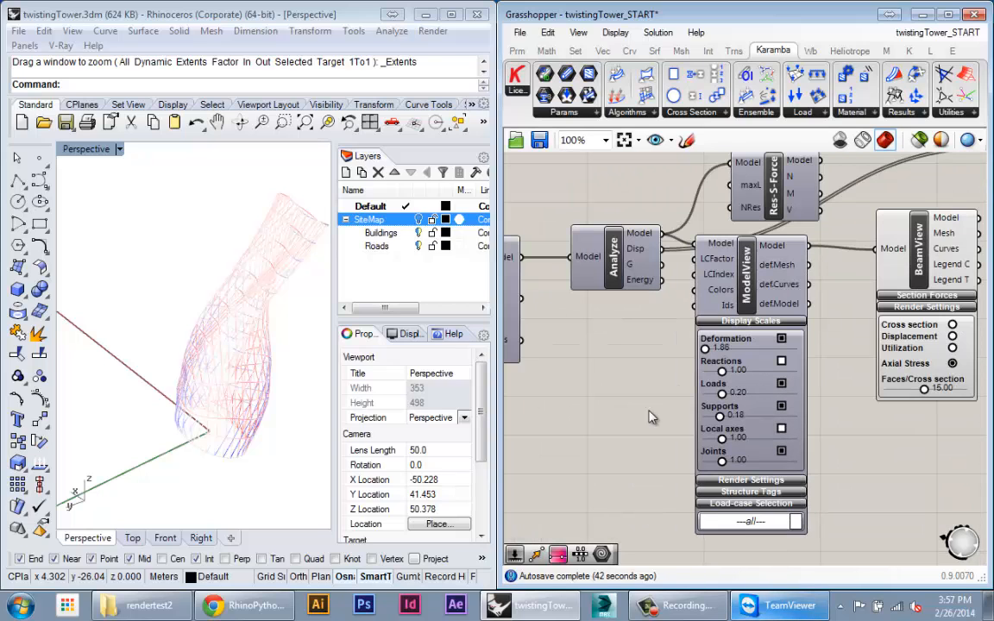
Display LoadCase 0 and LoadCase 1 in turn through ModelView's load-case selection and examine the deformed tower from several sides.
click(751, 522)
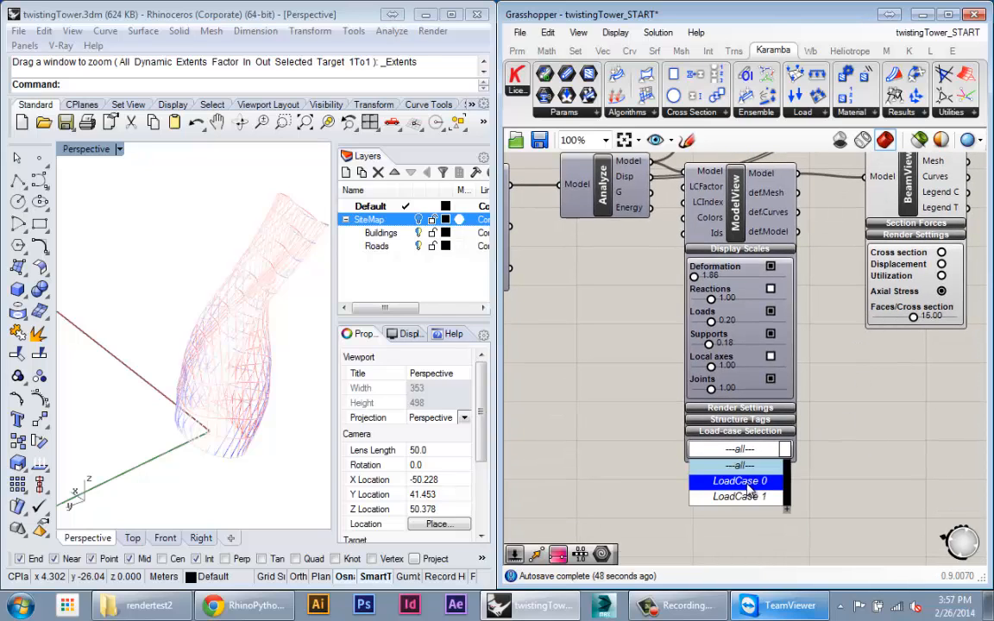
click(740, 481)
click(748, 453)
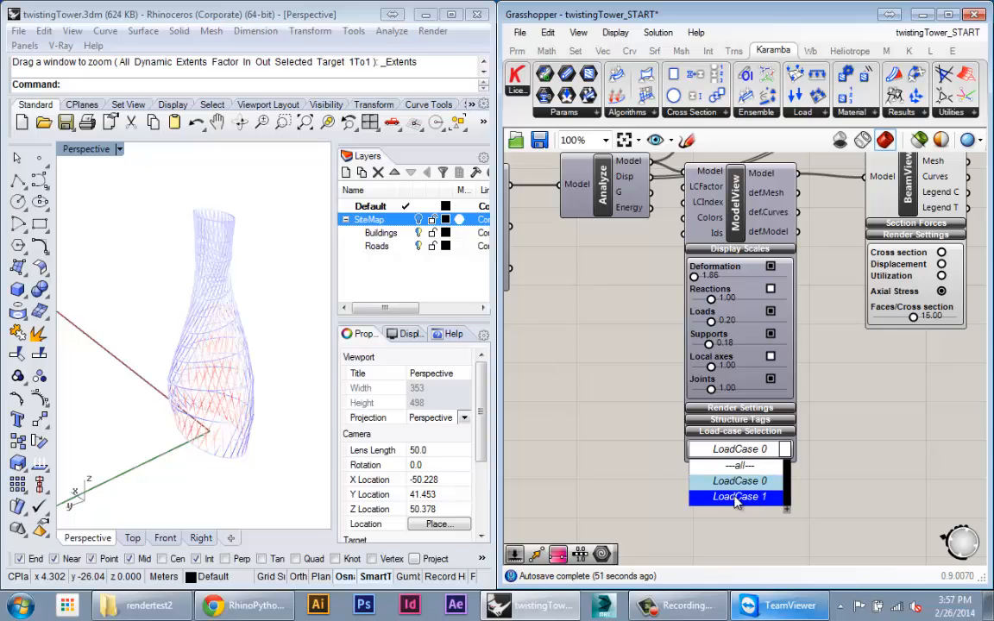
click(739, 498)
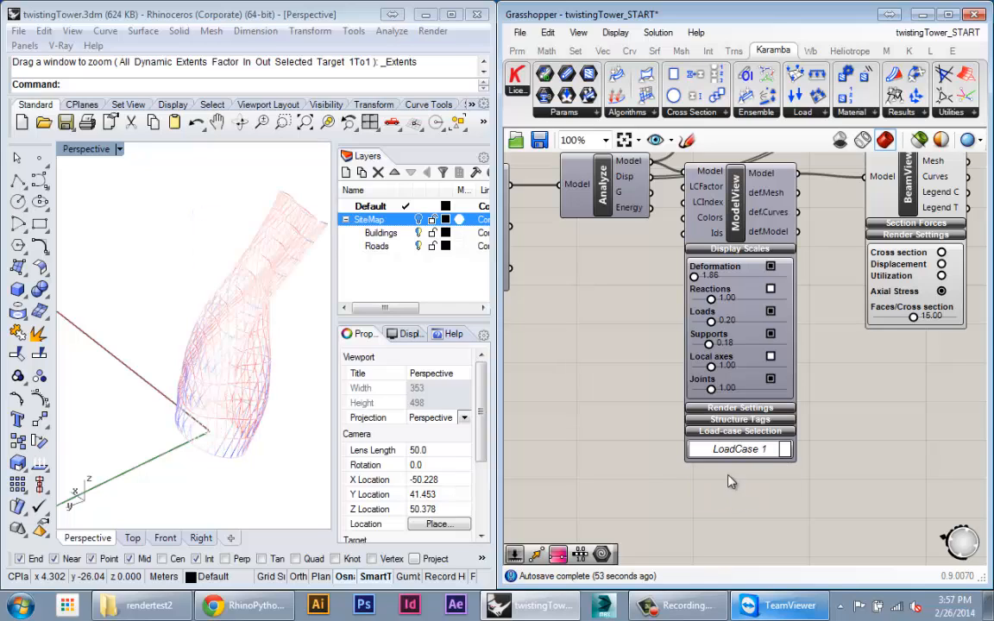
right_drag(220, 300, 235, 324)
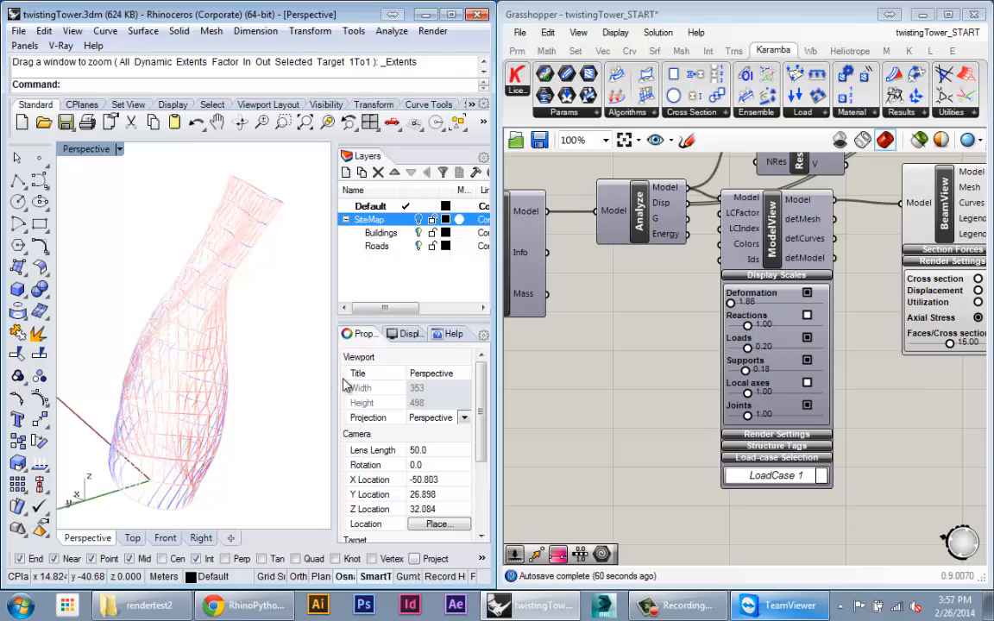
right_drag(226, 369, 271, 407)
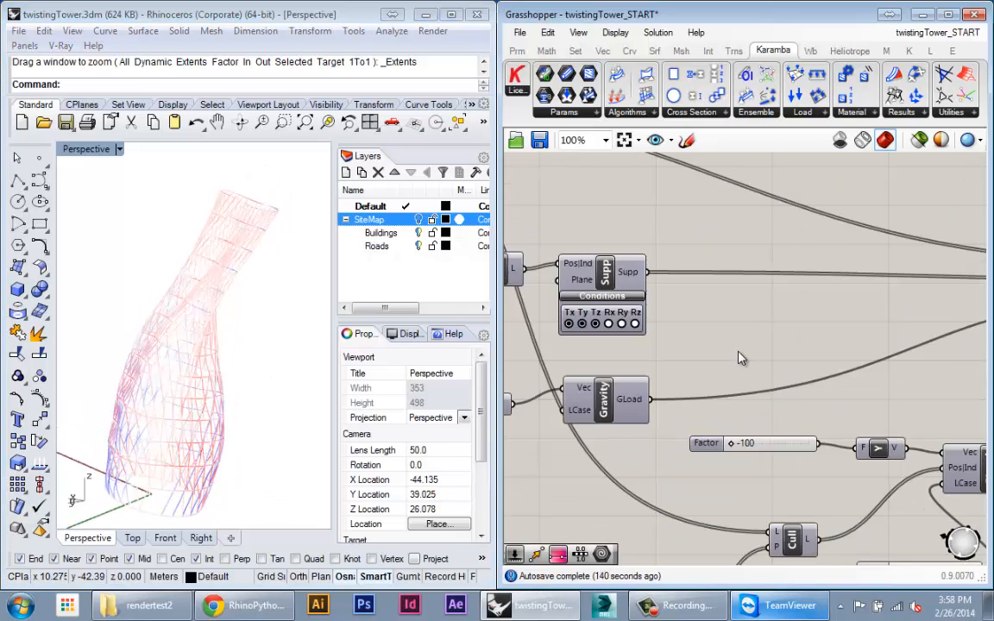
Set ModelView's Deformation display scale to 0.00 and its load-case selection to all.
scroll(595, 342, down, 2)
right_drag(845, 371, 677, 324)
scroll(796, 302, up, 4)
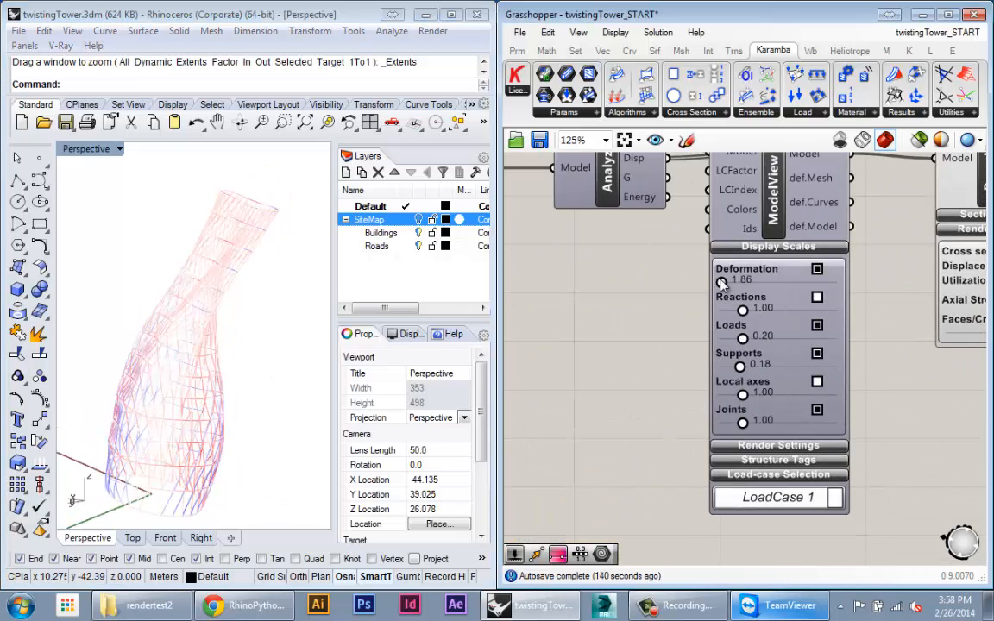
drag(724, 282, 701, 285)
right_drag(125, 363, 223, 369)
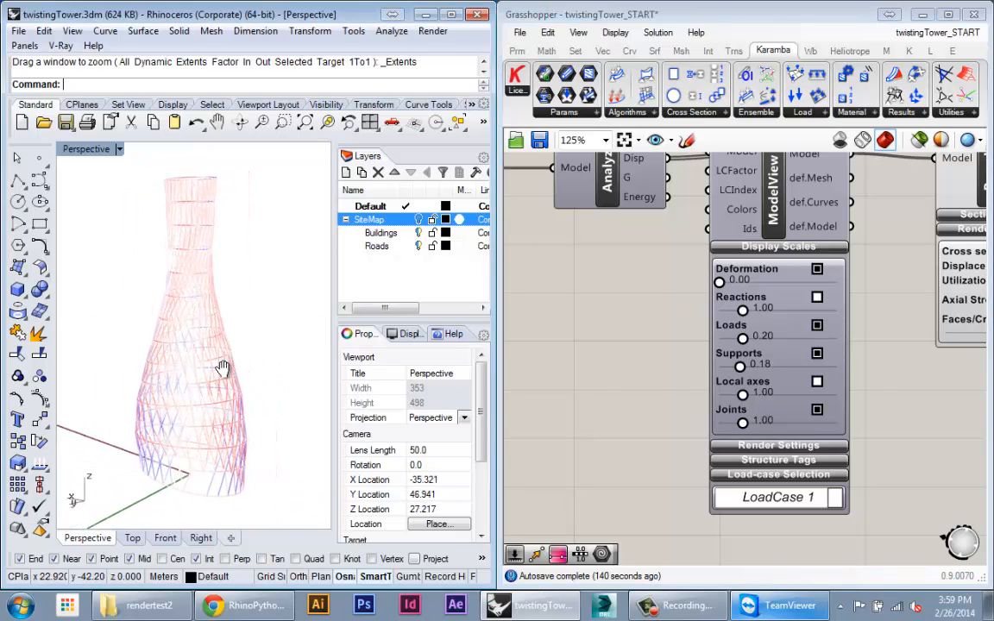
click(797, 507)
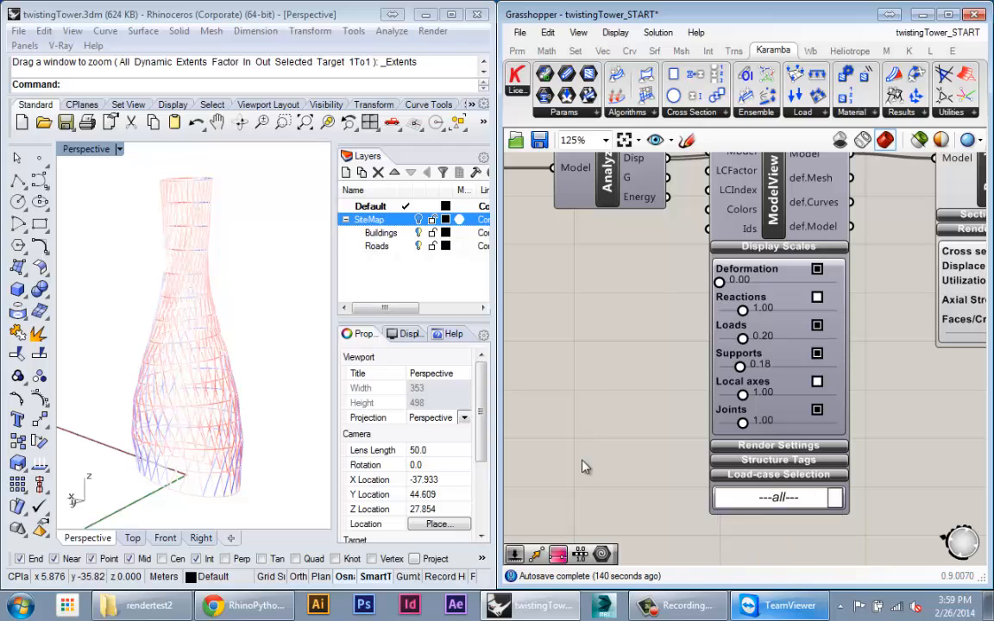